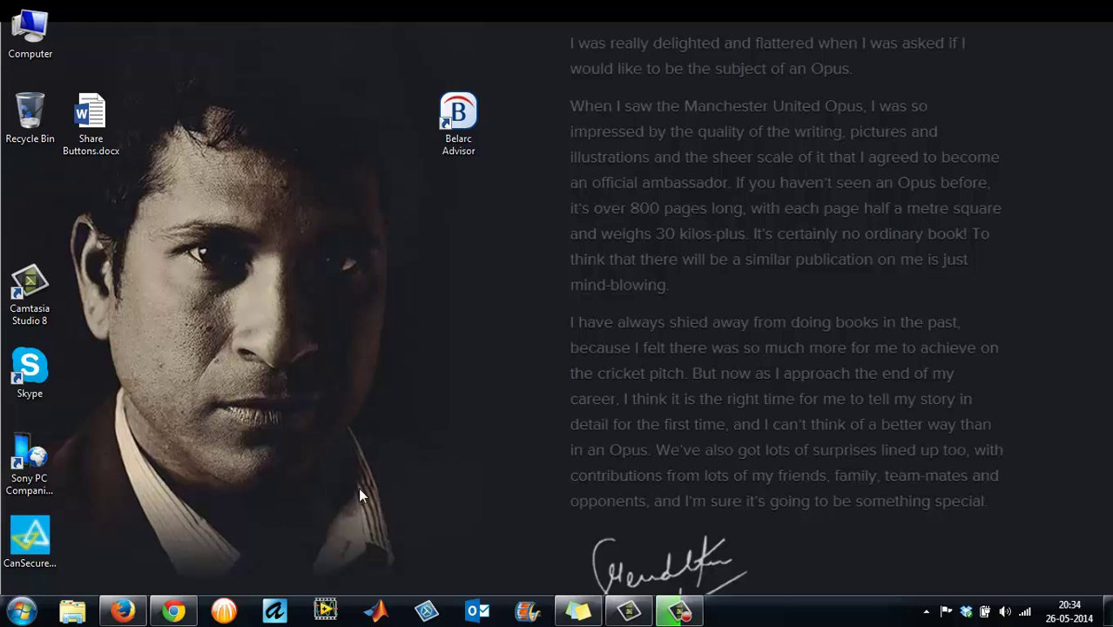
{"action": "left_click", "coordinate": [123, 612]}
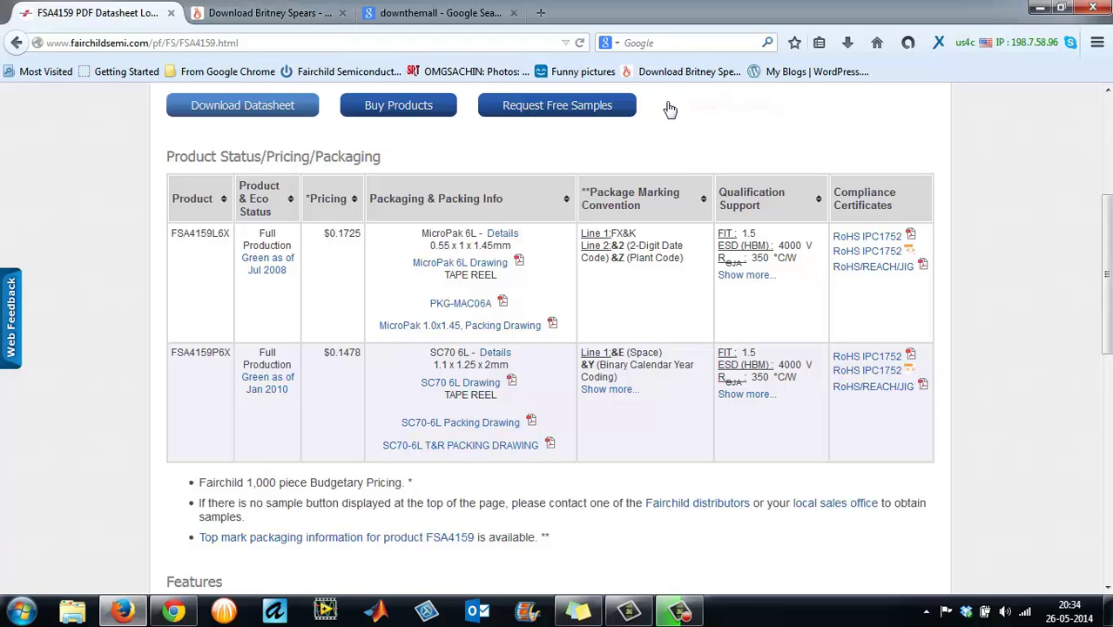
{"action": "scroll", "coordinate": [670, 109], "scroll_direction": "up", "scroll_amount": 4}
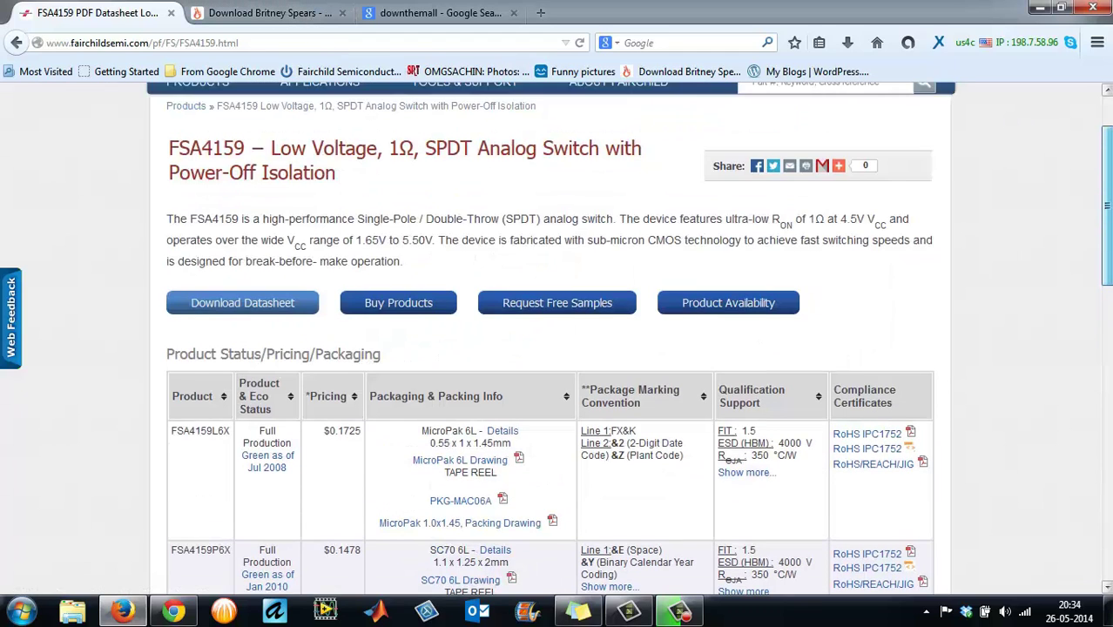
{"action": "scroll", "coordinate": [550, 340], "scroll_direction": "down", "scroll_amount": 5}
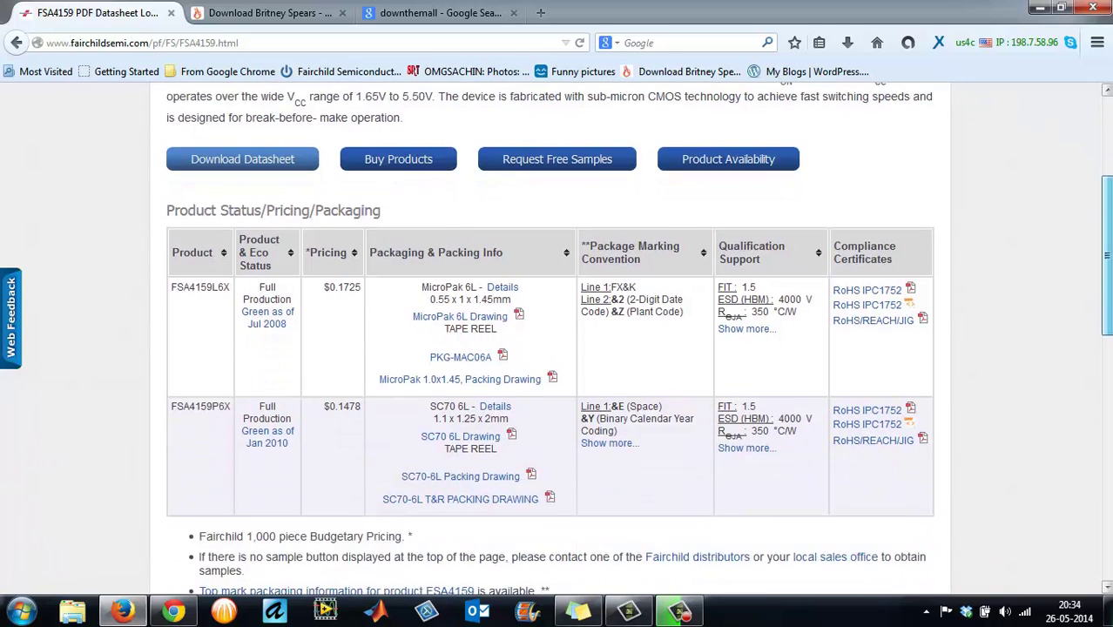
{"action": "scroll", "coordinate": [562, 270], "scroll_direction": "down", "scroll_amount": 2}
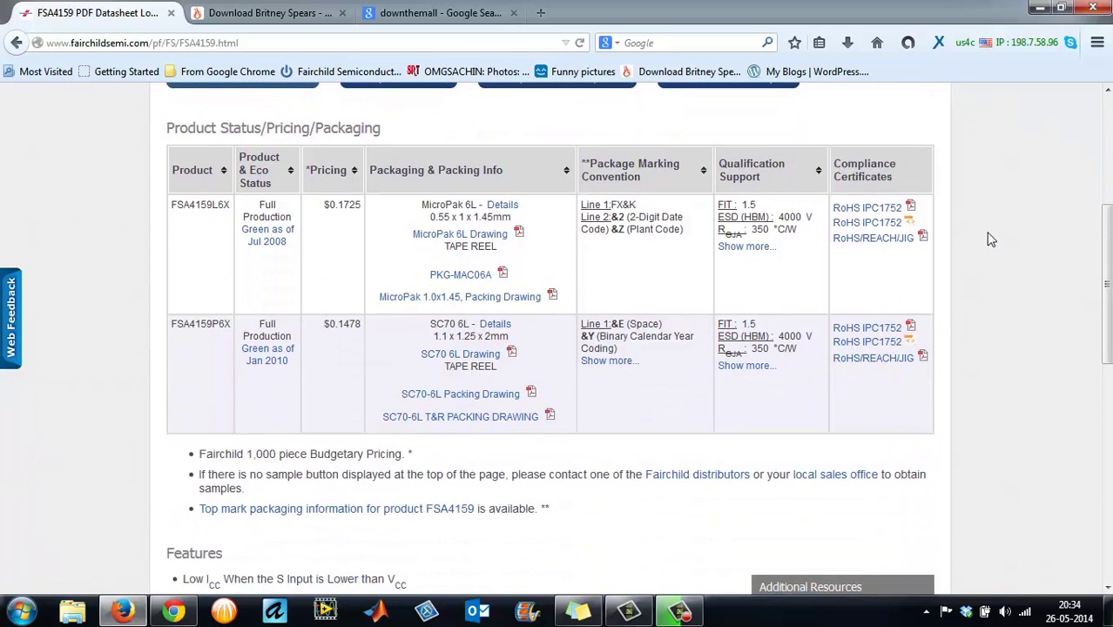
{"action": "right_click", "coordinate": [859, 215]}
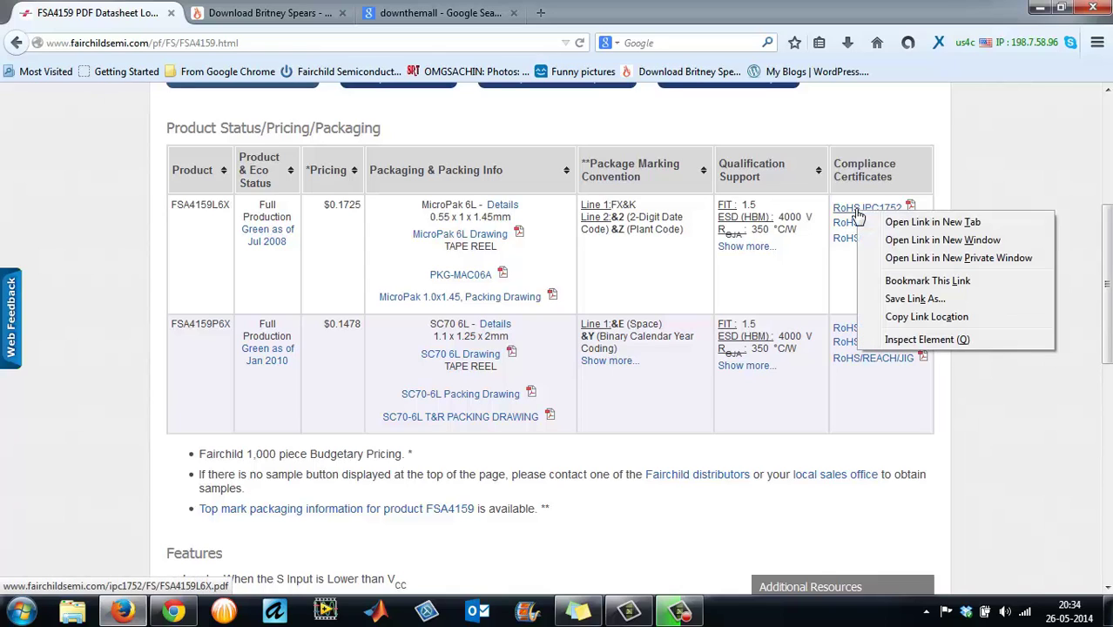
{"action": "left_click", "coordinate": [914, 299]}
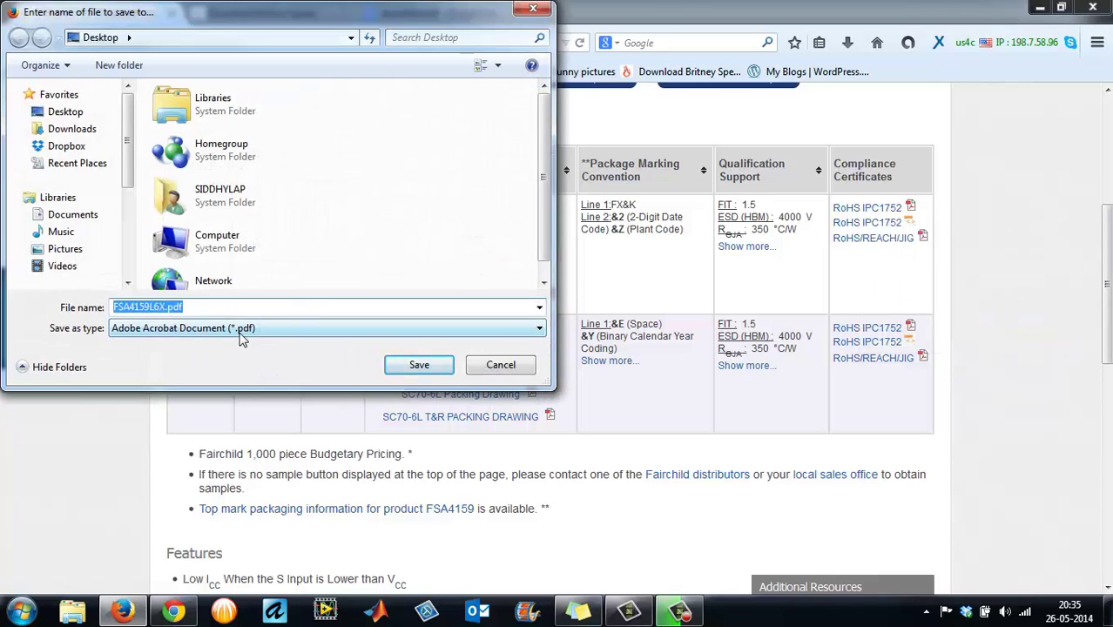
{"action": "left_click", "coordinate": [488, 365]}
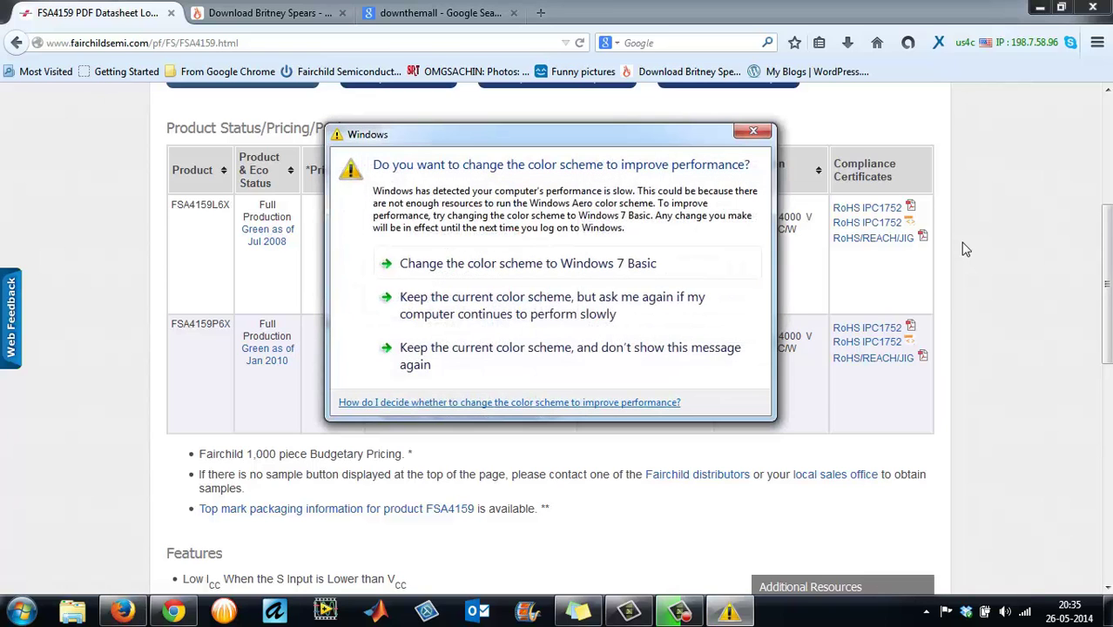
- Keep the current colour scheme, then open the 'DownThemAll! :: Add-ons for Firefox' Google result
{"action": "left_click", "coordinate": [544, 302]}
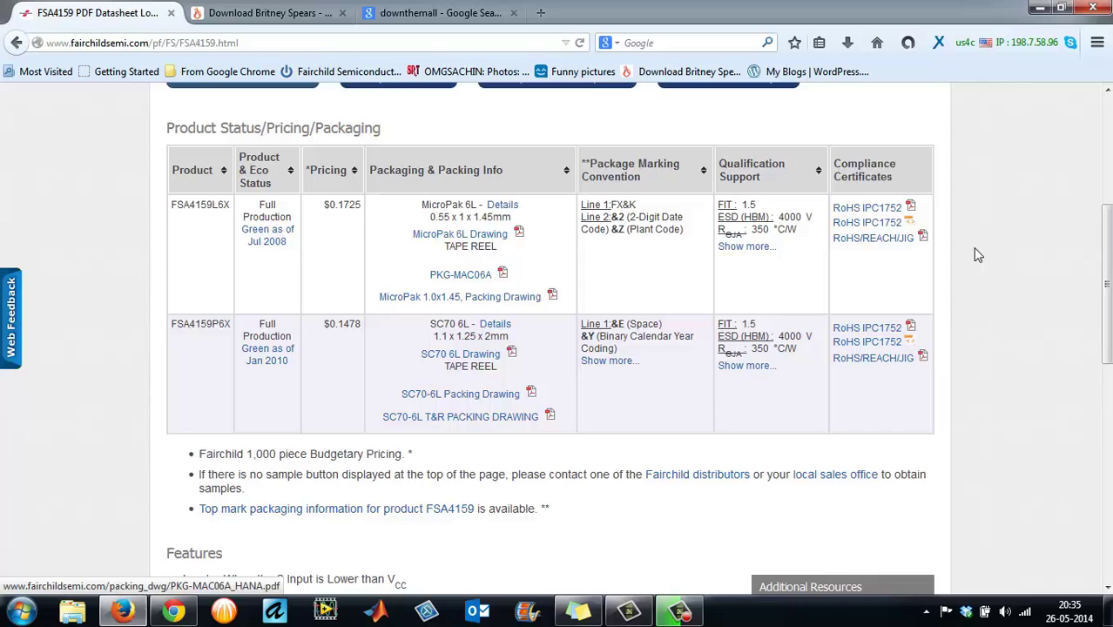
{"action": "left_click", "coordinate": [464, 22]}
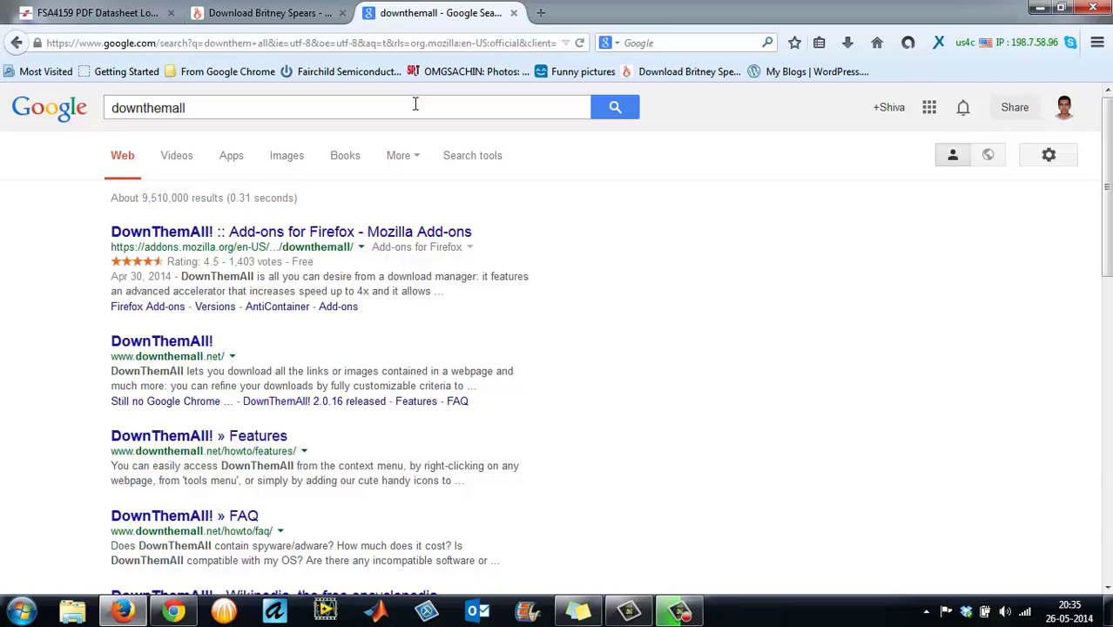
{"action": "left_click", "coordinate": [383, 234]}
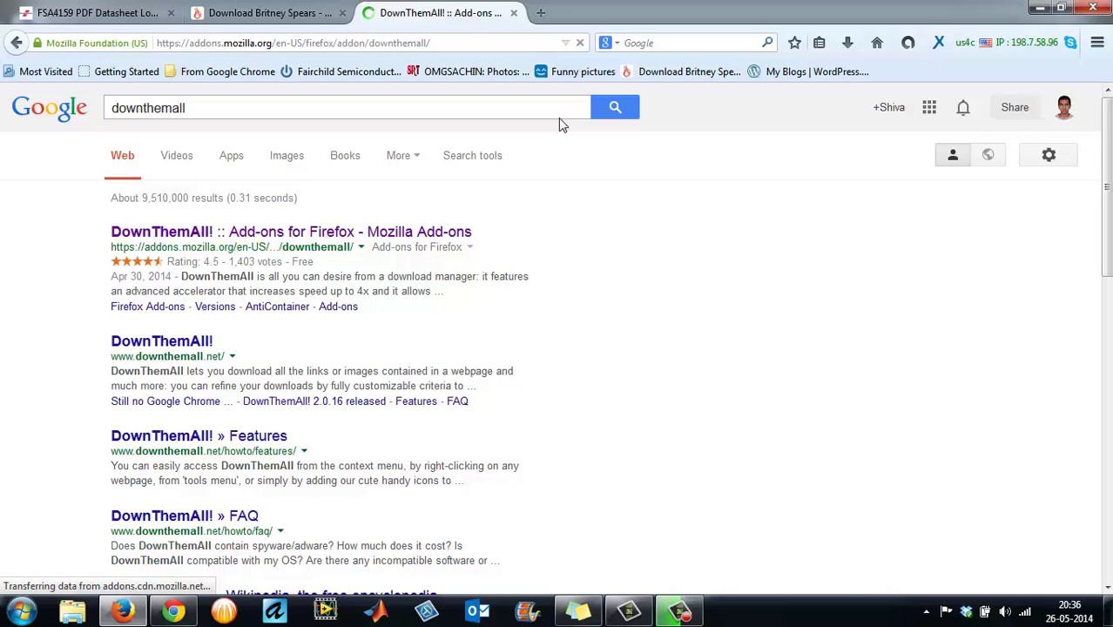
- Look over the Britney Spears album's track list and Zip File links, then return to the DownThemAll! tab
{"action": "left_click", "coordinate": [231, 7]}
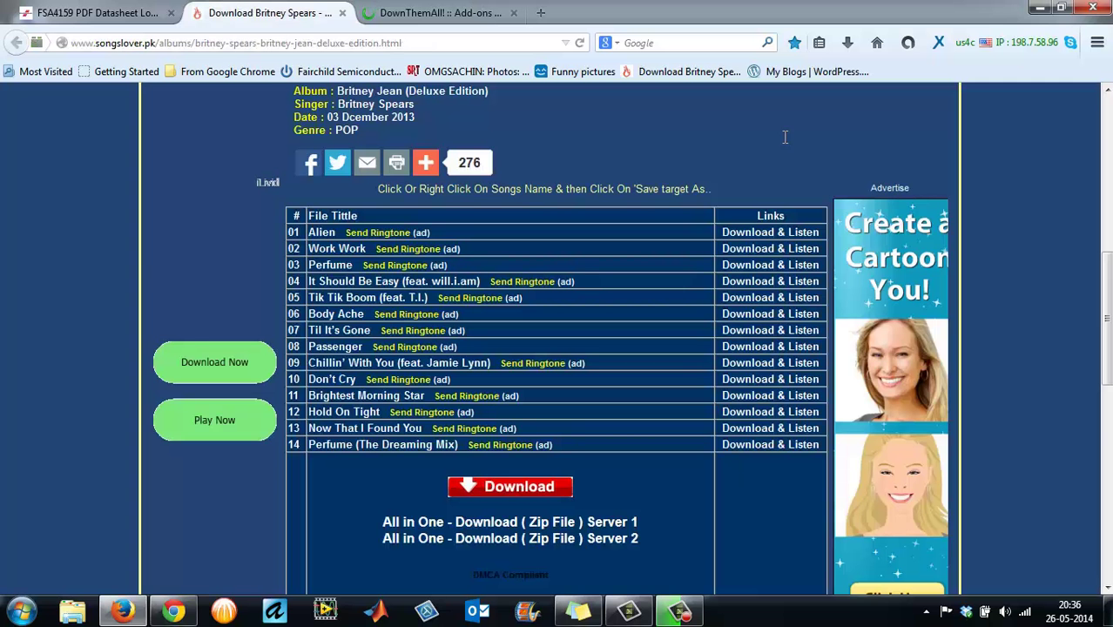
{"action": "scroll", "coordinate": [1107, 318], "scroll_direction": "up", "scroll_amount": 5}
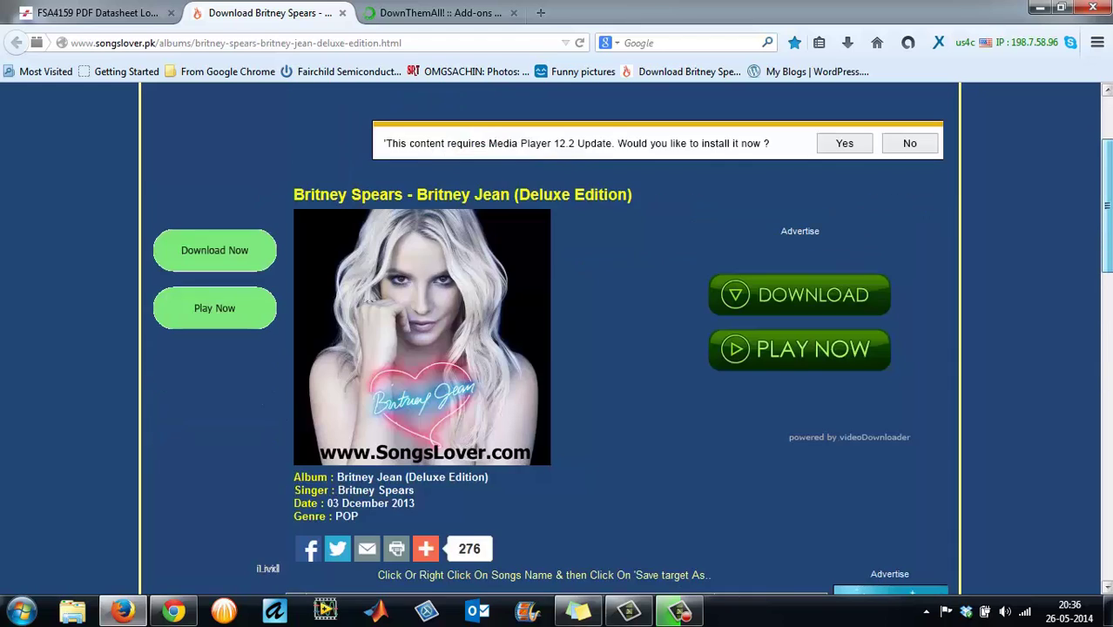
{"action": "scroll", "coordinate": [1106, 318], "scroll_direction": "down", "scroll_amount": 5}
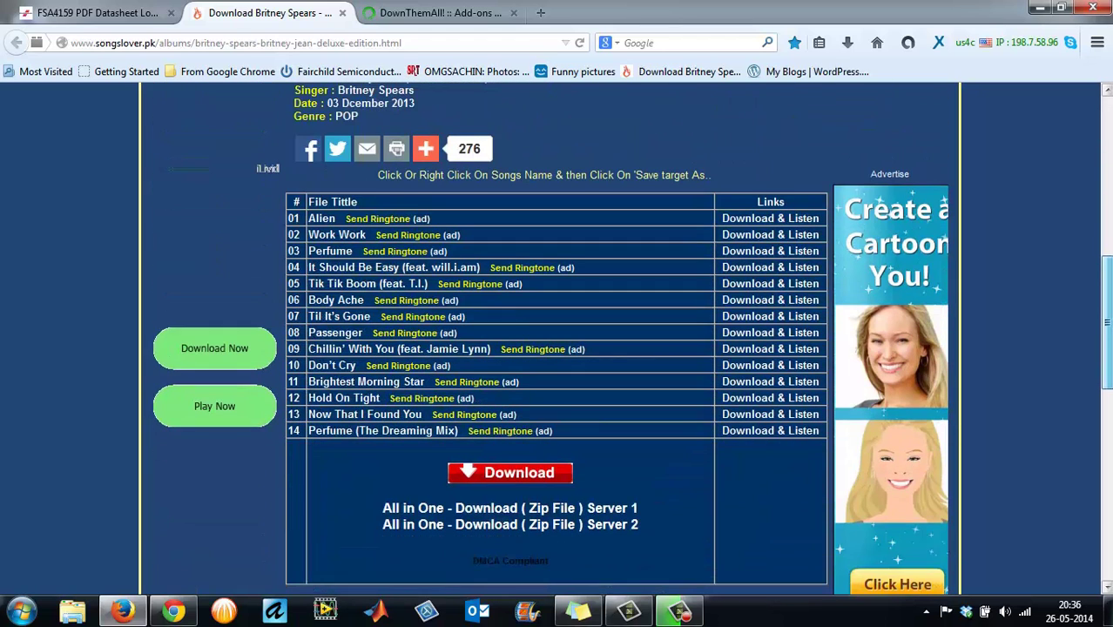
{"action": "scroll", "coordinate": [1106, 322], "scroll_direction": "down", "scroll_amount": 1}
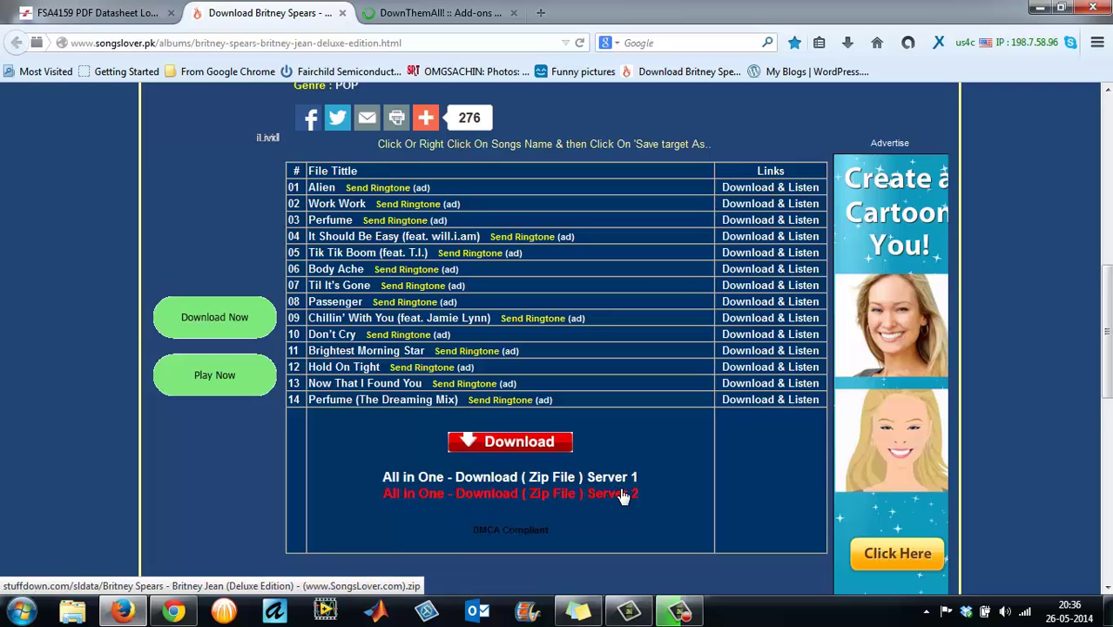
{"action": "left_click", "coordinate": [440, 12]}
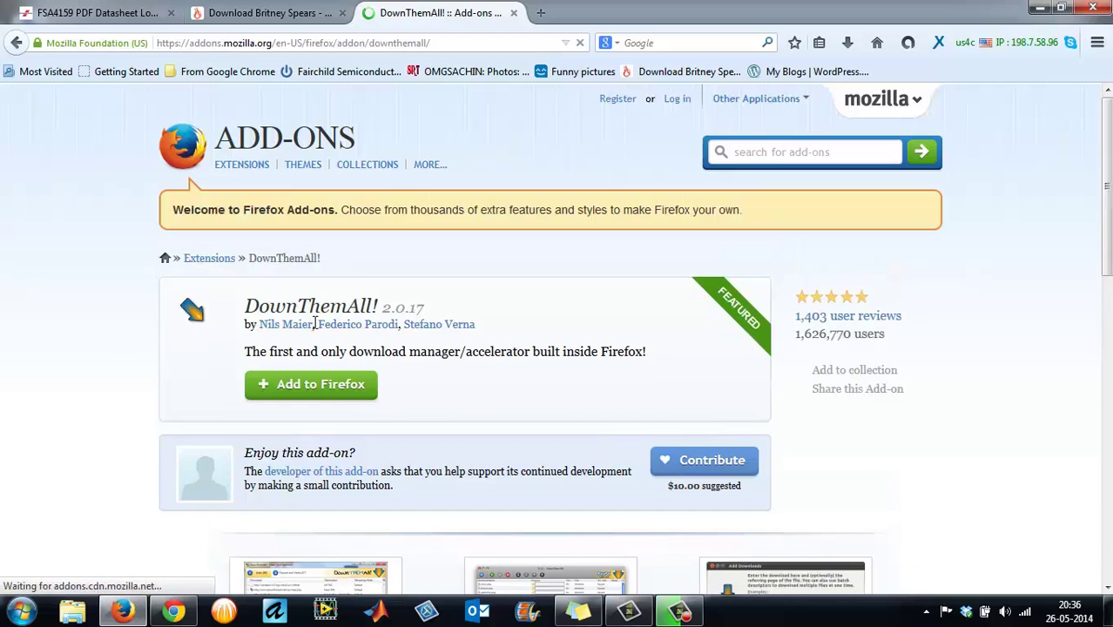
- Start the DownThemAll! install with Add to Firefox and Allow, then close the advertising popup
{"action": "left_click", "coordinate": [312, 389]}
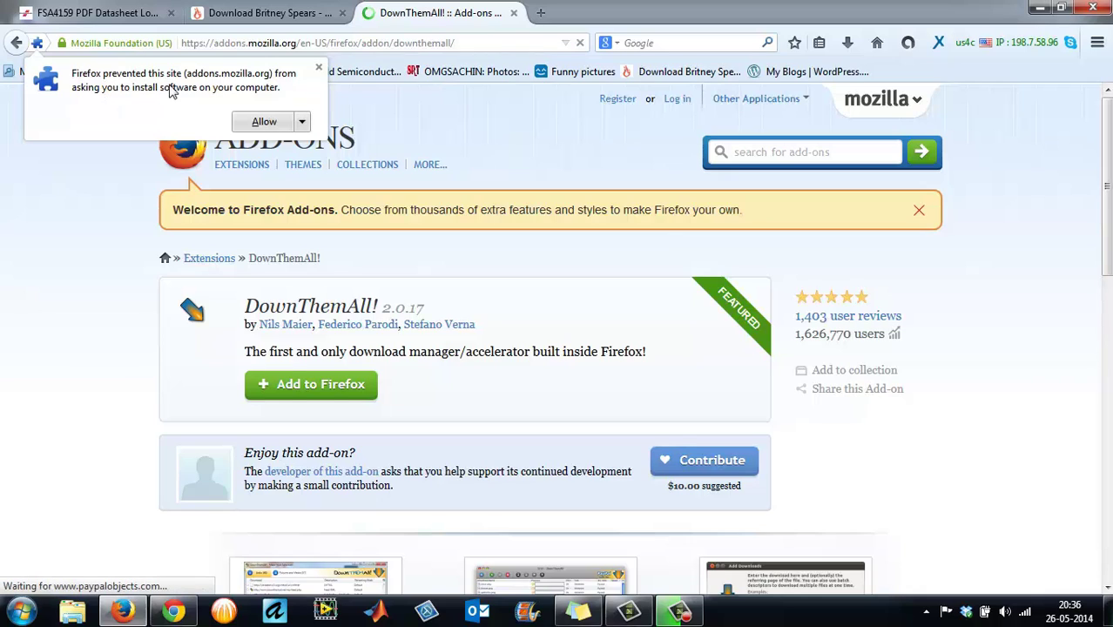
{"action": "left_click", "coordinate": [256, 127]}
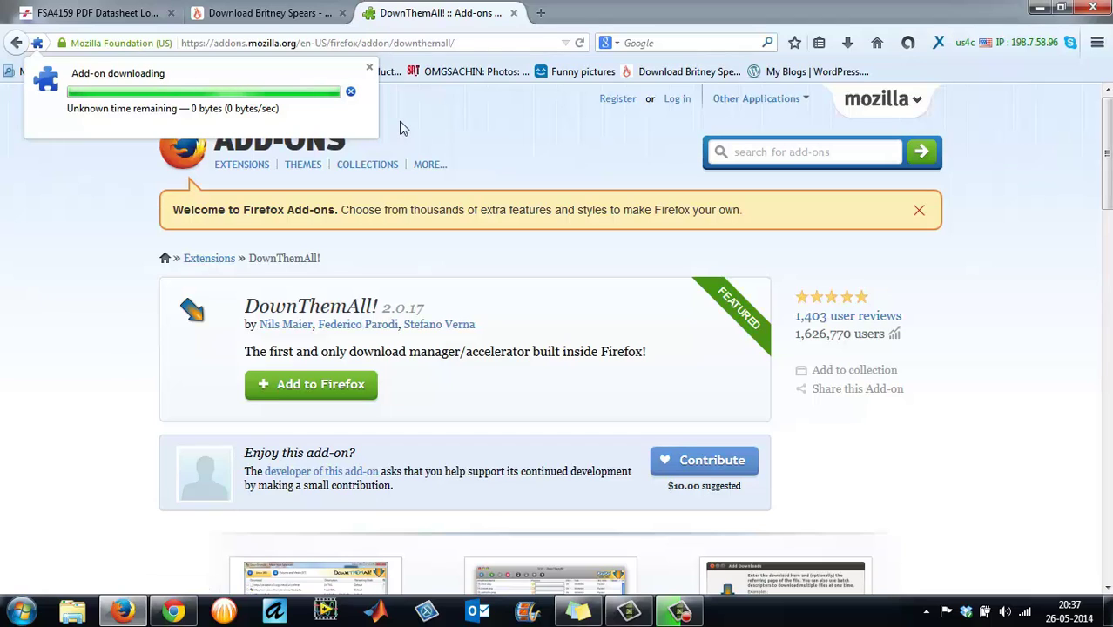
{"action": "left_click", "coordinate": [270, 13]}
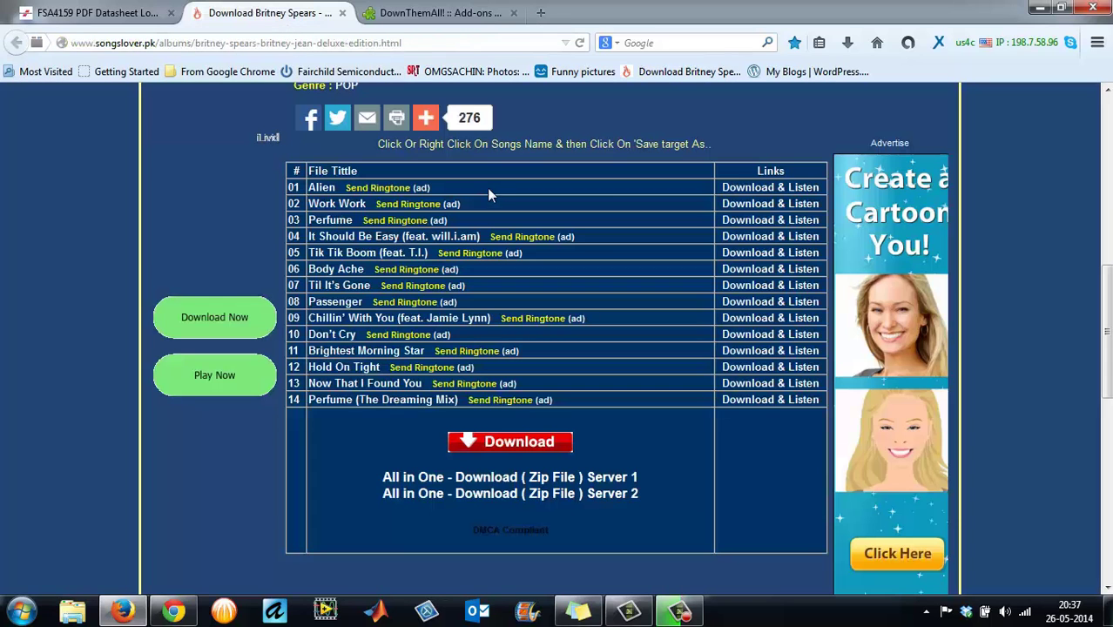
{"action": "left_click", "coordinate": [76, 11]}
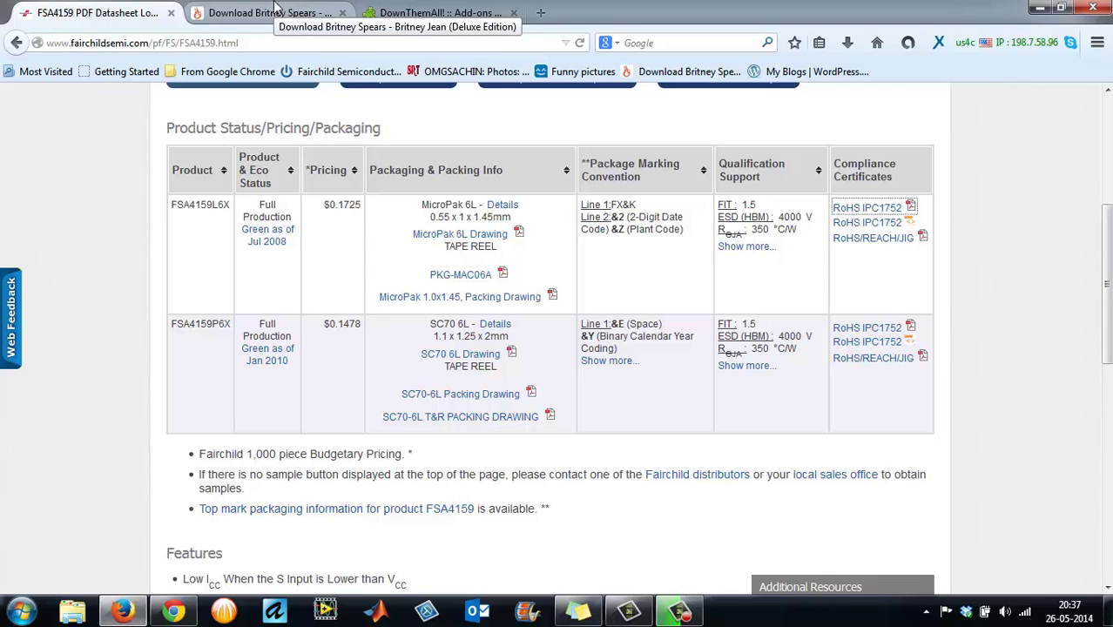
{"action": "left_click", "coordinate": [427, 8]}
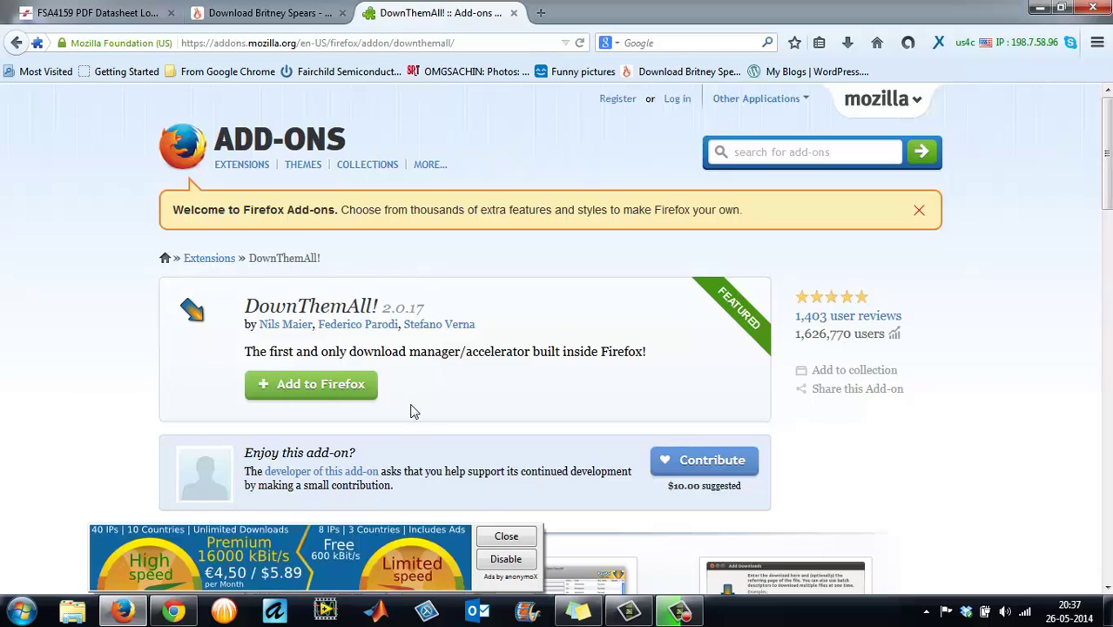
{"action": "left_click", "coordinate": [505, 538]}
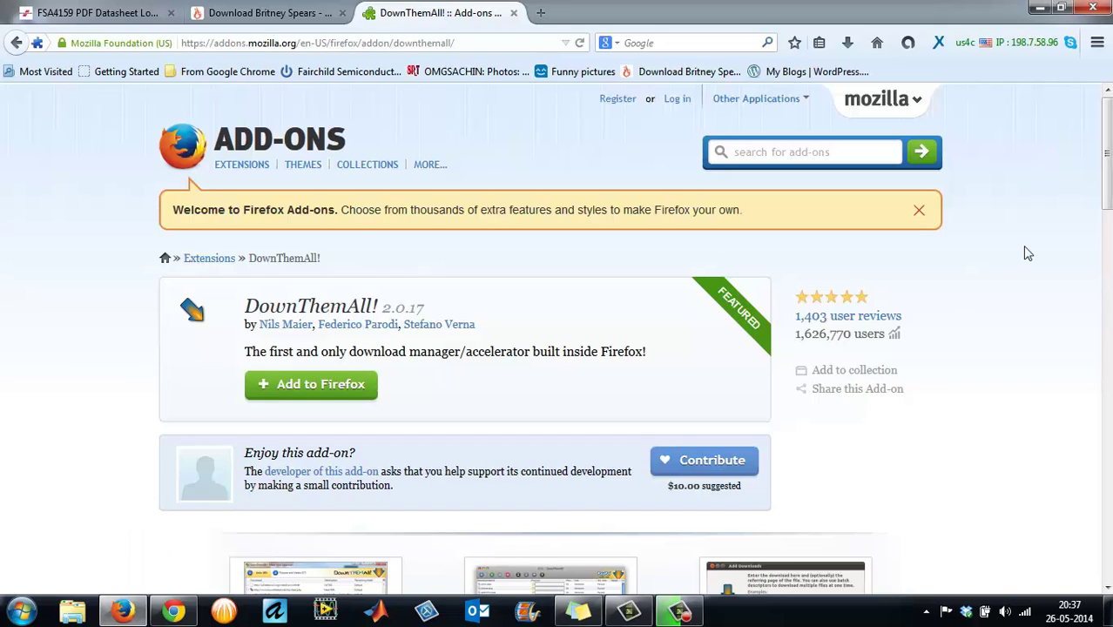
- Install DownThemAll! through Add to Firefox, Allow and Install Now, then restart Firefox
{"action": "left_click", "coordinate": [1040, 11]}
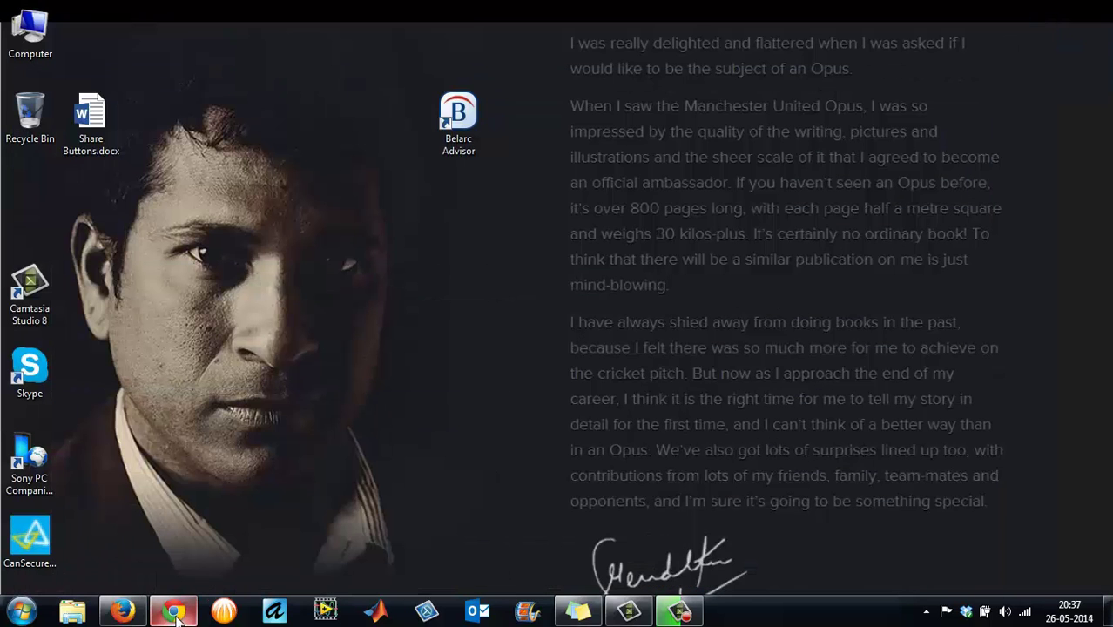
{"action": "left_click", "coordinate": [122, 611]}
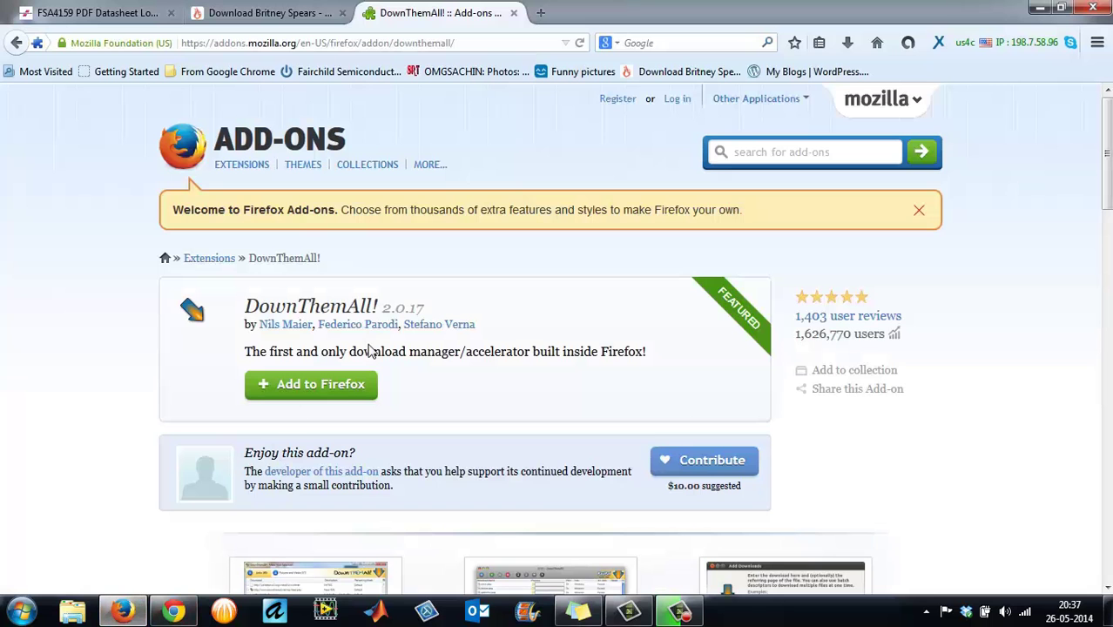
{"action": "left_click", "coordinate": [340, 391]}
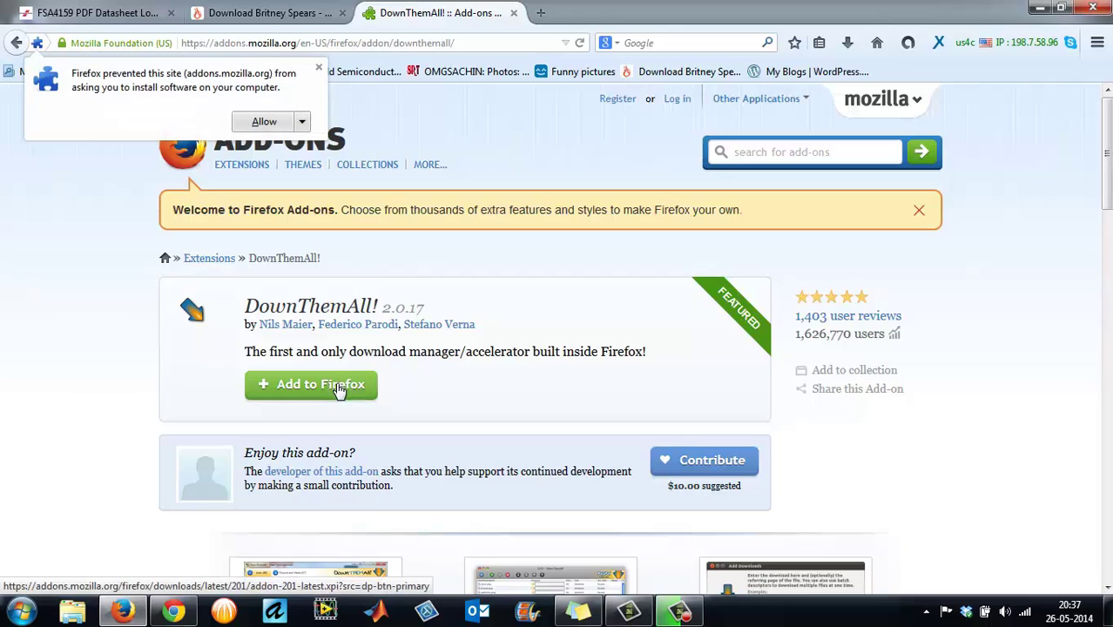
{"action": "left_click", "coordinate": [265, 121]}
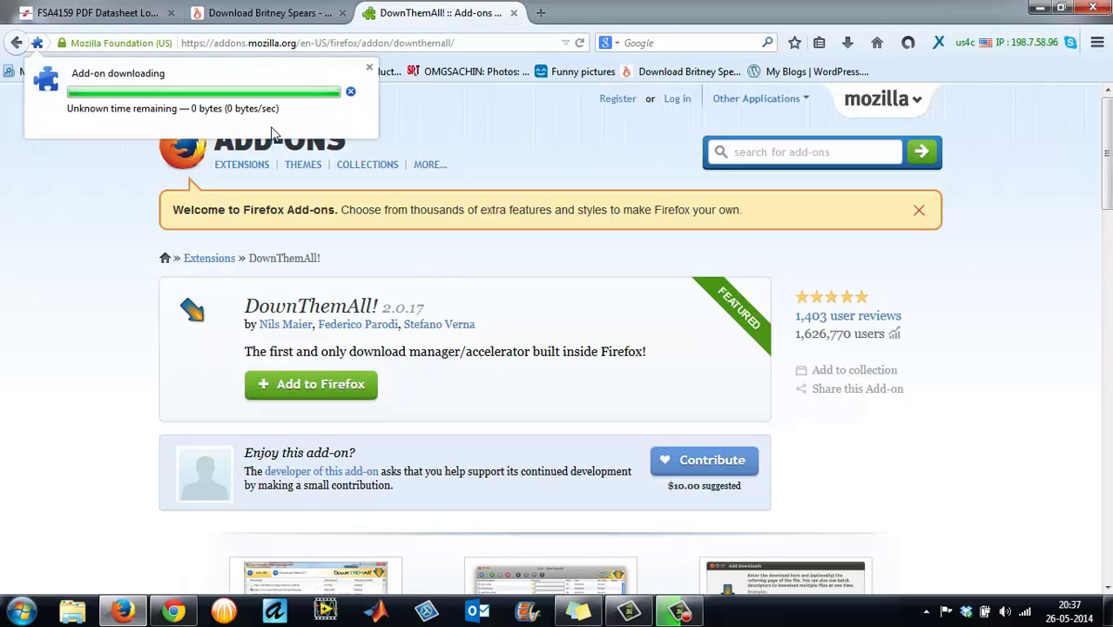
{"action": "left_click", "coordinate": [690, 617]}
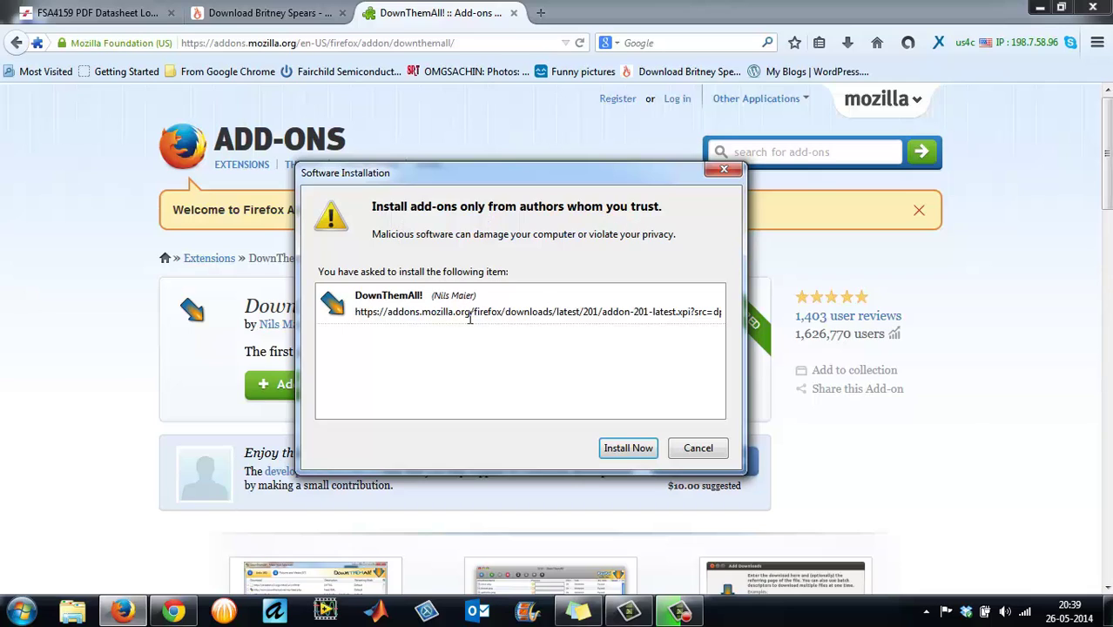
{"action": "left_click", "coordinate": [624, 451]}
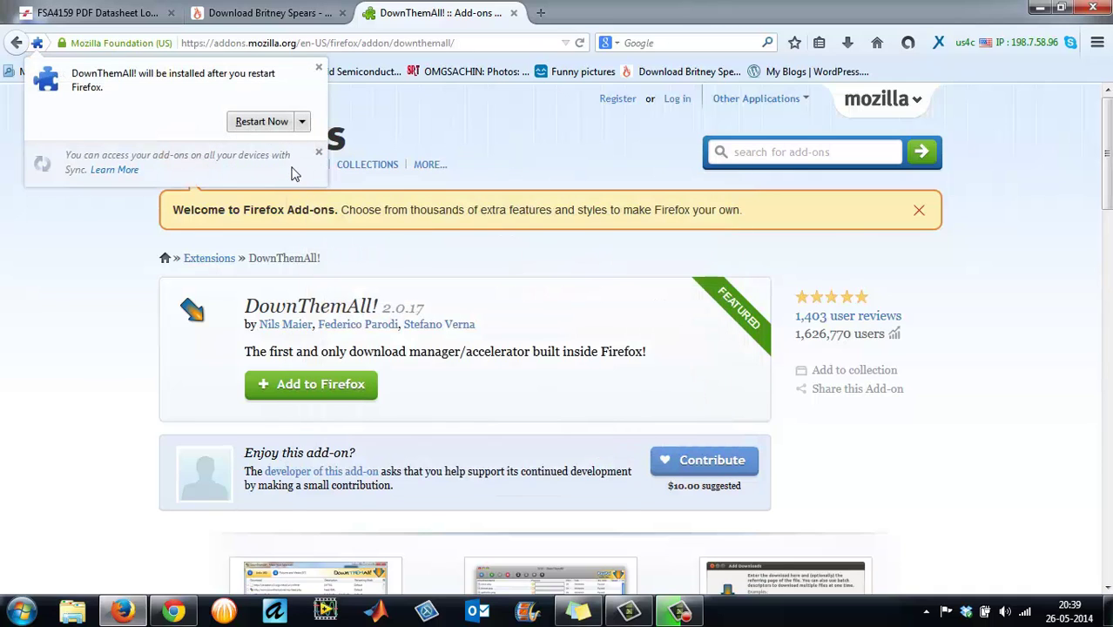
{"action": "left_click", "coordinate": [261, 122]}
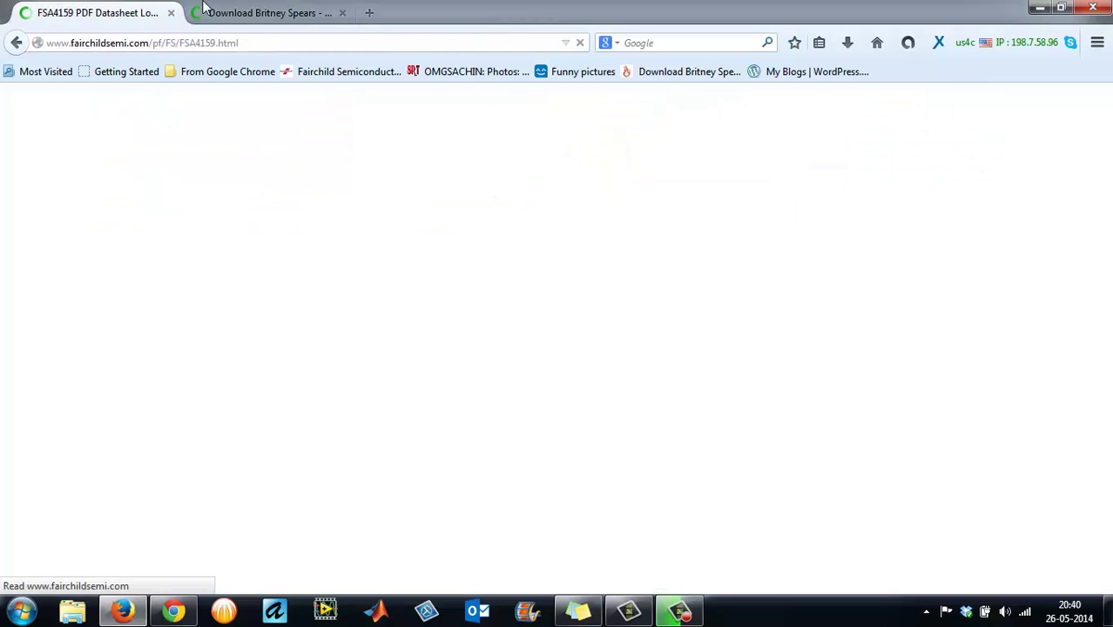
- After glancing at the album tab, return to the FSA4159 datasheet and close the openSUSE ad banner
{"action": "left_click", "coordinate": [269, 16]}
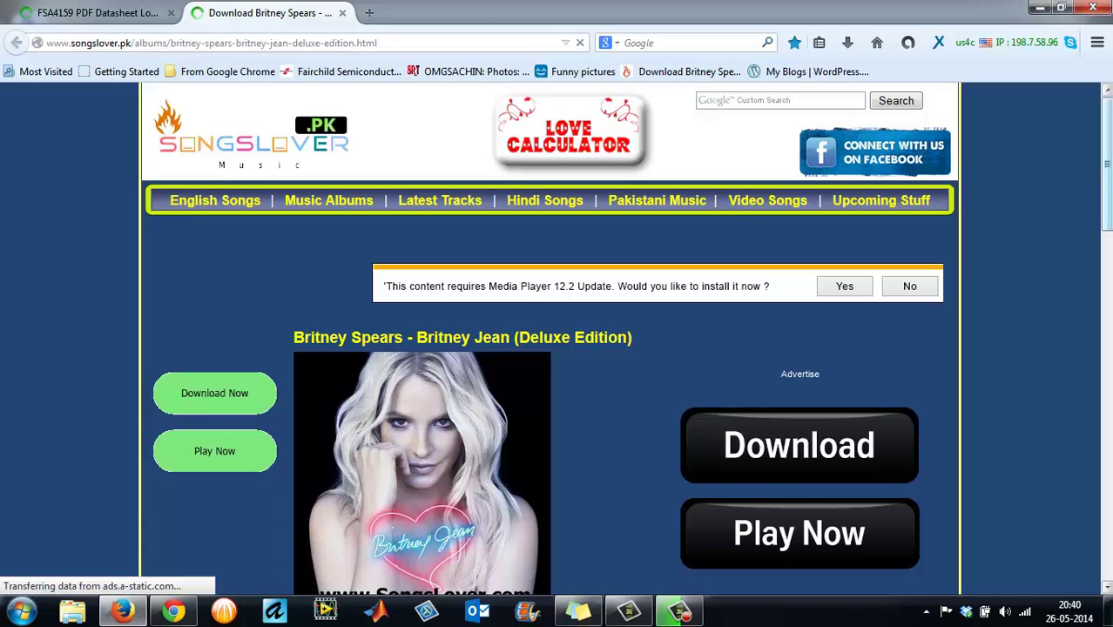
{"action": "scroll", "coordinate": [558, 348], "scroll_direction": "down", "scroll_amount": 3}
{"action": "scroll", "coordinate": [557, 348], "scroll_direction": "down", "scroll_amount": 3}
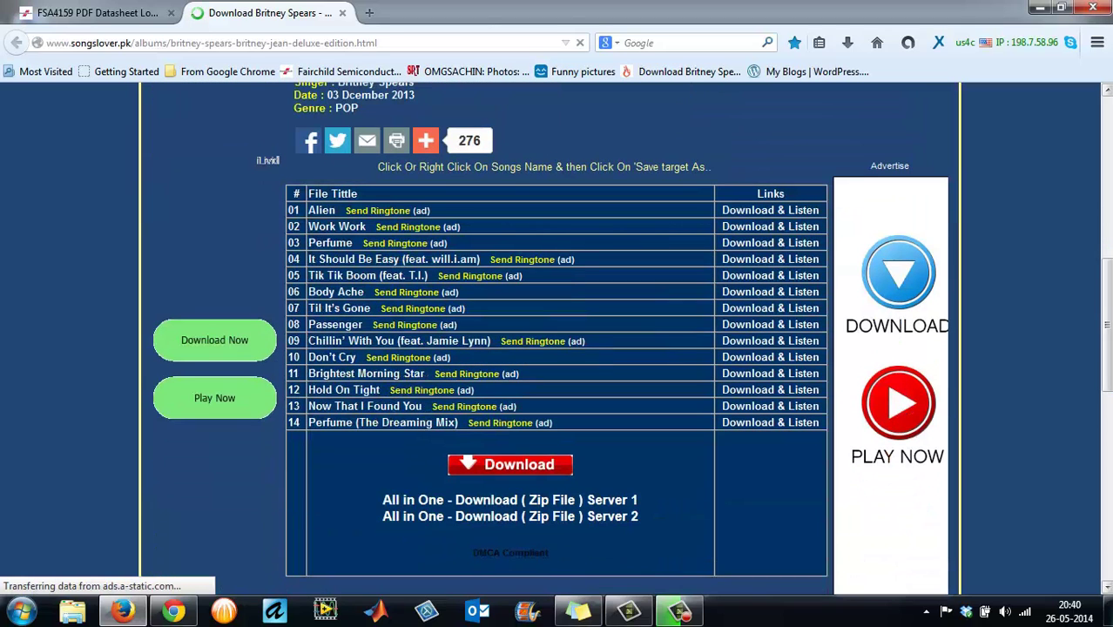
{"action": "left_click", "coordinate": [94, 15]}
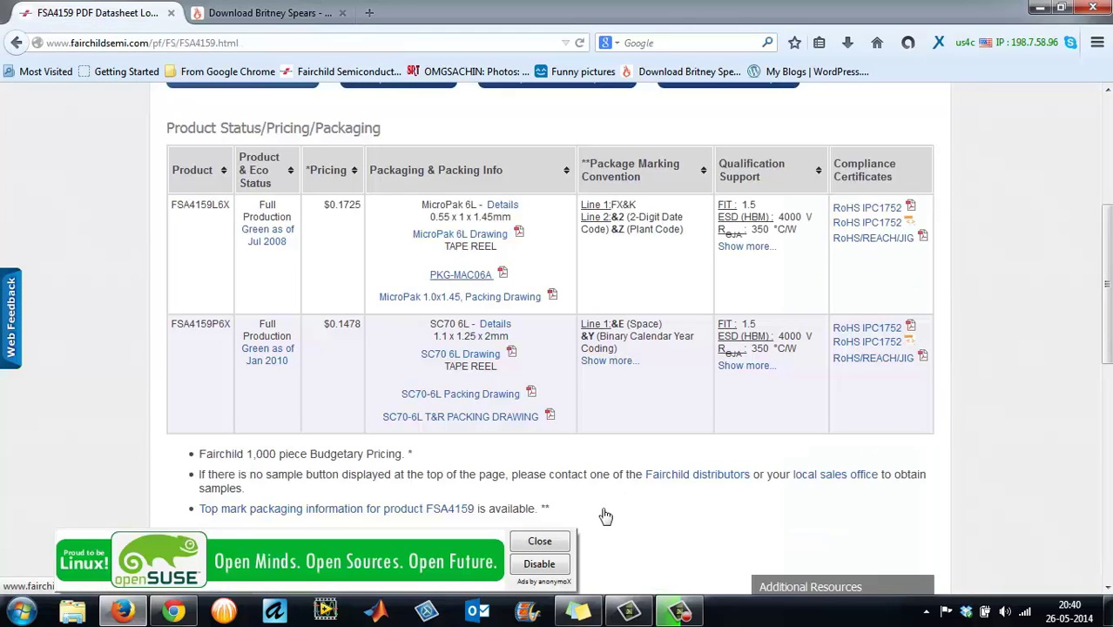
{"action": "left_click", "coordinate": [535, 543]}
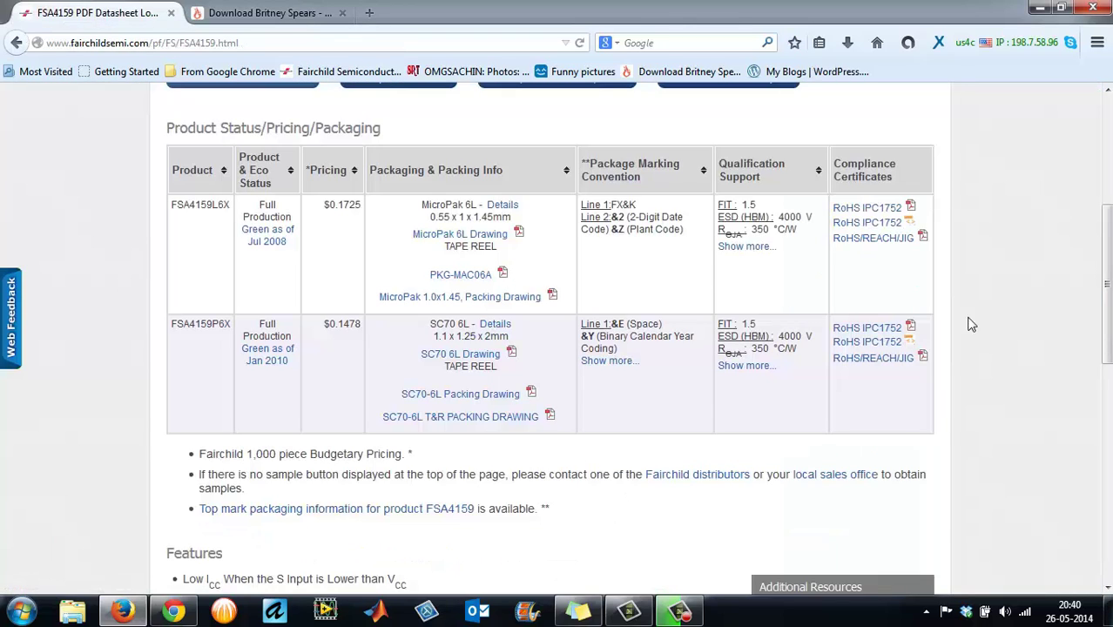
- Keep the current color scheme and launch DownThemAll! from the page's context menu, listing 142 links
{"action": "right_click", "coordinate": [963, 199]}
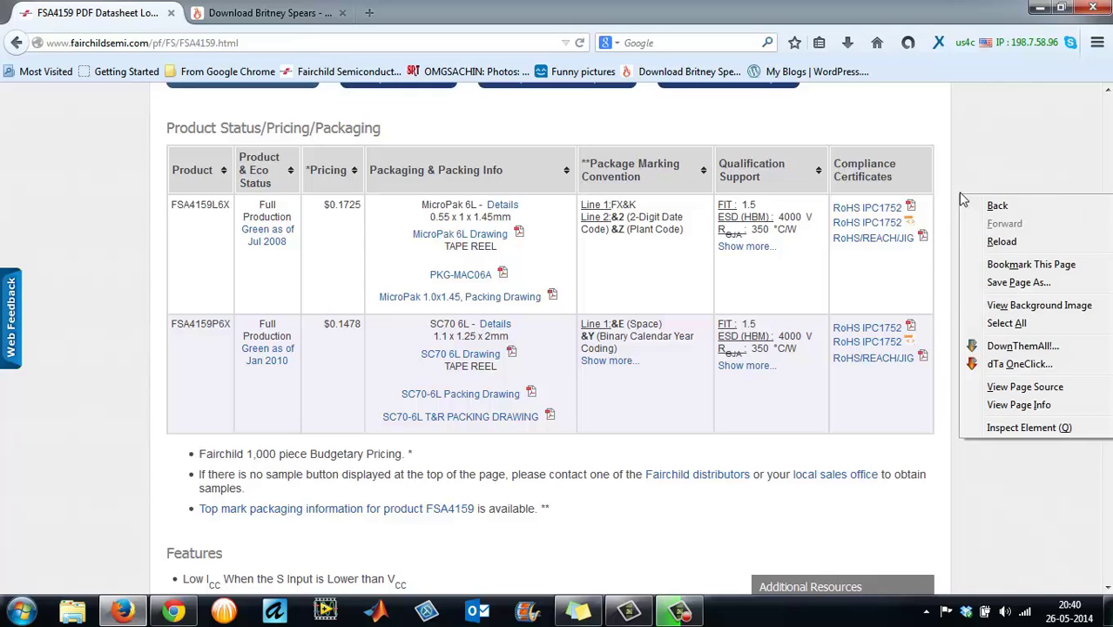
{"action": "right_click", "coordinate": [951, 183]}
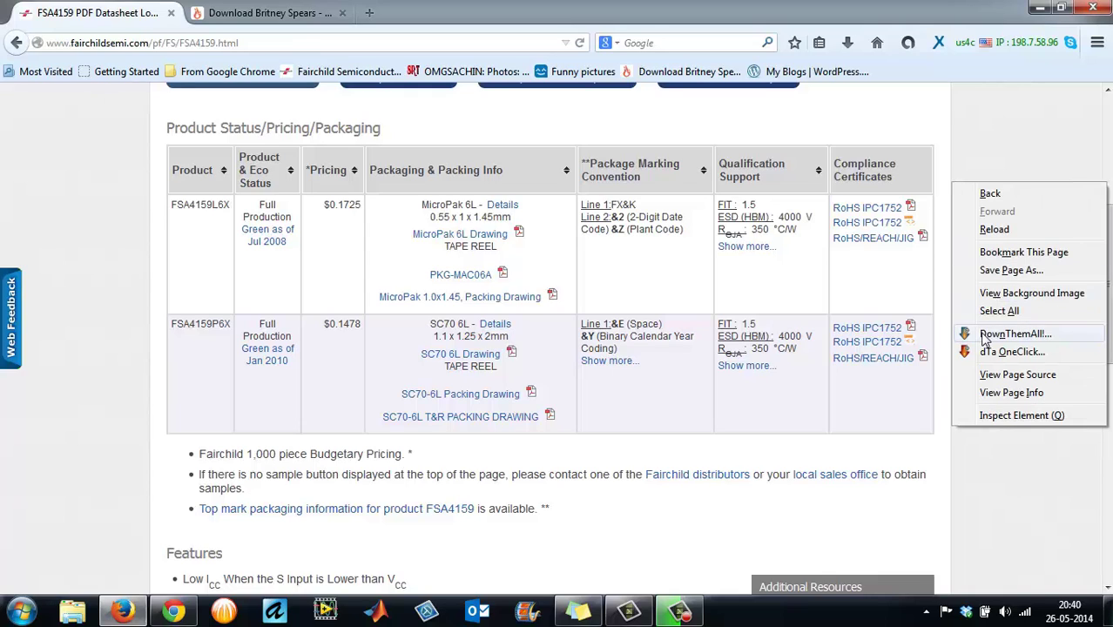
{"action": "right_click", "coordinate": [798, 286]}
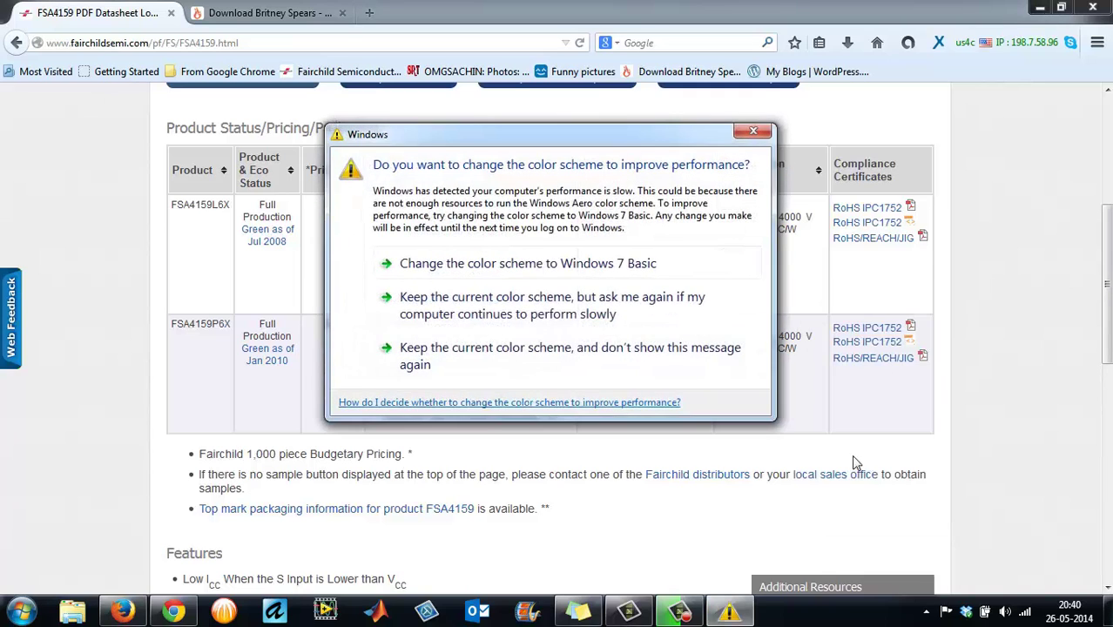
{"action": "left_click", "coordinate": [490, 301]}
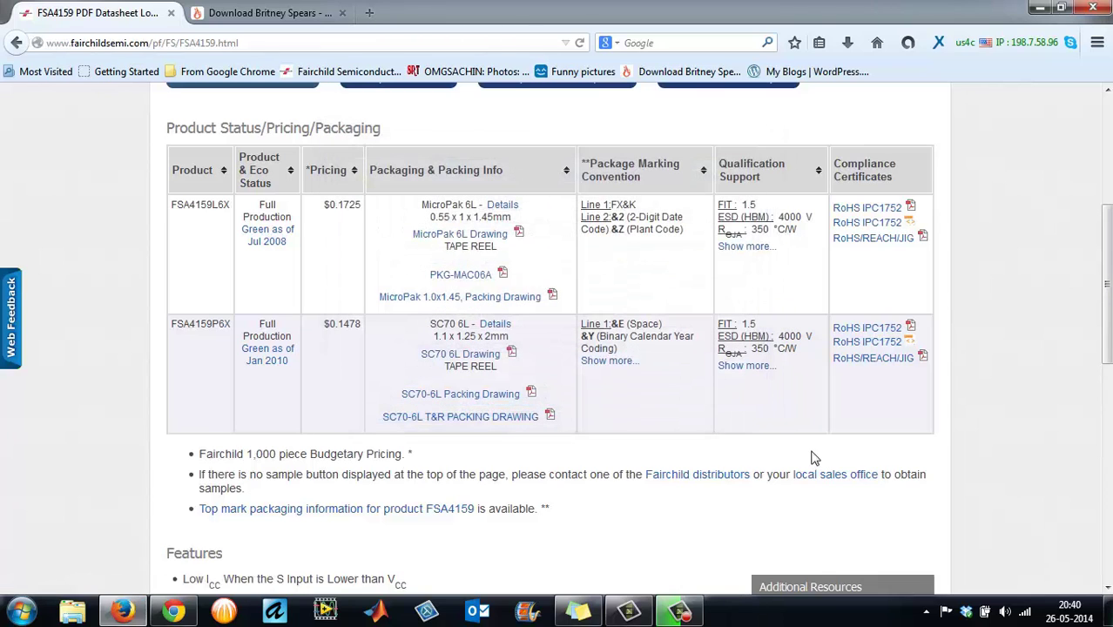
{"action": "right_click", "coordinate": [812, 456]}
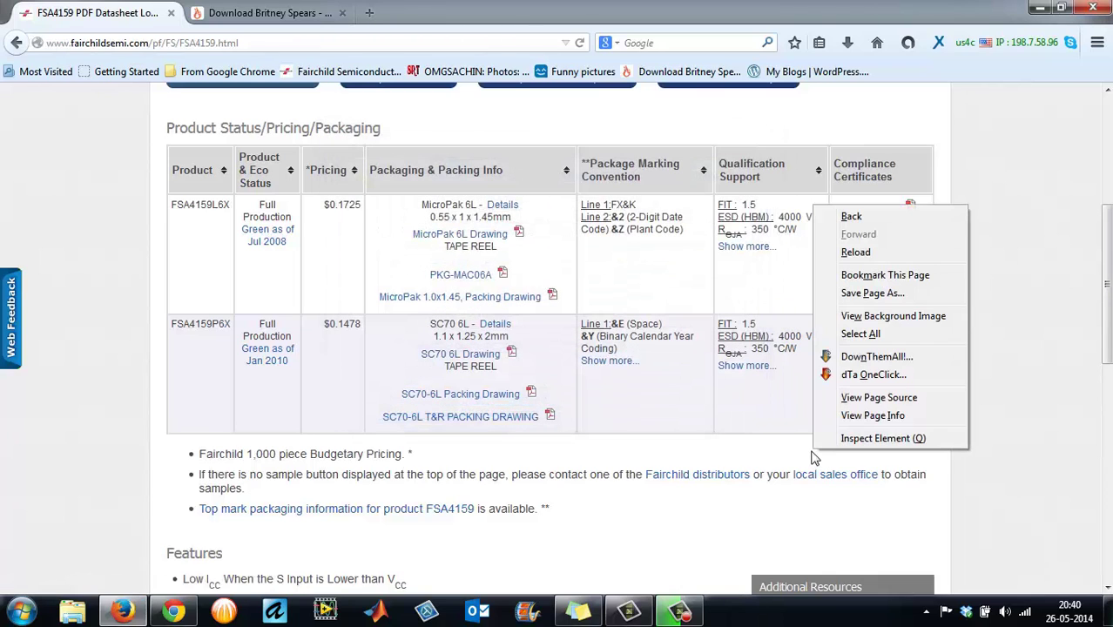
{"action": "left_click", "coordinate": [877, 358]}
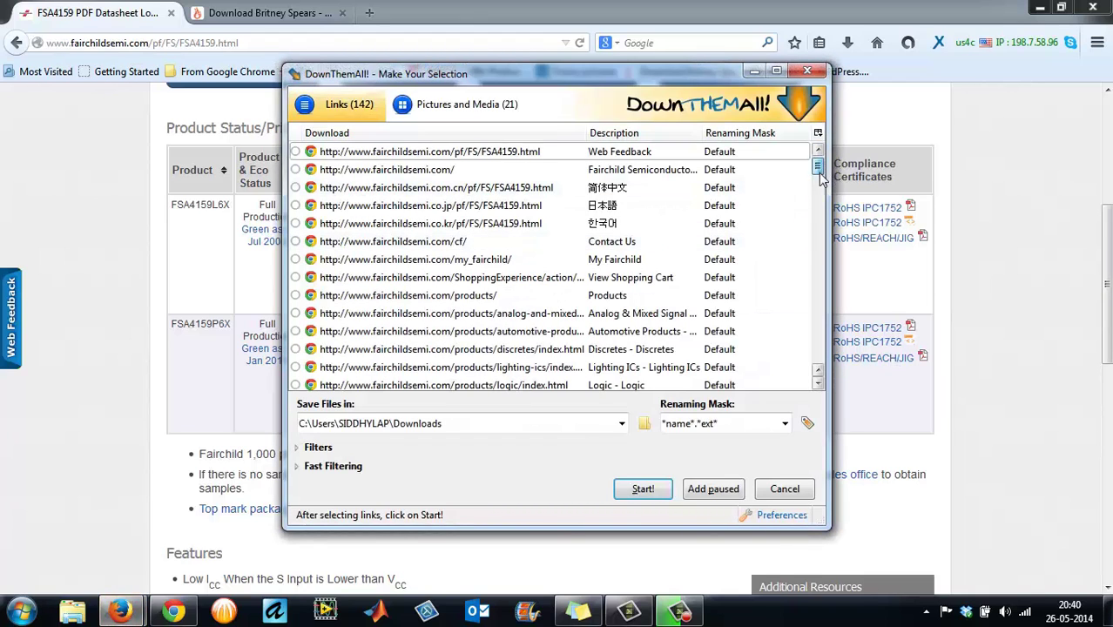
- Expand the file-type filters and switch to the Pictures and Media list of 21 items
{"action": "scroll", "coordinate": [823, 171], "scroll_direction": "down", "scroll_amount": 1}
{"action": "scroll", "coordinate": [822, 172], "scroll_direction": "up", "scroll_amount": 1}
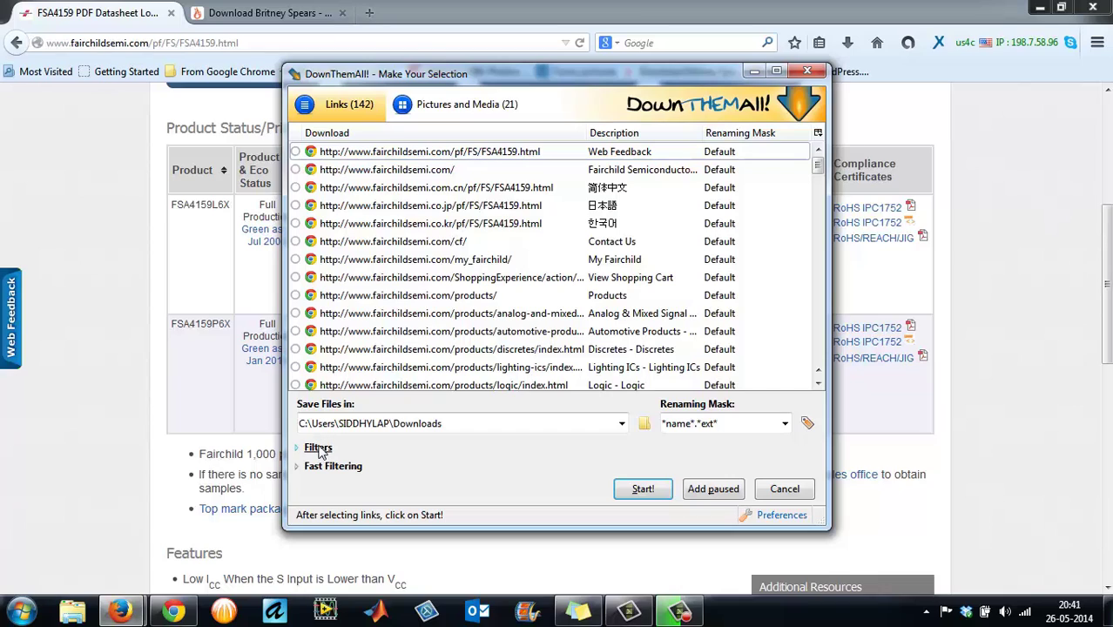
{"action": "left_click", "coordinate": [317, 466]}
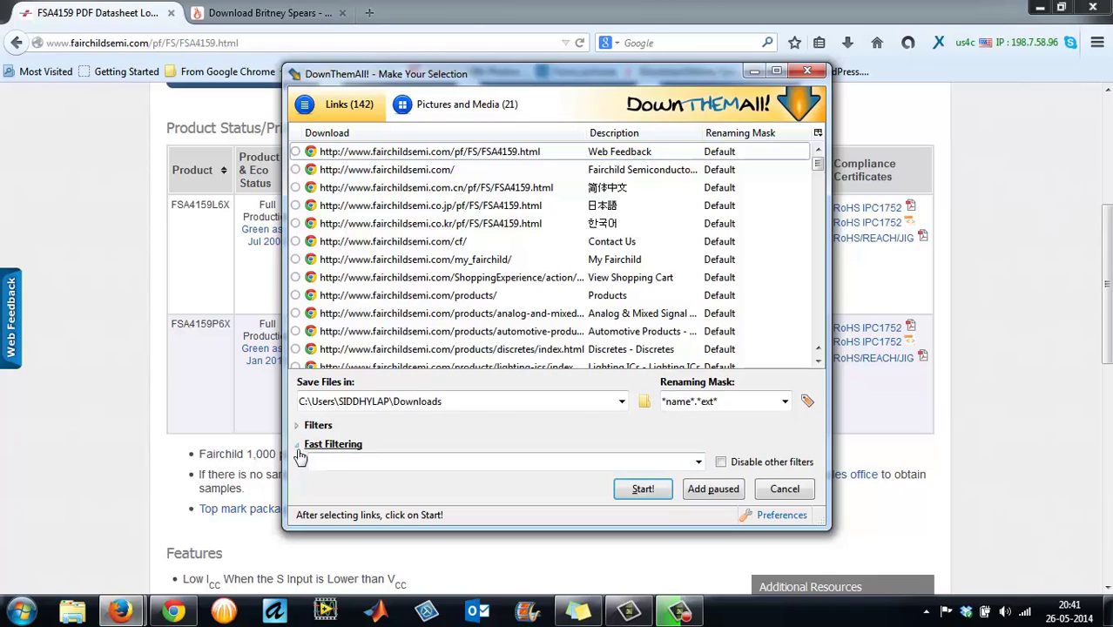
{"action": "left_click", "coordinate": [301, 446]}
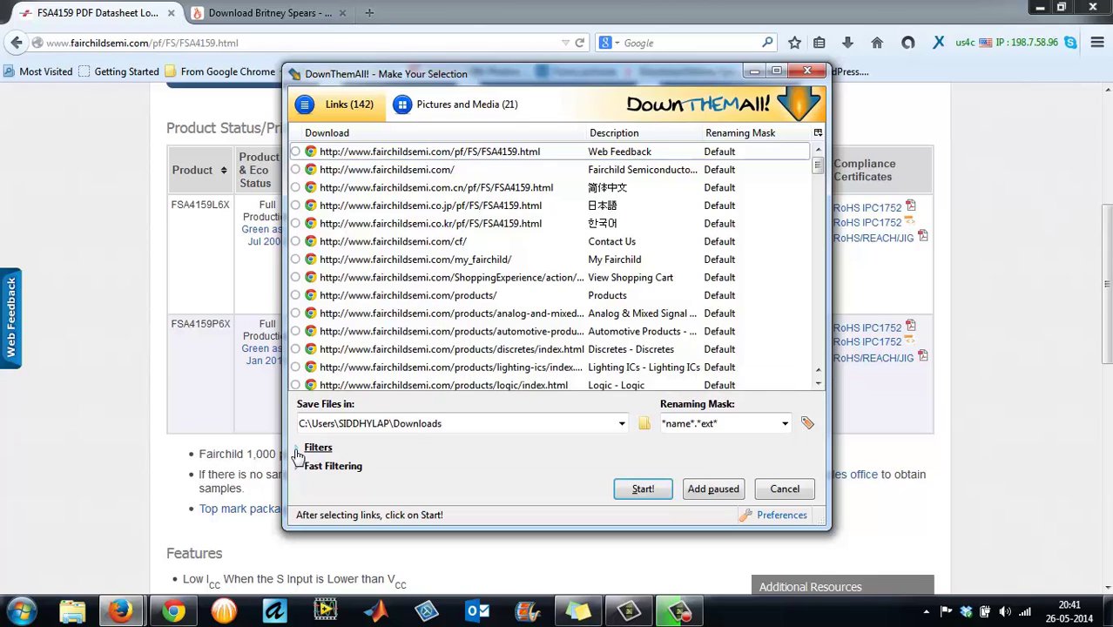
{"action": "left_click", "coordinate": [300, 450]}
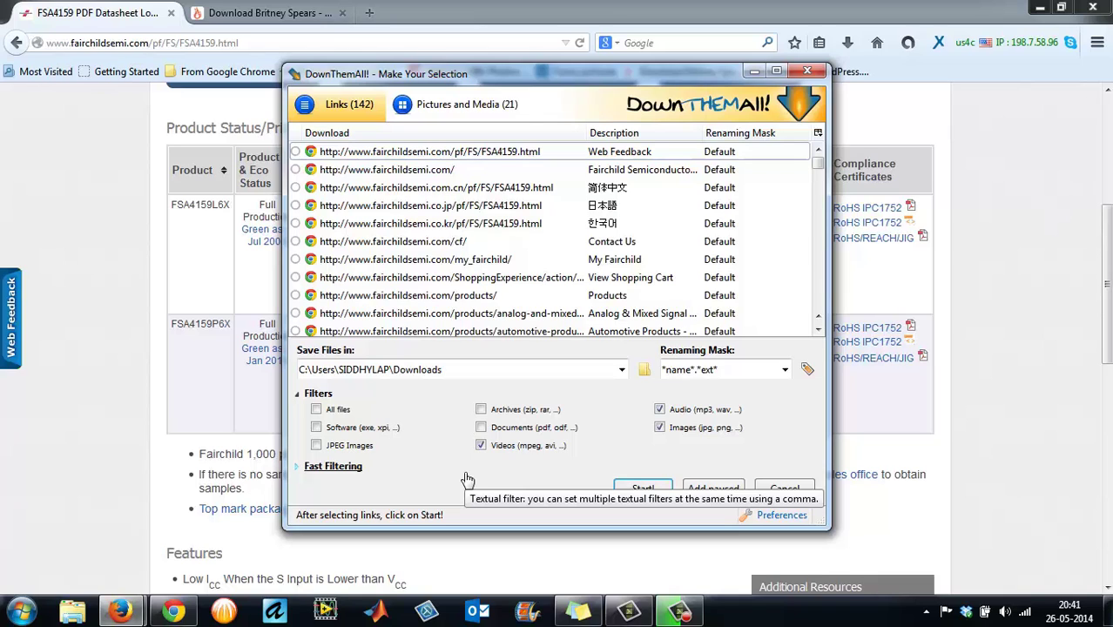
{"action": "left_click", "coordinate": [486, 104]}
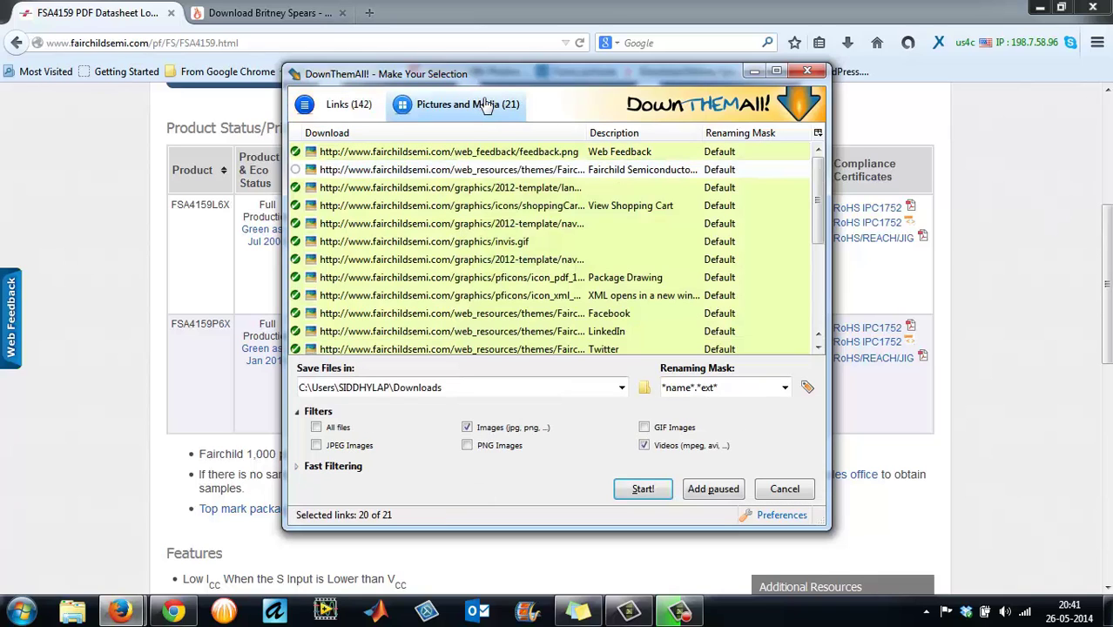
- Widen the Download column, clear the image and video filters, select All files, and check Renaming Mask presets
{"action": "mouse_move", "coordinate": [586, 132]}
{"action": "left_mouse_down"}
{"action": "mouse_move", "coordinate": [700, 132]}
{"action": "mouse_move", "coordinate": [592, 133]}
{"action": "left_mouse_up"}
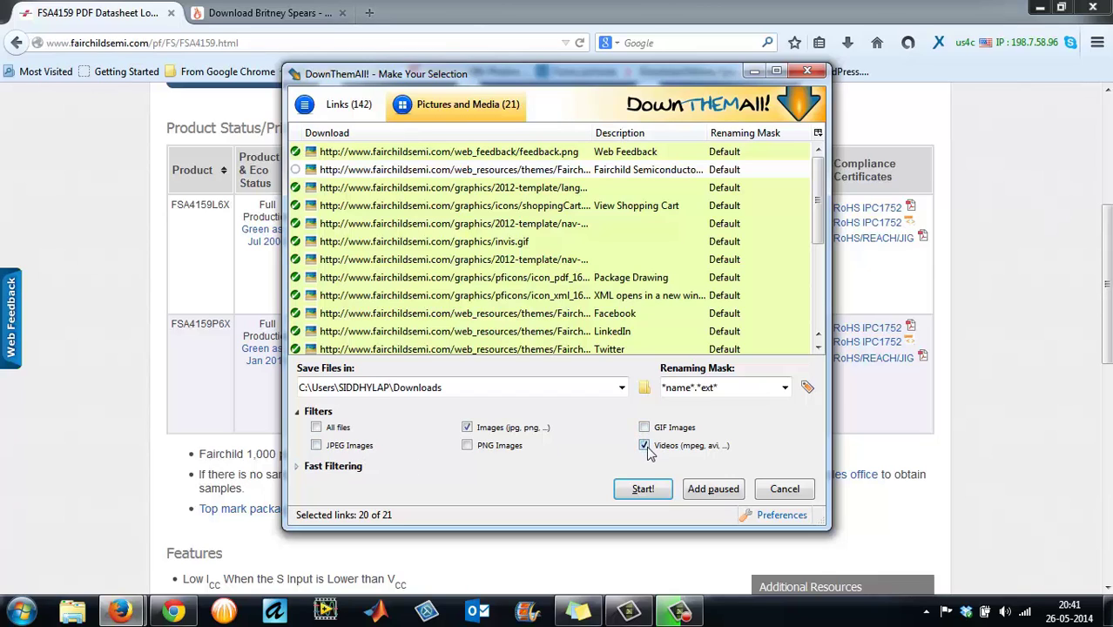
{"action": "left_click", "coordinate": [468, 428]}
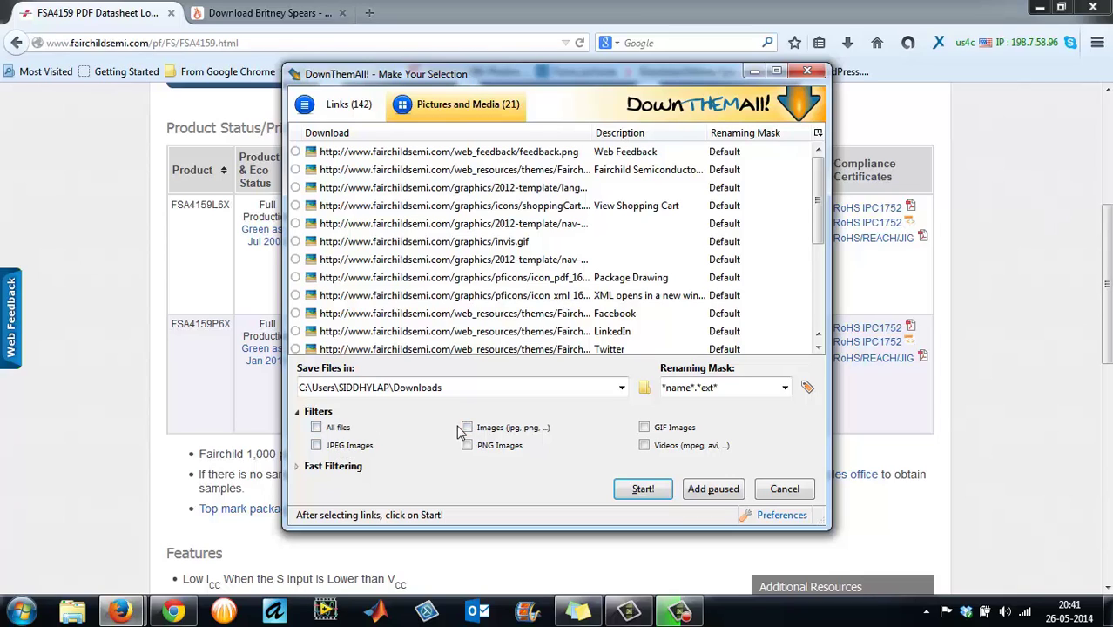
{"action": "left_click", "coordinate": [317, 428]}
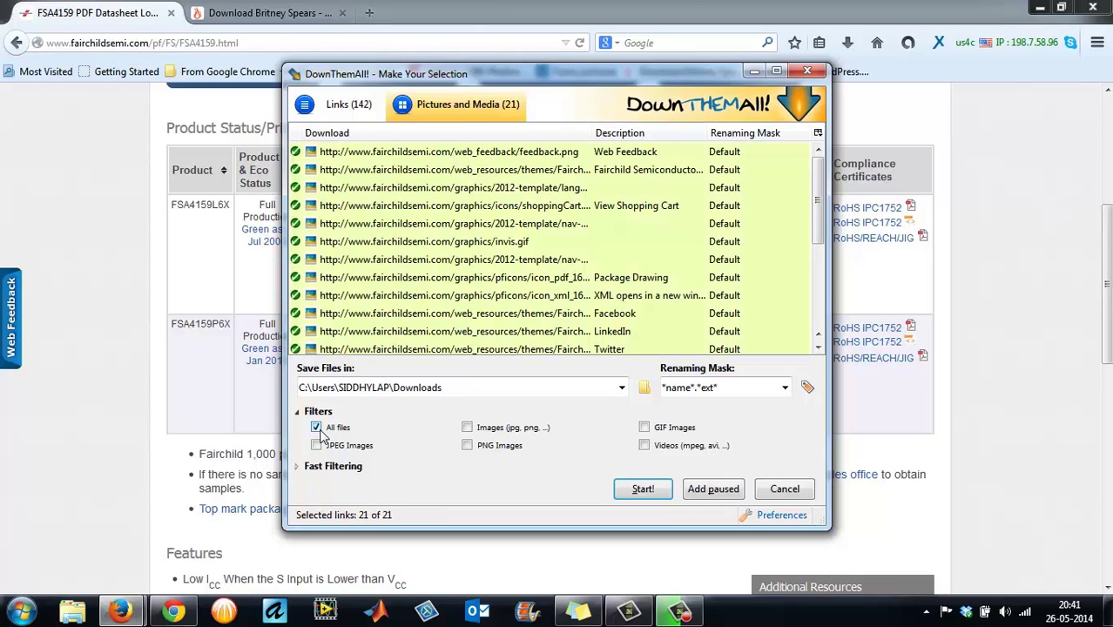
{"action": "left_click", "coordinate": [743, 389]}
{"action": "left_click", "coordinate": [786, 389]}
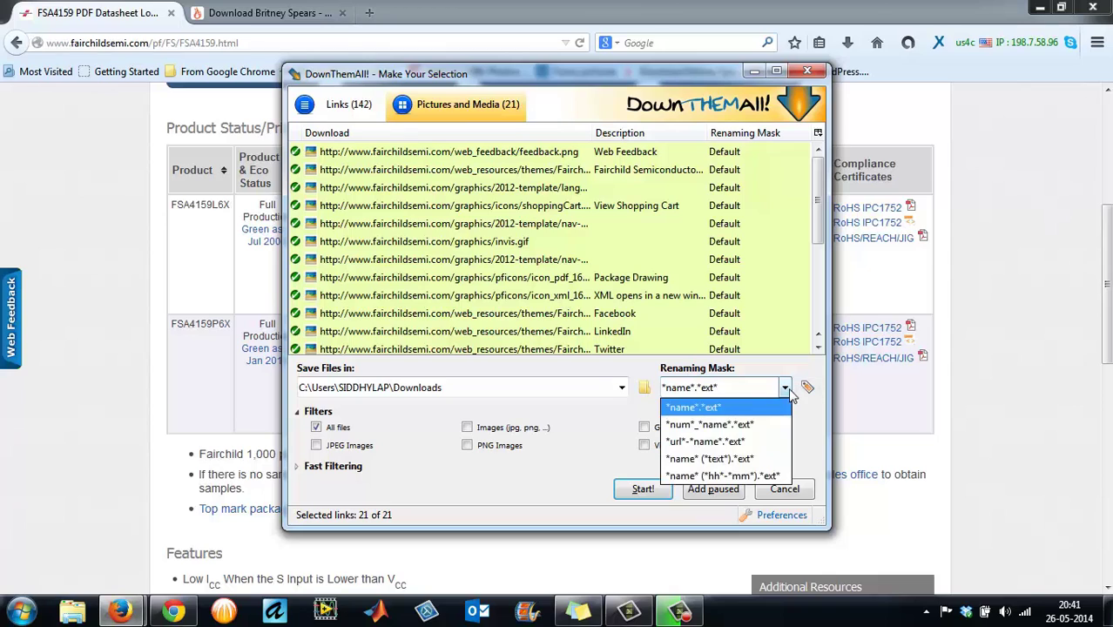
{"action": "left_click", "coordinate": [789, 392]}
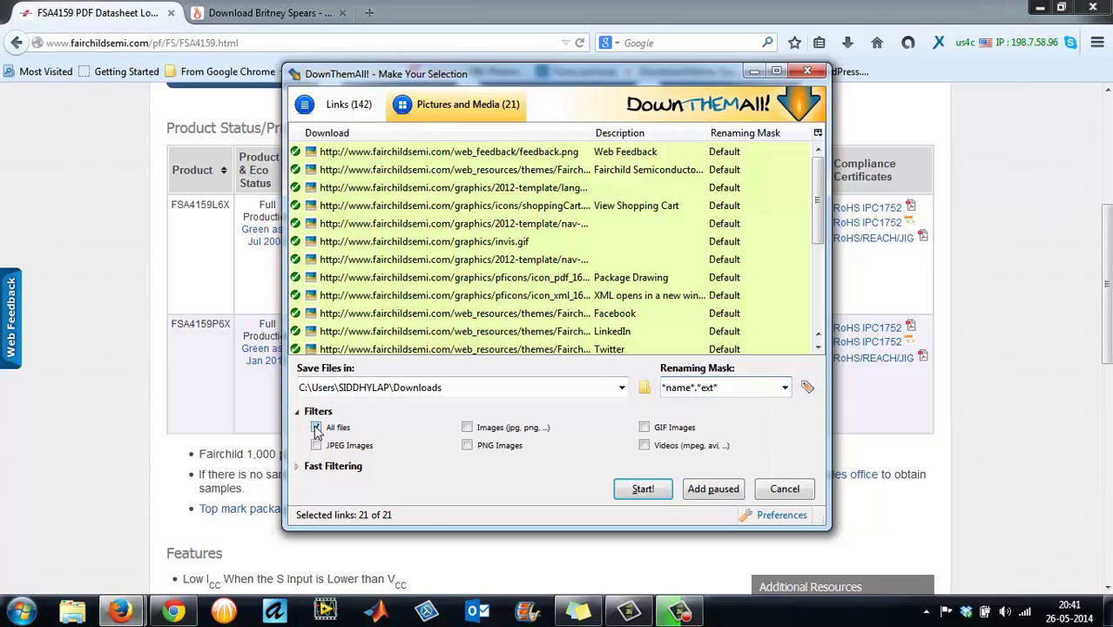
- Toggle All files off and on, widen the Download column further, and leave all 21 items deselected
{"action": "left_click", "coordinate": [317, 428]}
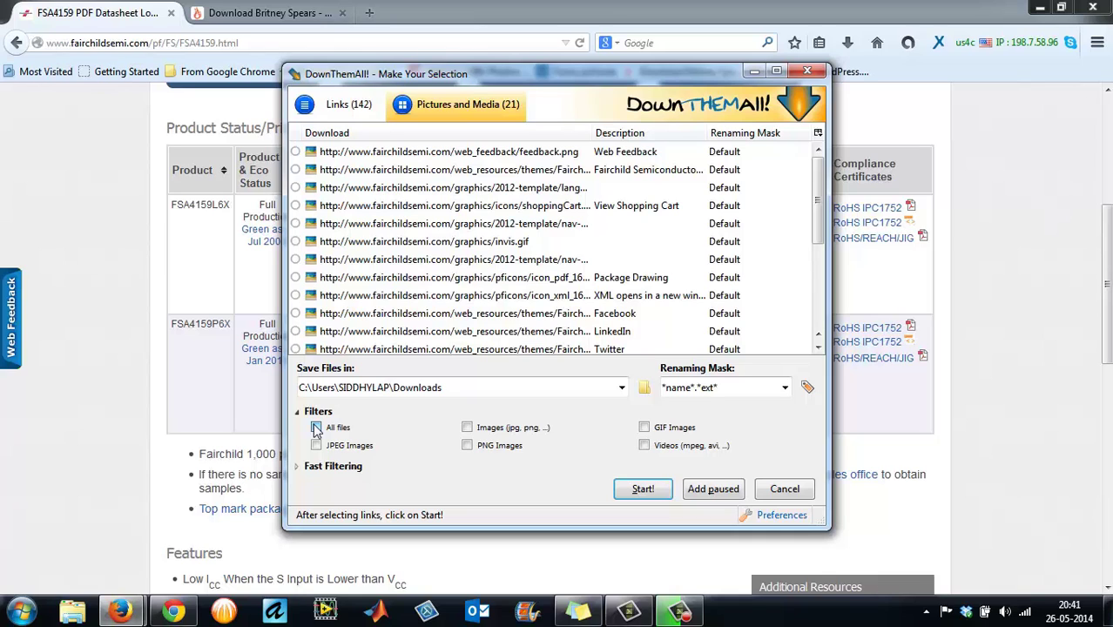
{"action": "left_click", "coordinate": [316, 428]}
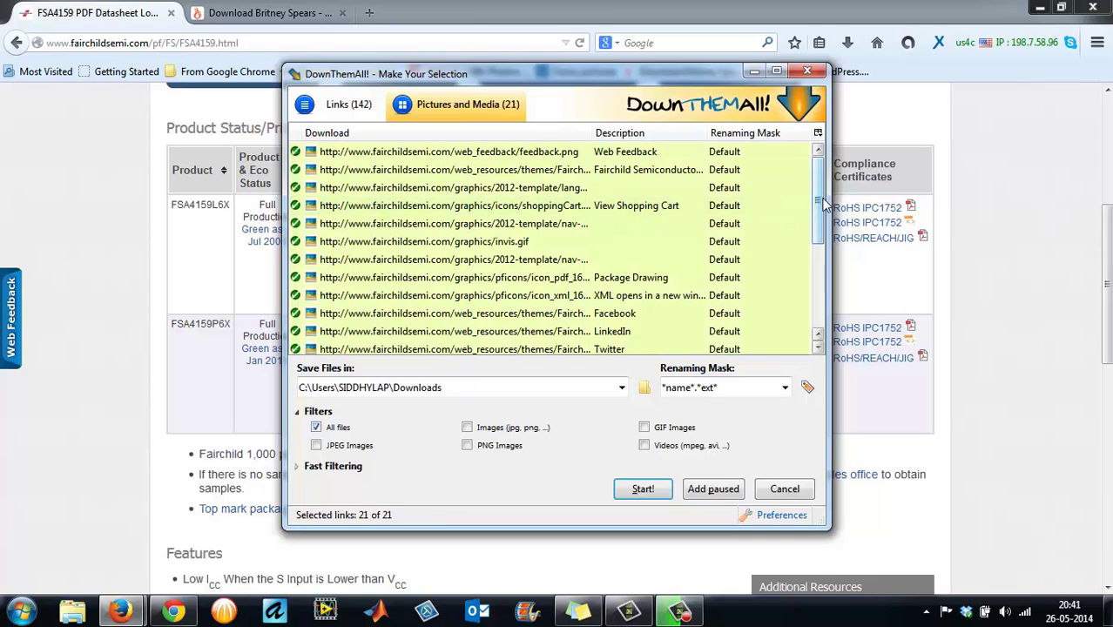
{"action": "left_click_drag", "start_coordinate": [823, 202], "coordinate": [827, 318]}
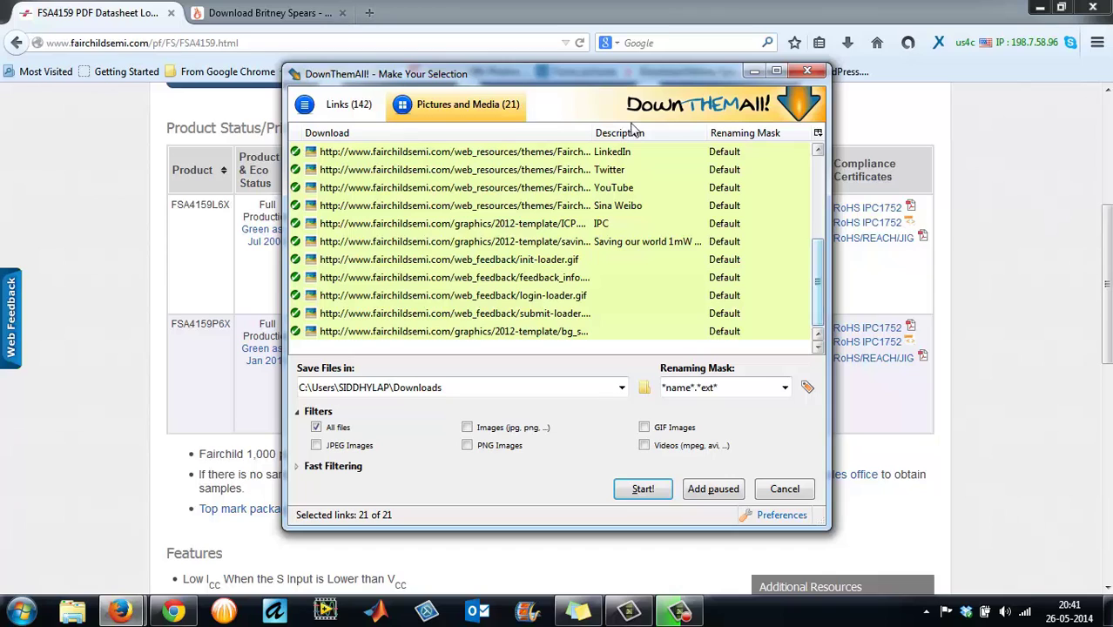
{"action": "mouse_move", "coordinate": [593, 132]}
{"action": "left_mouse_down"}
{"action": "mouse_move", "coordinate": [746, 142]}
{"action": "mouse_move", "coordinate": [573, 139]}
{"action": "left_mouse_up"}
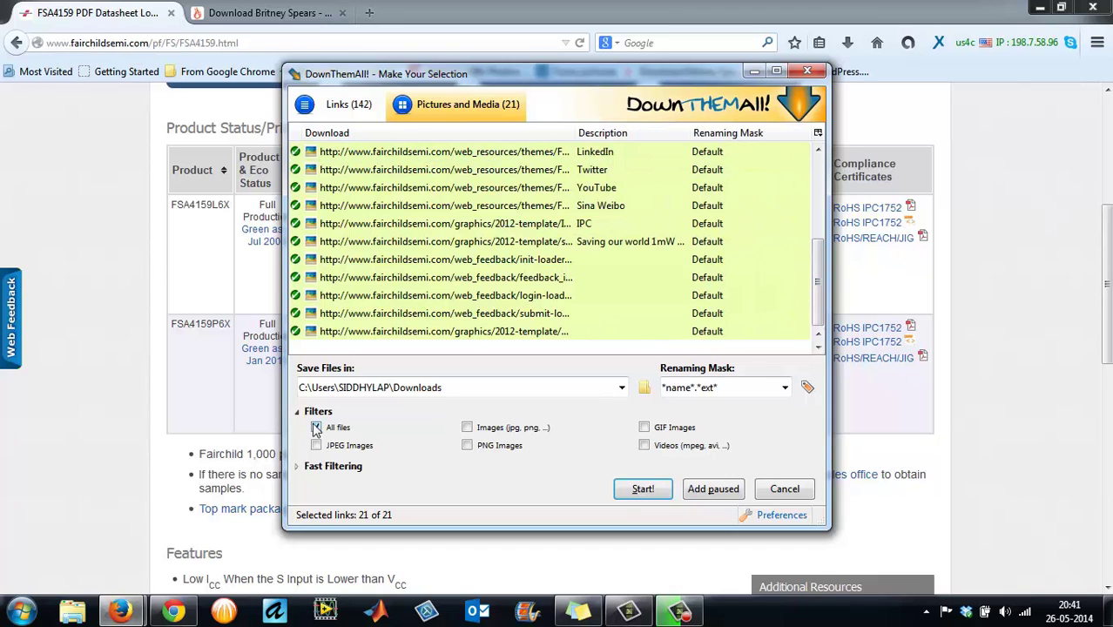
{"action": "left_click", "coordinate": [316, 427]}
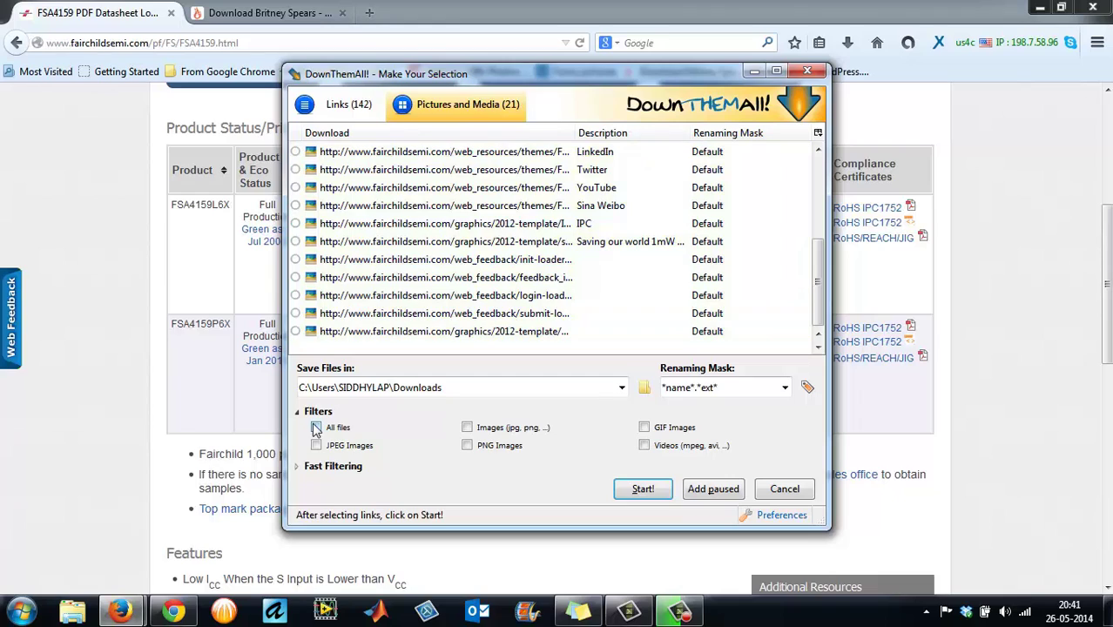
- Expand Fast Filtering, glance at its preset patterns, and enter *.pdf as the filter
{"action": "left_click", "coordinate": [300, 469]}
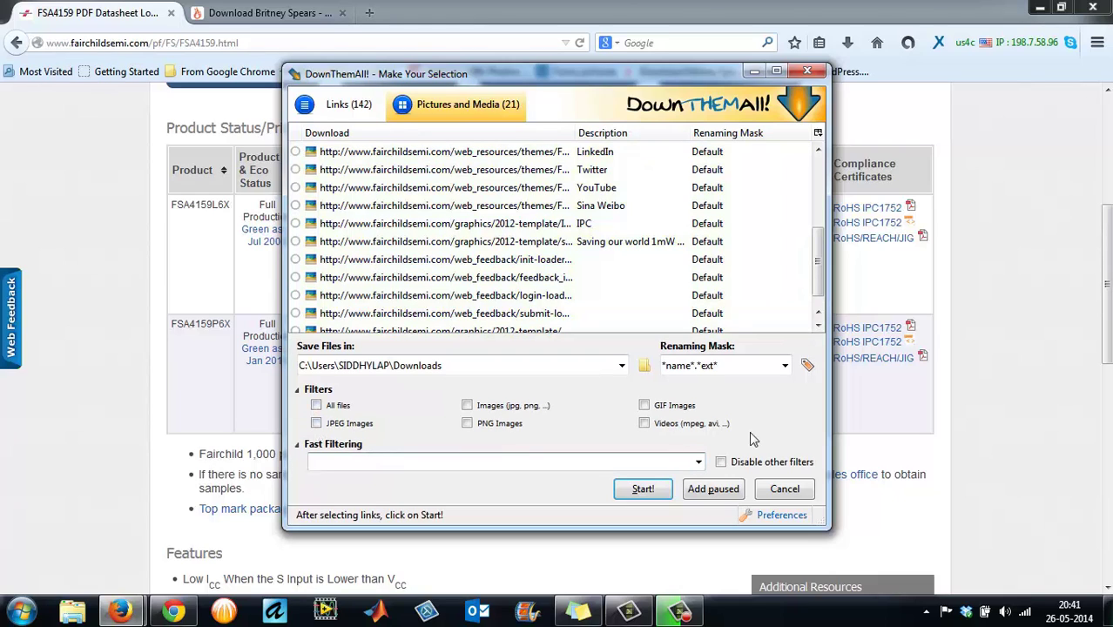
{"action": "left_click", "coordinate": [698, 462]}
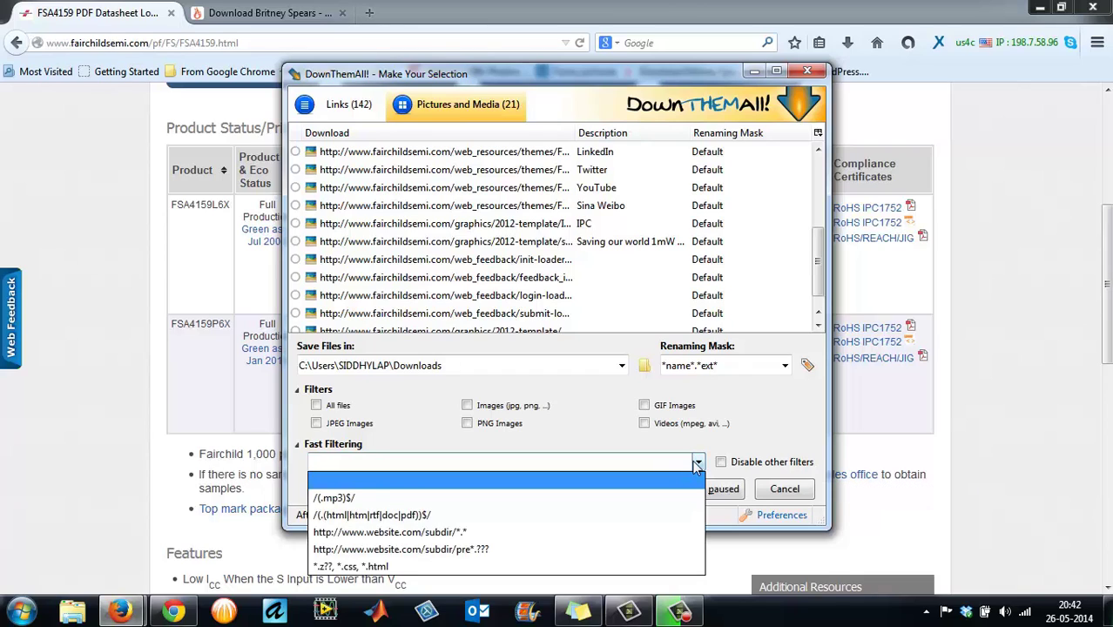
{"action": "left_click", "coordinate": [649, 462]}
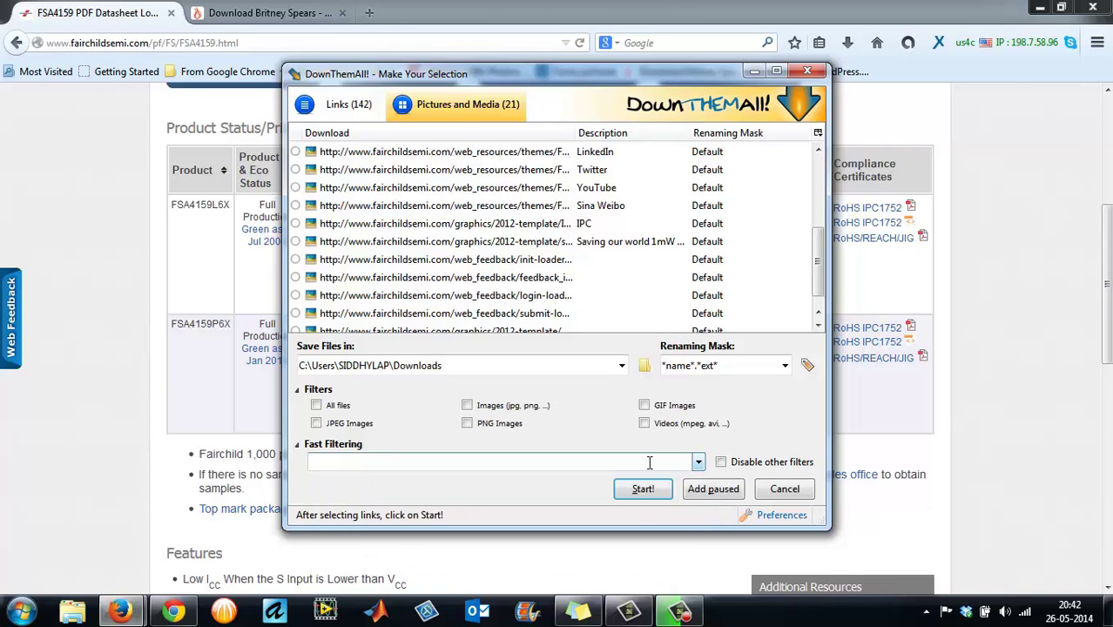
{"action": "type", "text": "*"}
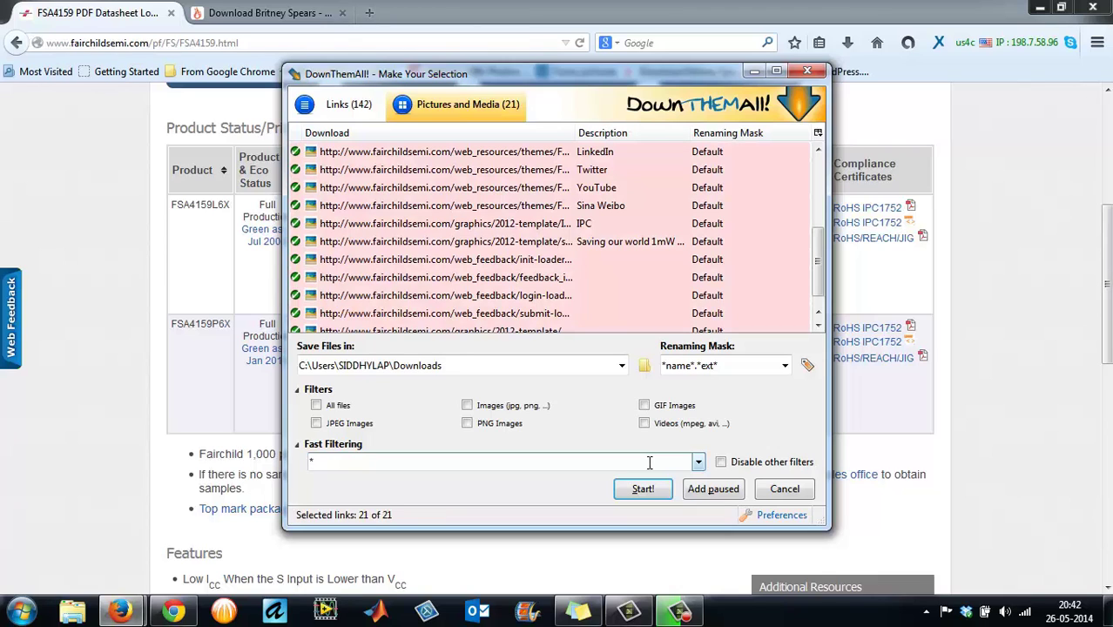
{"action": "type", "text": ".pdf"}
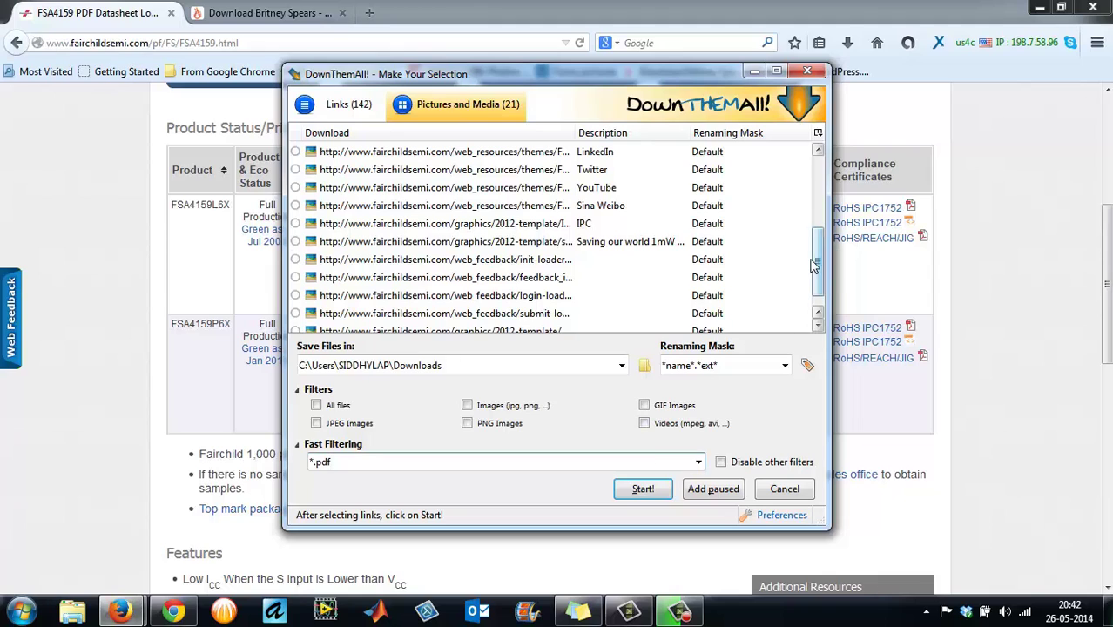
{"action": "left_click_drag", "start_coordinate": [821, 258], "coordinate": [822, 295]}
{"action": "scroll", "coordinate": [823, 294], "scroll_direction": "up", "scroll_amount": 4}
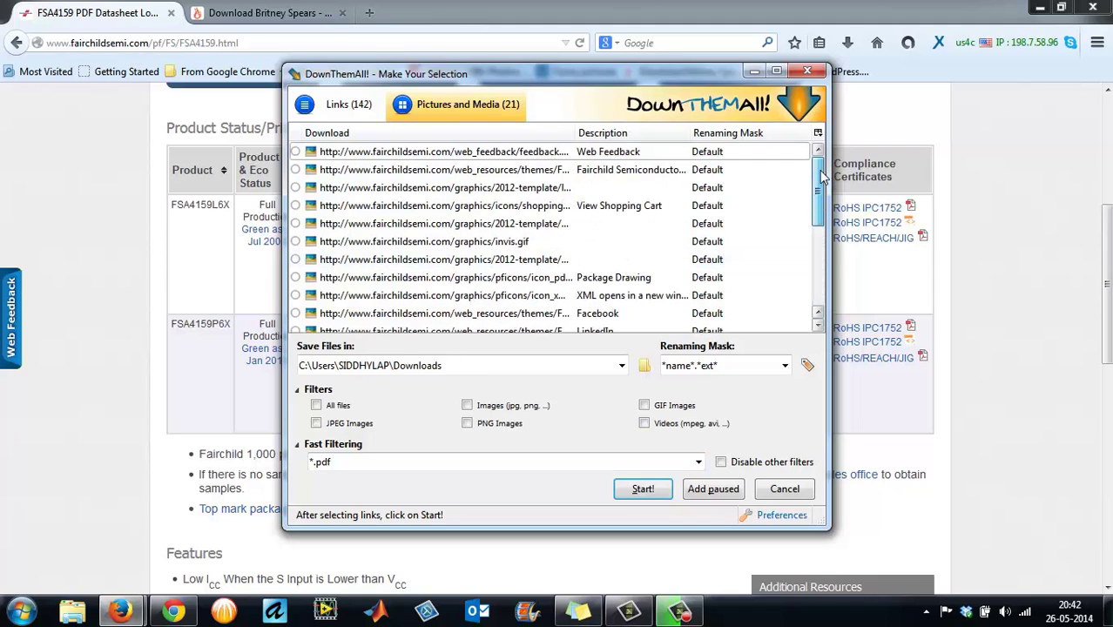
- Set the Documents, Audio and Images filters with Videos excluded, selecting 13 of 142 links
{"action": "left_click", "coordinate": [348, 105]}
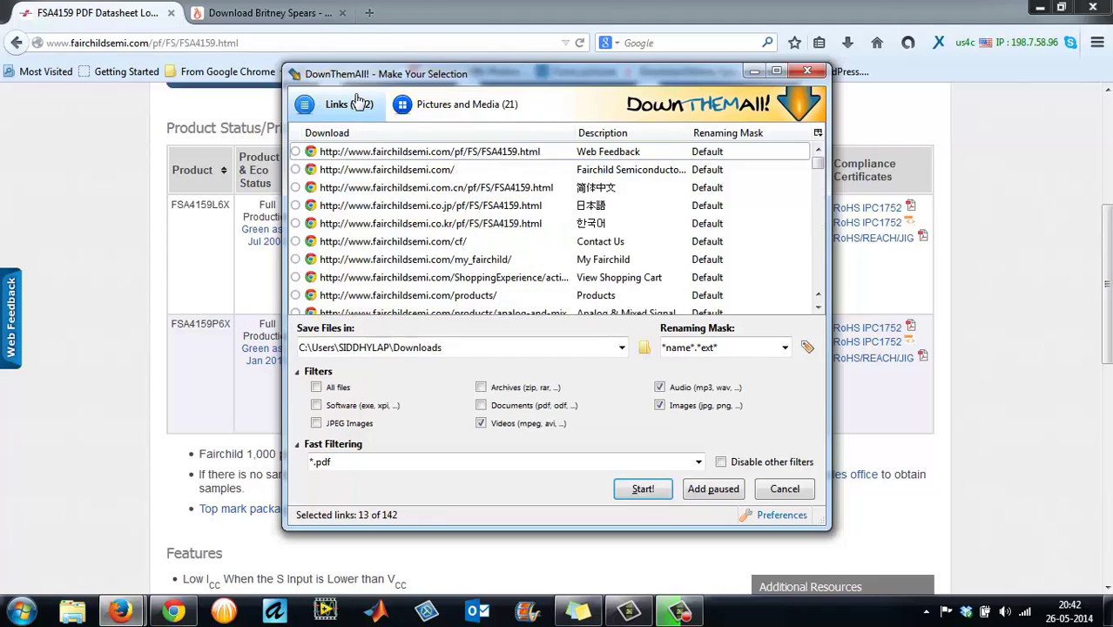
{"action": "left_click", "coordinate": [298, 445]}
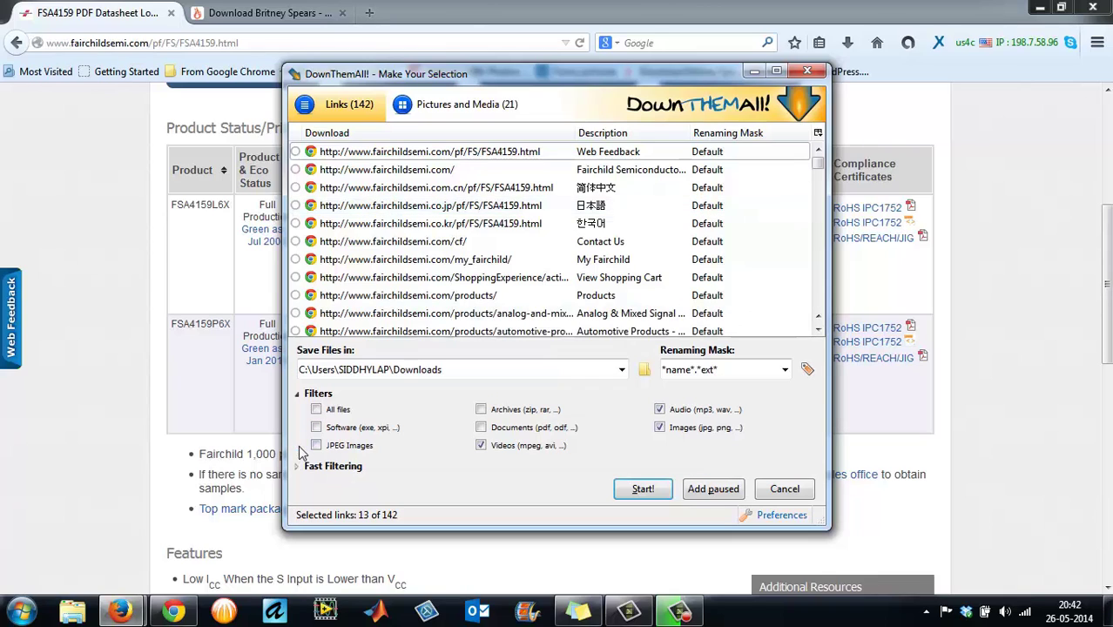
{"action": "left_click", "coordinate": [660, 427]}
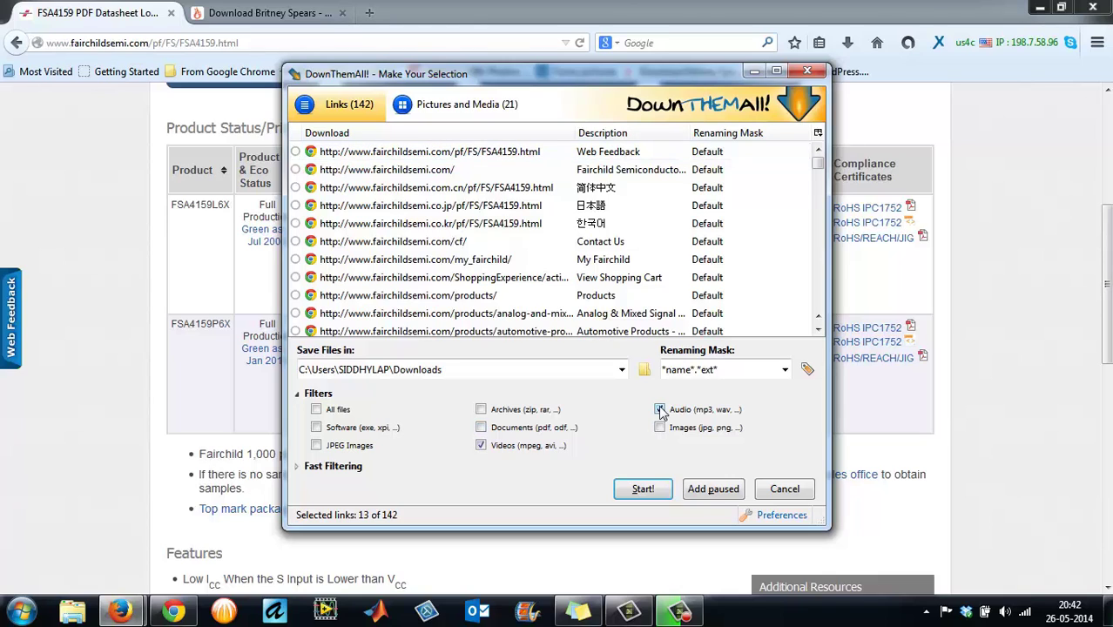
{"action": "left_click", "coordinate": [661, 411]}
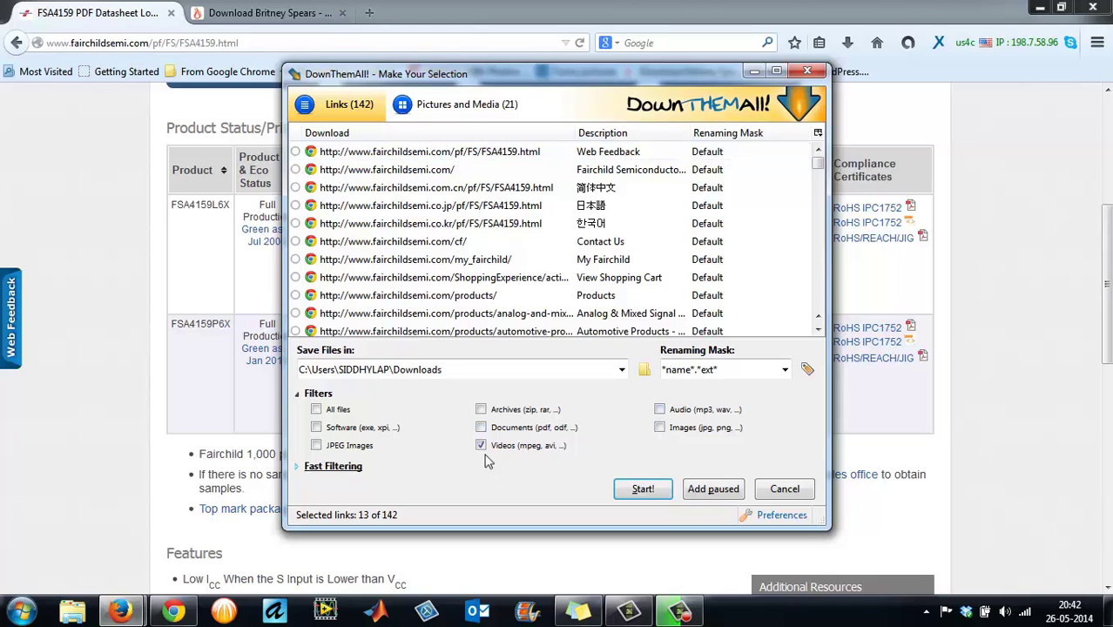
{"action": "left_click", "coordinate": [433, 104]}
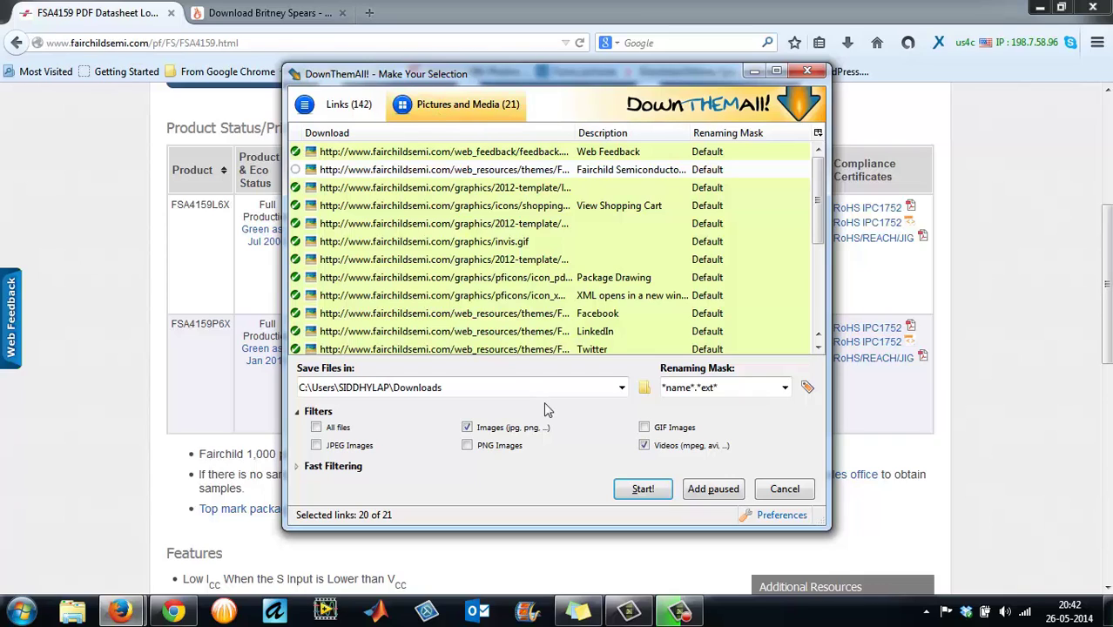
{"action": "left_click", "coordinate": [467, 428]}
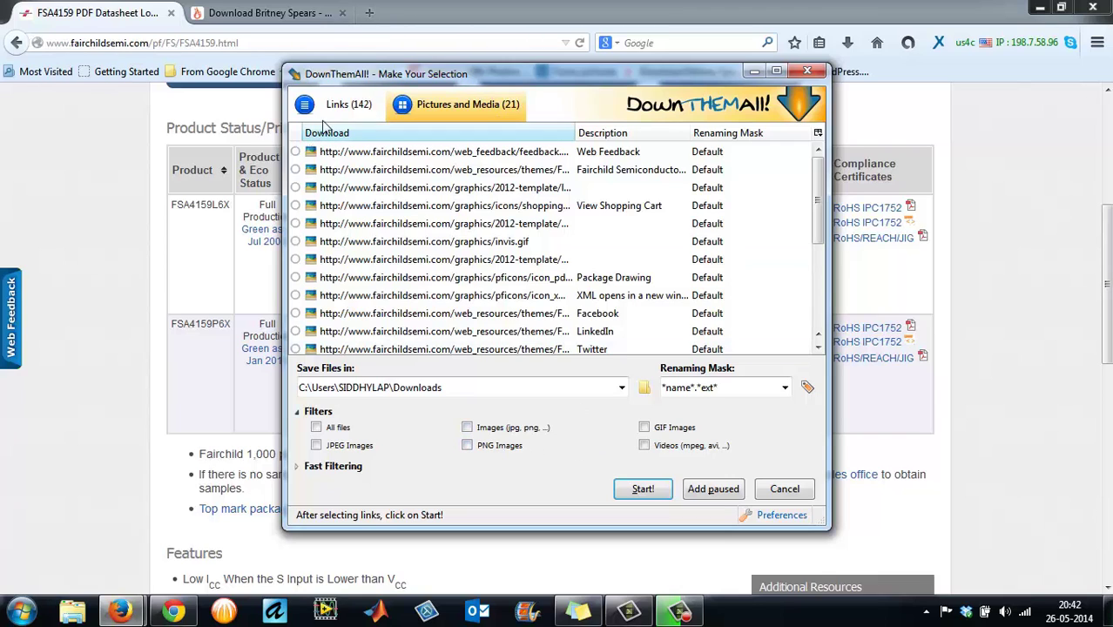
{"action": "left_click", "coordinate": [344, 105]}
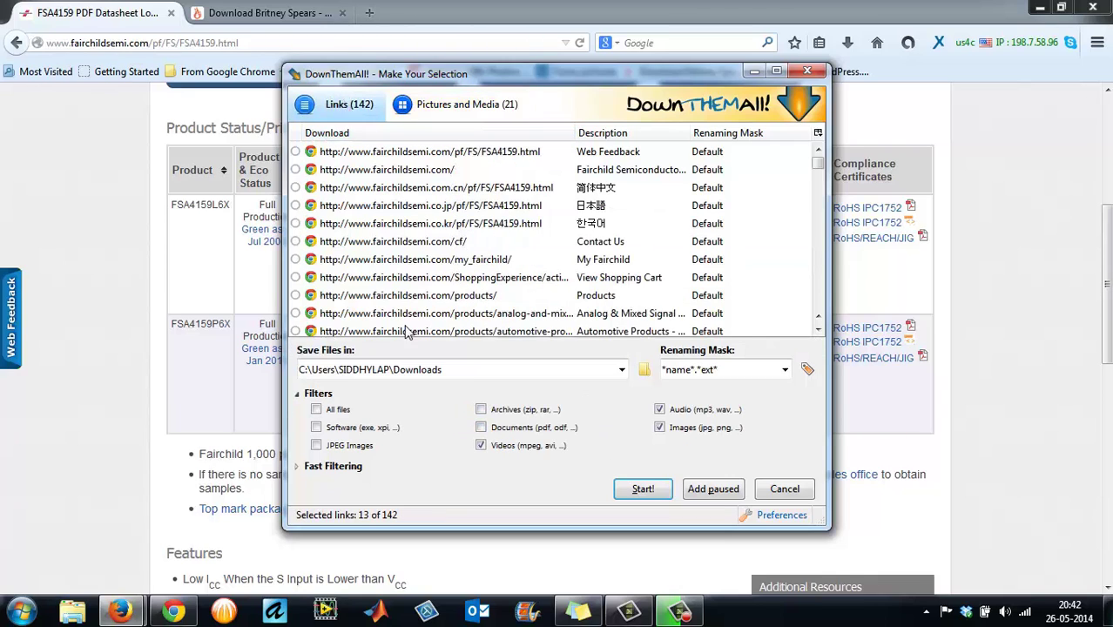
{"action": "left_click", "coordinate": [481, 445]}
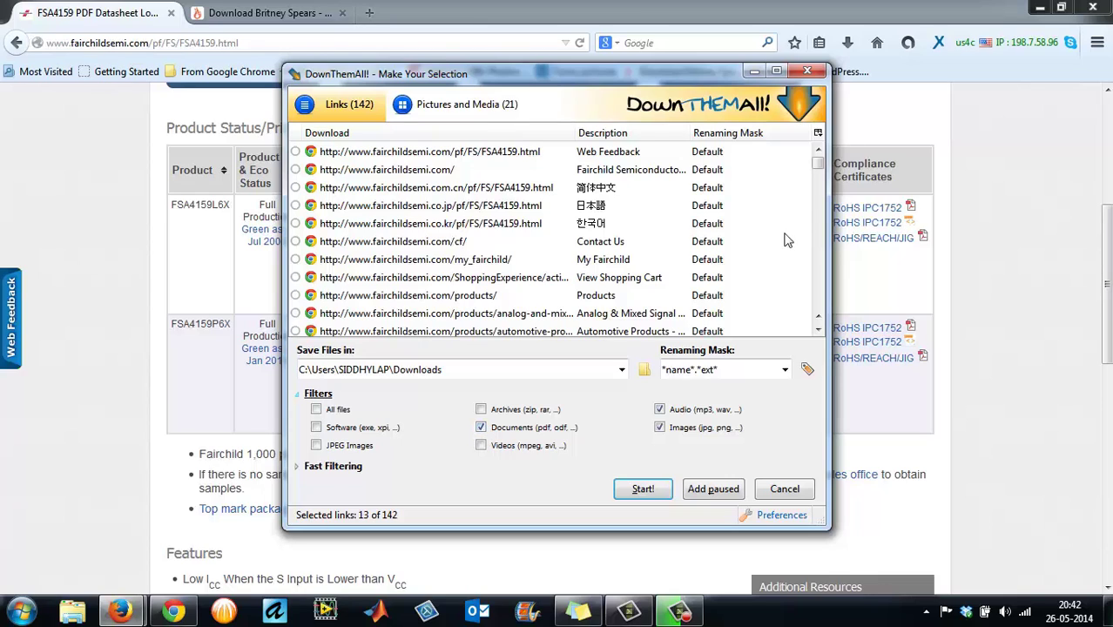
{"action": "left_click_drag", "start_coordinate": [819, 166], "coordinate": [823, 275]}
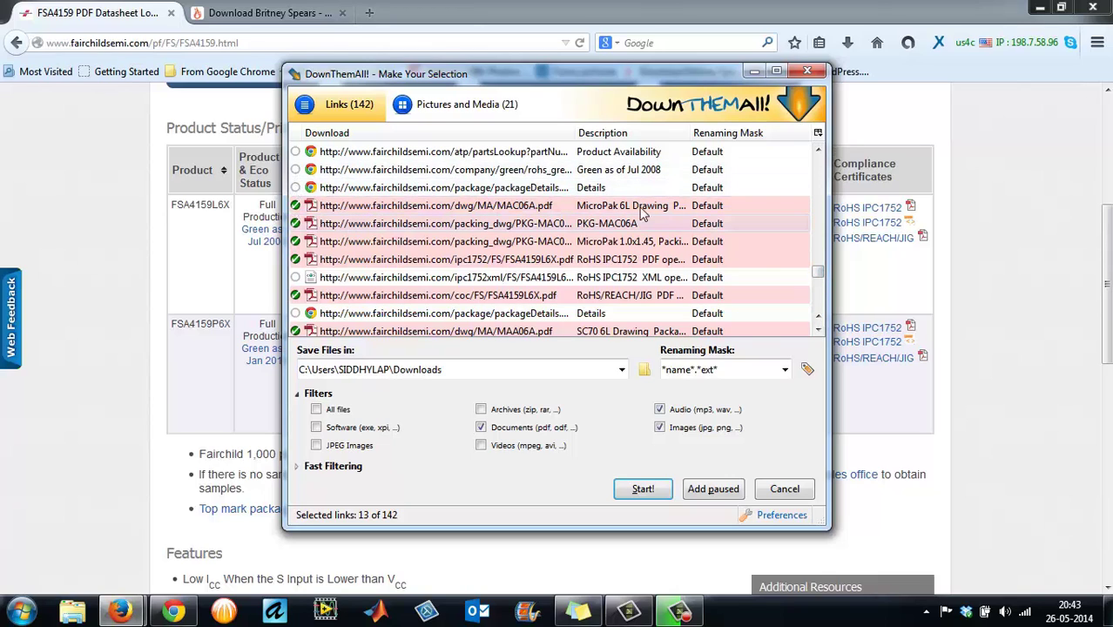
{"action": "mouse_move", "coordinate": [819, 274]}
{"action": "left_mouse_down"}
{"action": "mouse_move", "coordinate": [820, 287]}
{"action": "mouse_move", "coordinate": [824, 265]}
{"action": "left_mouse_up"}
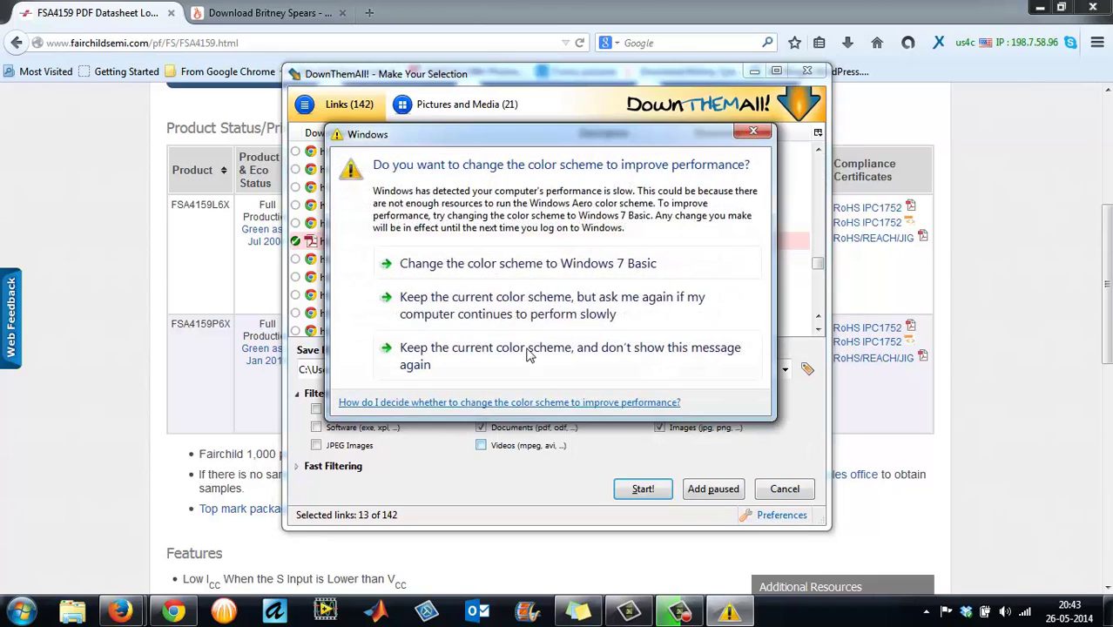
{"action": "left_click", "coordinate": [531, 314]}
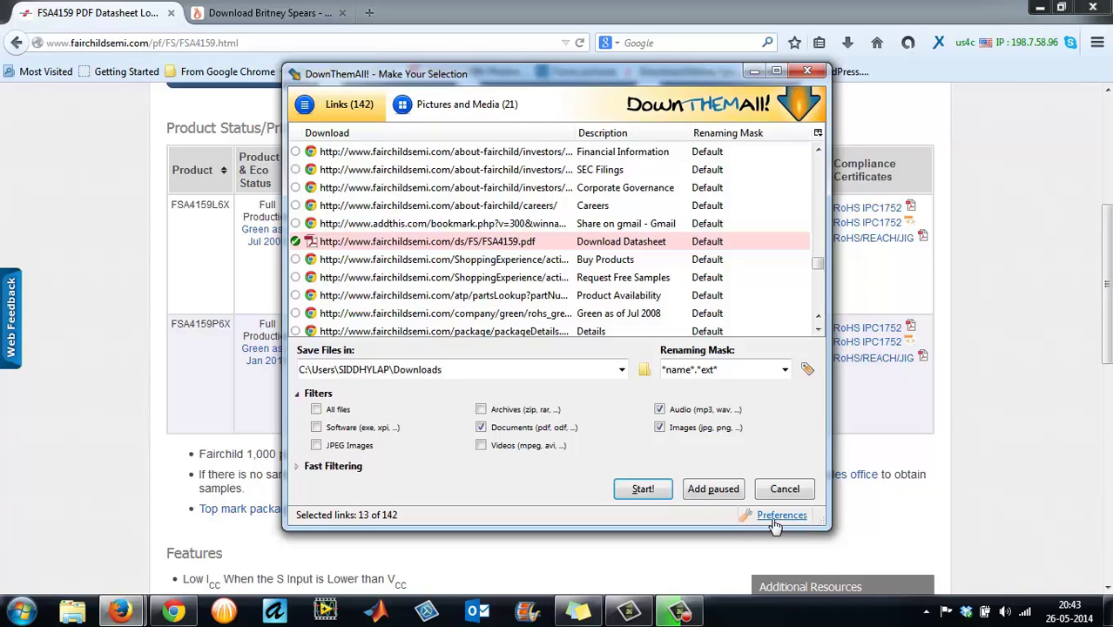
- Open DownThemAll! Preferences and look through its Interface, Network and Privacy settings
{"action": "left_click", "coordinate": [772, 520]}
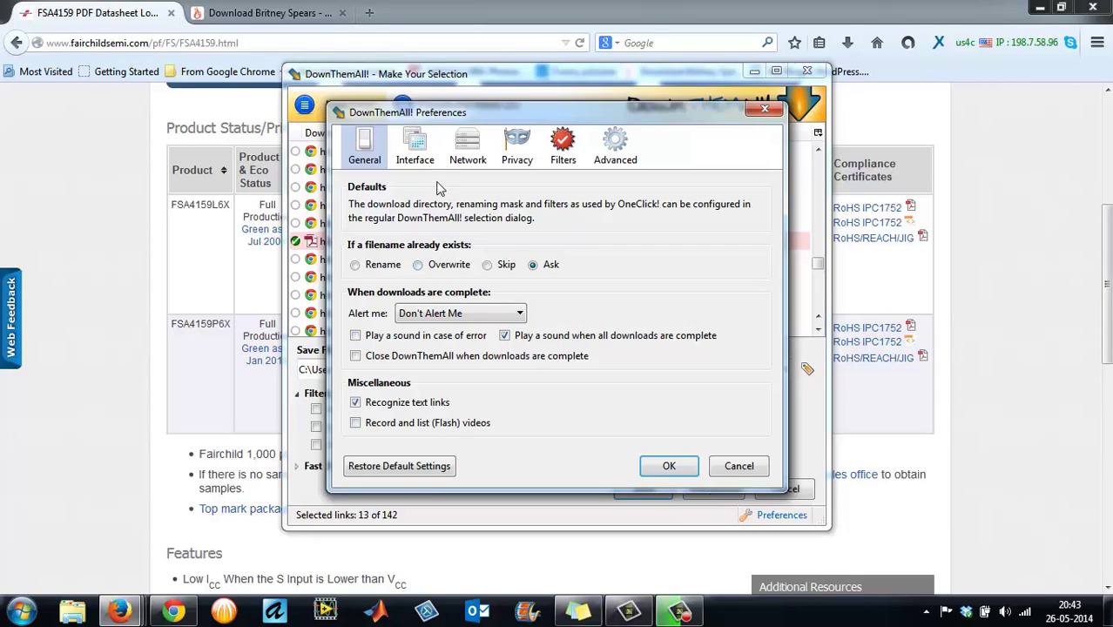
{"action": "left_click", "coordinate": [417, 153]}
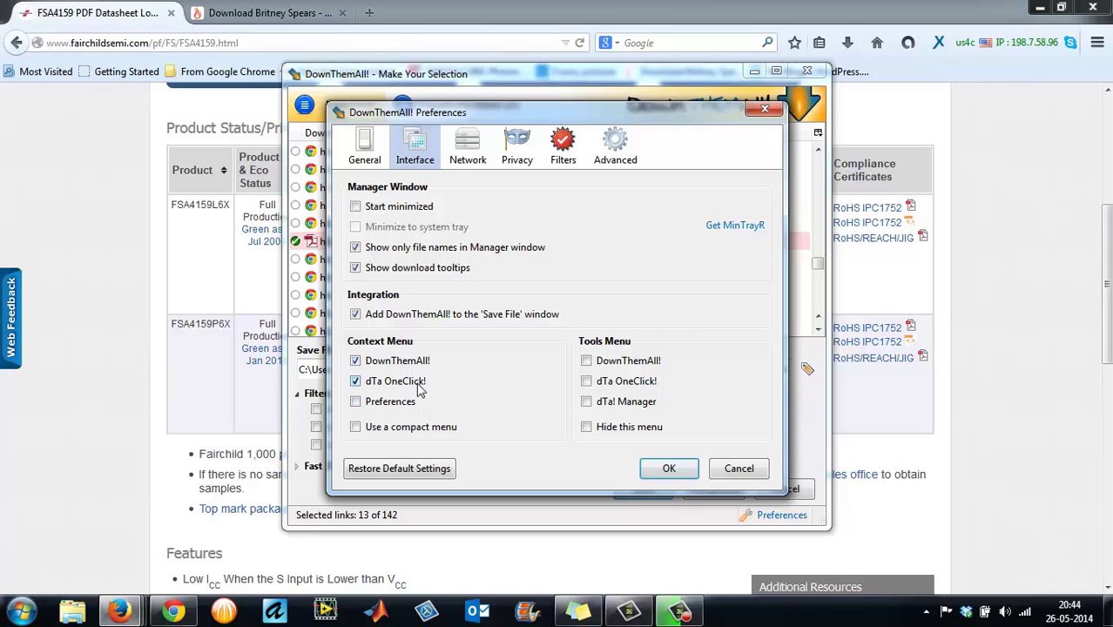
{"action": "left_click", "coordinate": [461, 157]}
{"action": "left_click", "coordinate": [518, 149]}
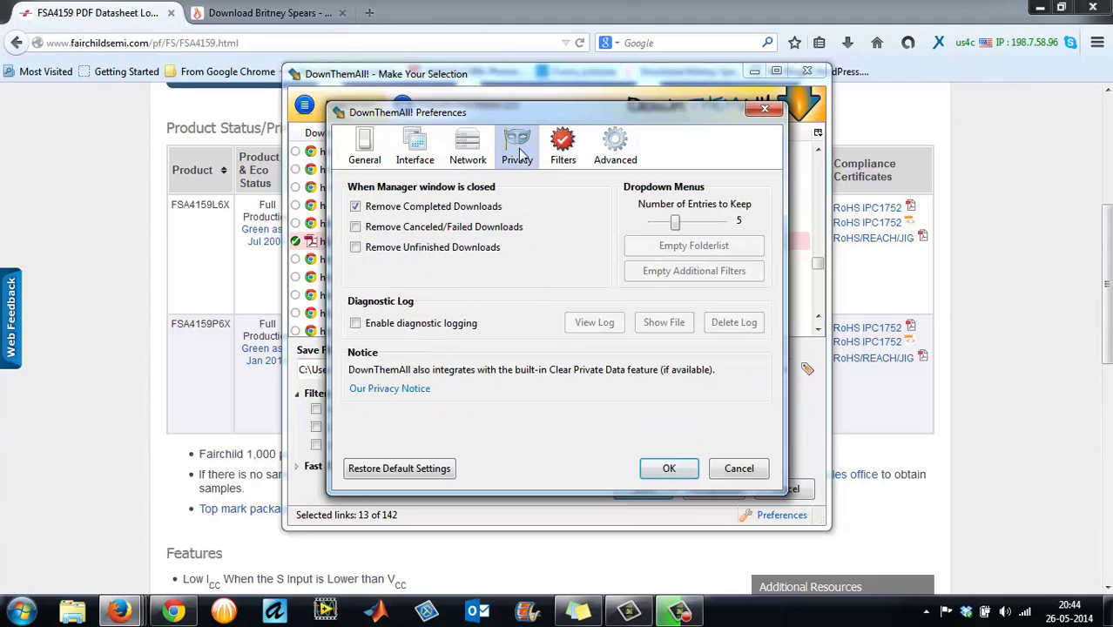
{"action": "left_click", "coordinate": [460, 154]}
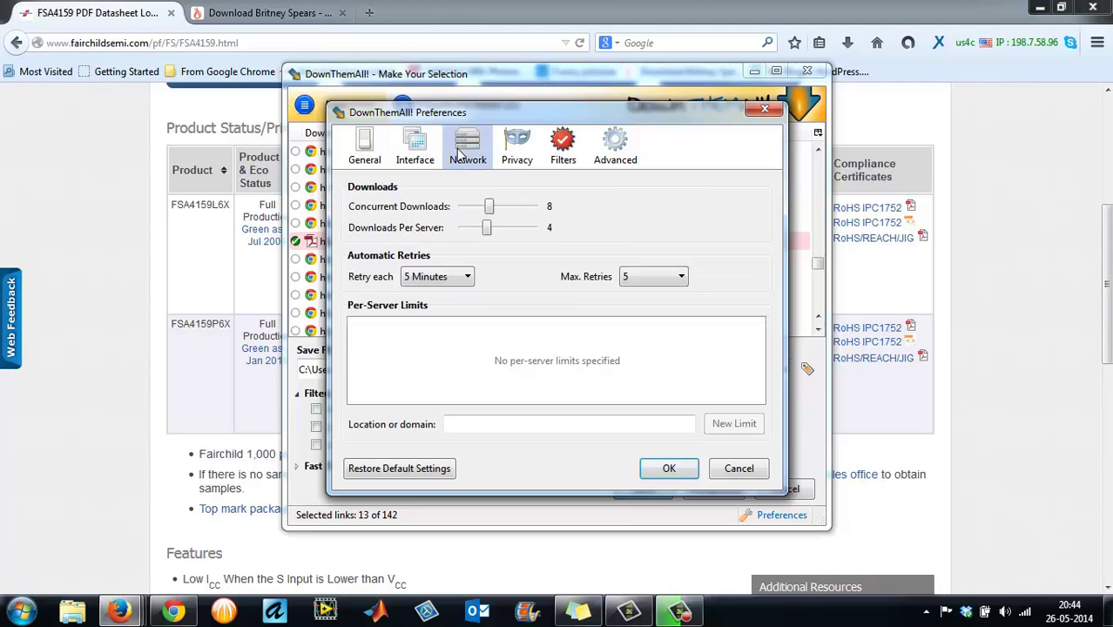
{"action": "left_click", "coordinate": [506, 148]}
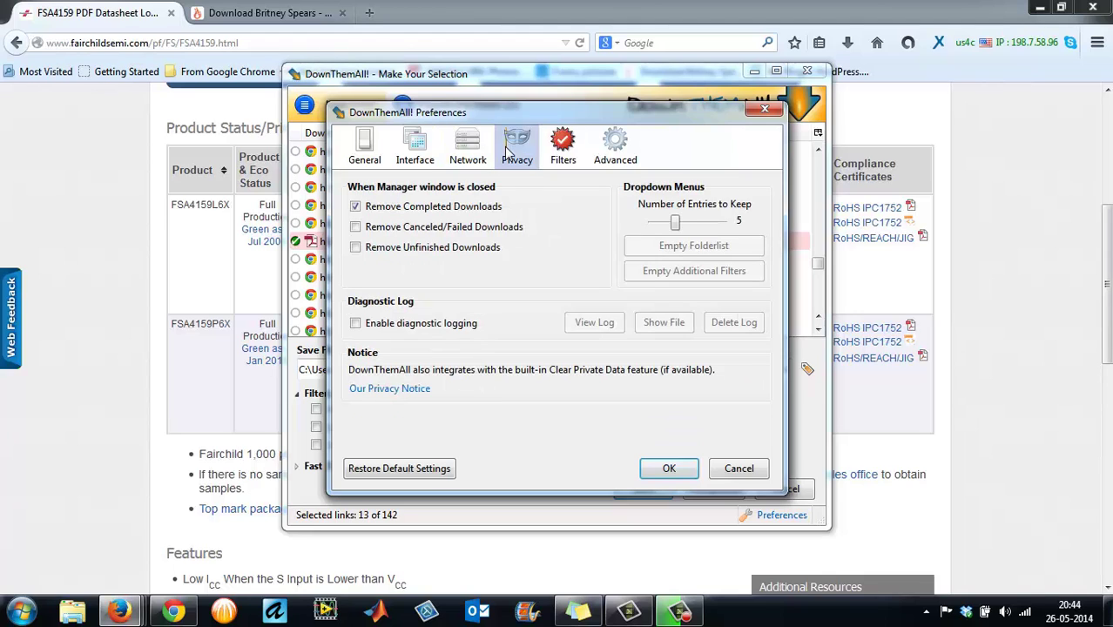
- Show the Filters tab and scroll through its file-type and extension pattern definitions
{"action": "left_click", "coordinate": [552, 151]}
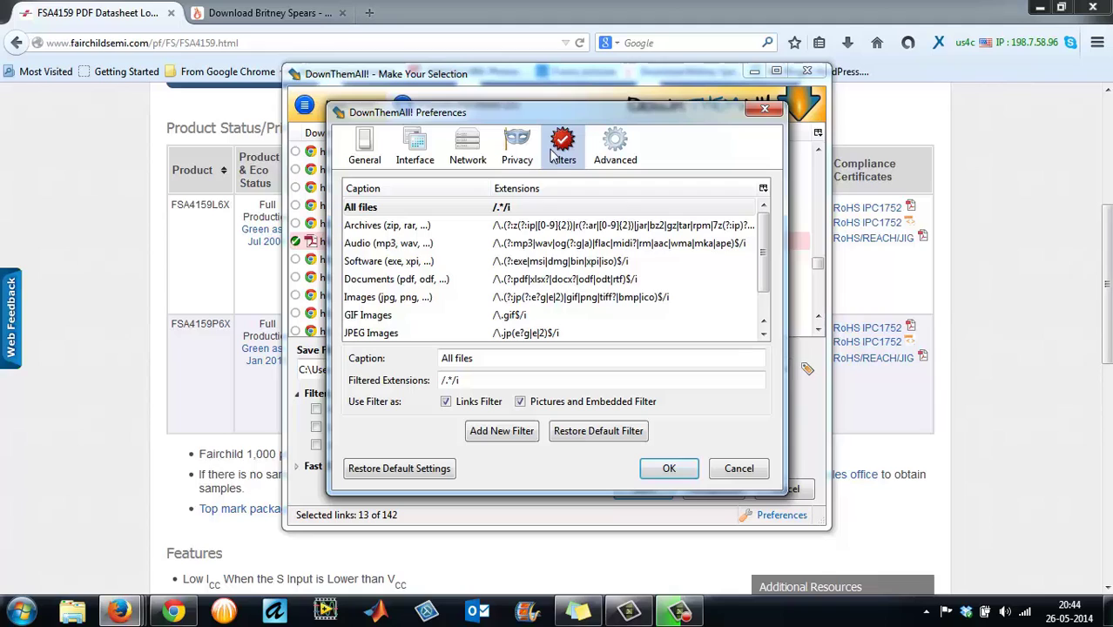
{"action": "left_click", "coordinate": [763, 244]}
{"action": "scroll", "coordinate": [763, 244], "scroll_direction": "down", "scroll_amount": 1}
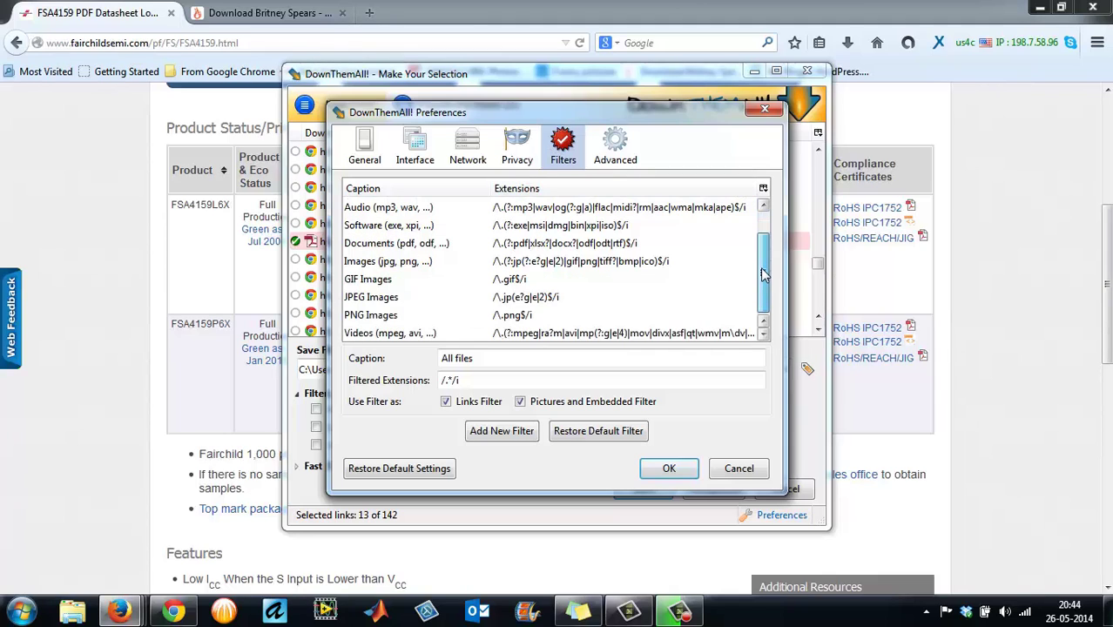
{"action": "left_click_drag", "start_coordinate": [763, 288], "coordinate": [764, 271]}
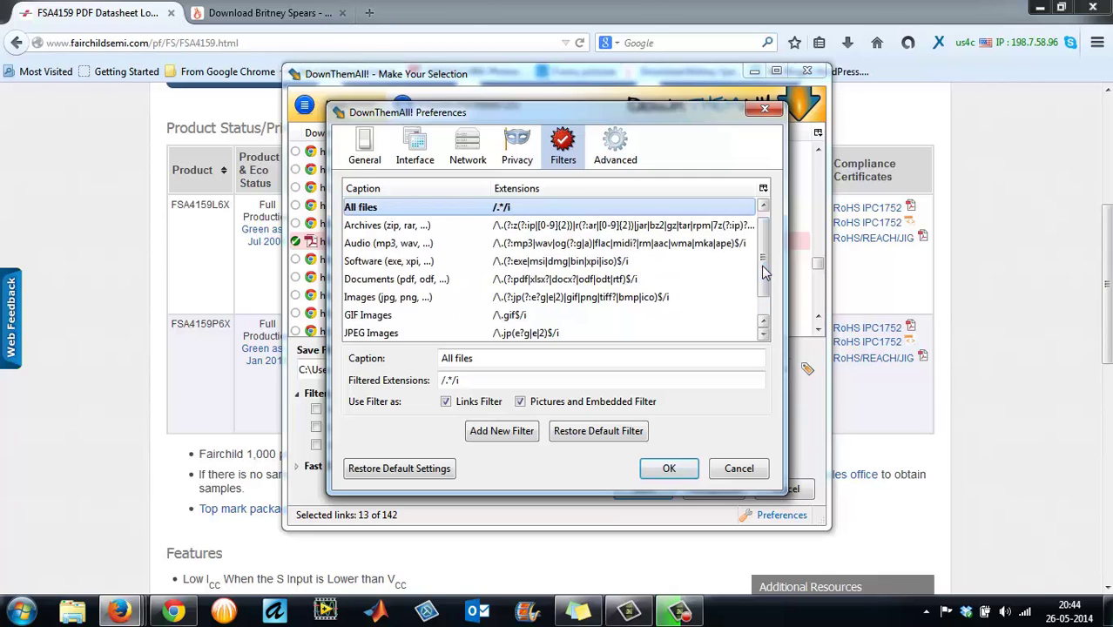
- Add a new file-type filter, then delete it again
{"action": "left_click", "coordinate": [501, 433]}
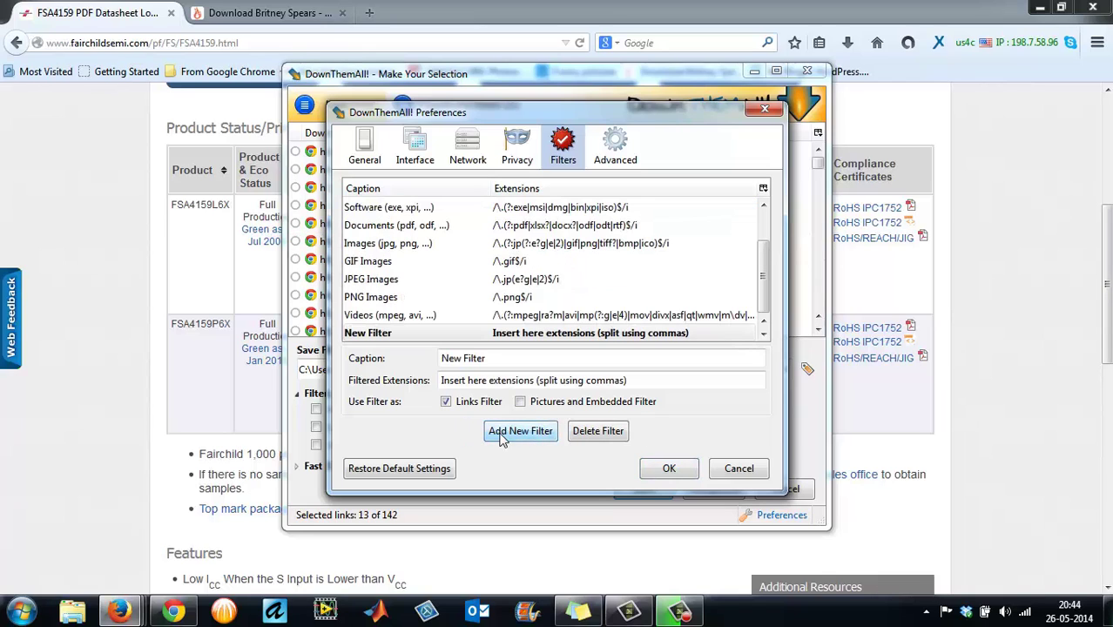
{"action": "left_click", "coordinate": [597, 433]}
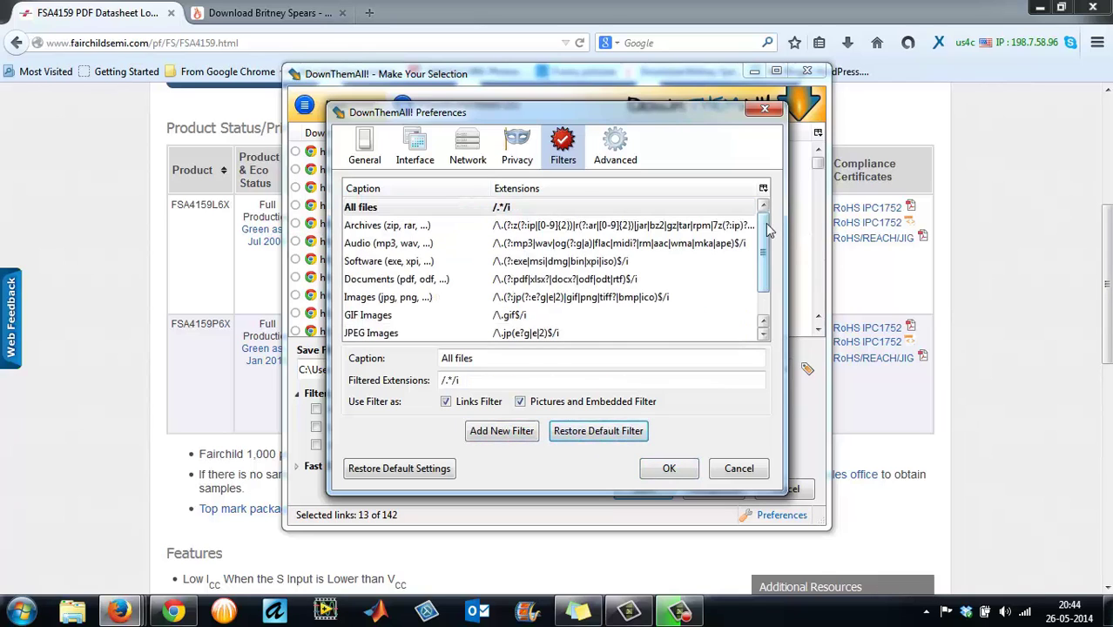
{"action": "scroll", "coordinate": [765, 228], "scroll_direction": "down", "scroll_amount": 1}
{"action": "scroll", "coordinate": [766, 217], "scroll_direction": "up", "scroll_amount": 1}
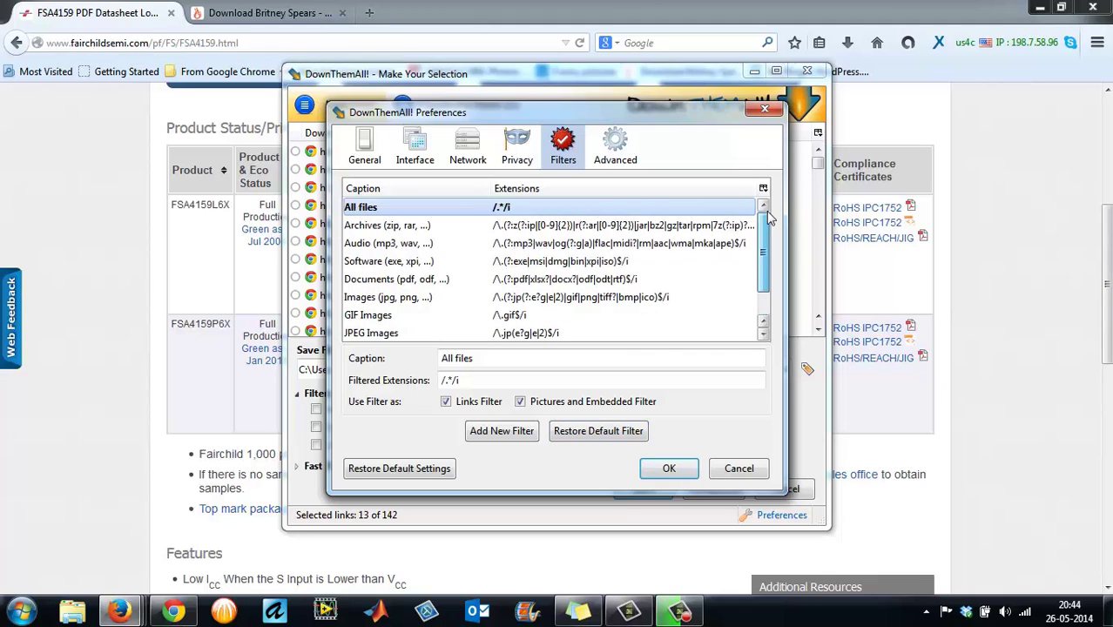
- Browse the Advanced, Interface, General, Network, Privacy and Filters preference tabs without changing anything
{"action": "left_click", "coordinate": [616, 145]}
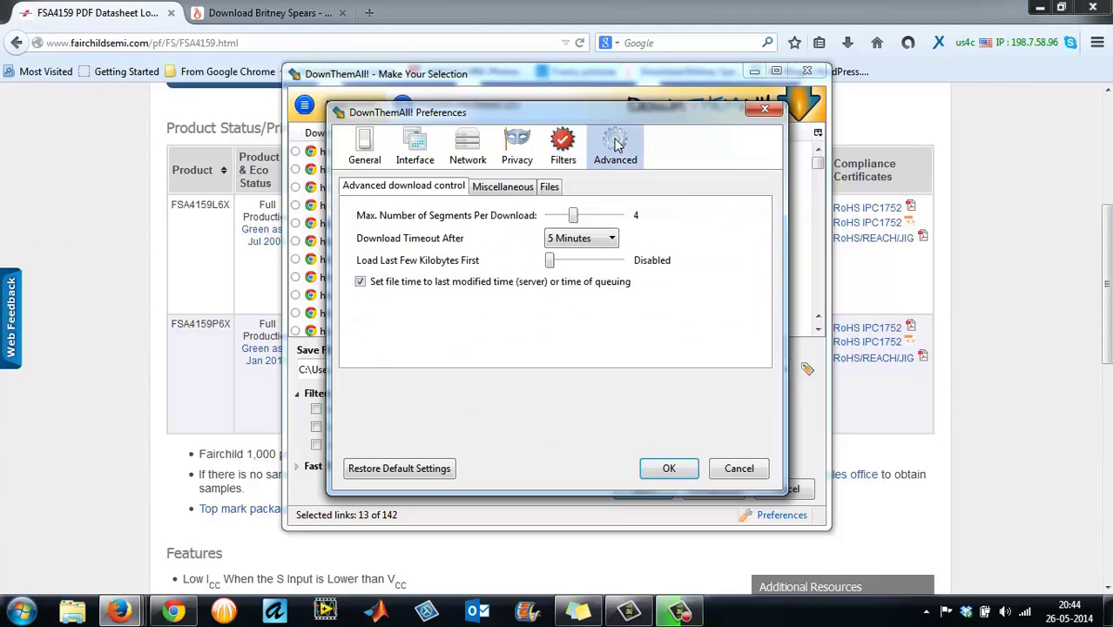
{"action": "left_click", "coordinate": [510, 186]}
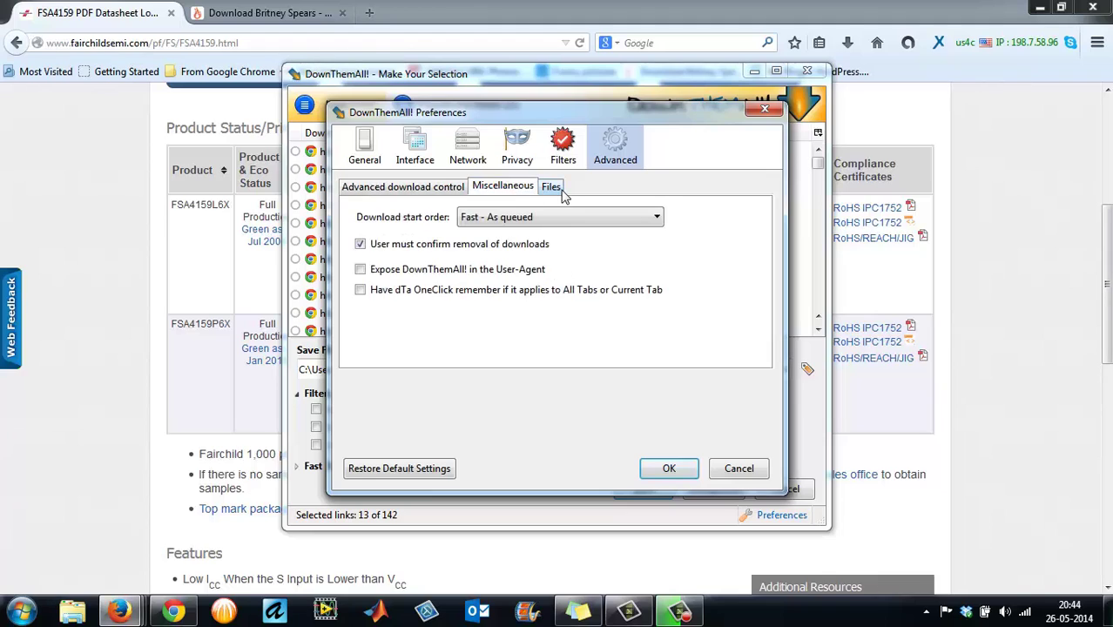
{"action": "left_click", "coordinate": [558, 190]}
{"action": "left_click", "coordinate": [413, 148]}
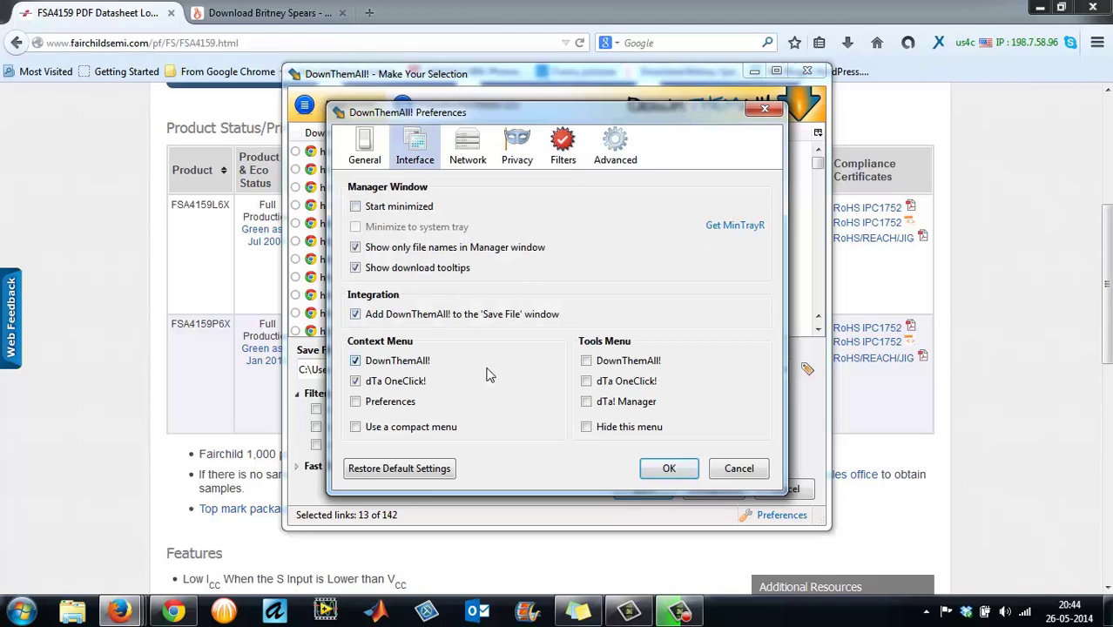
{"action": "left_click", "coordinate": [365, 145]}
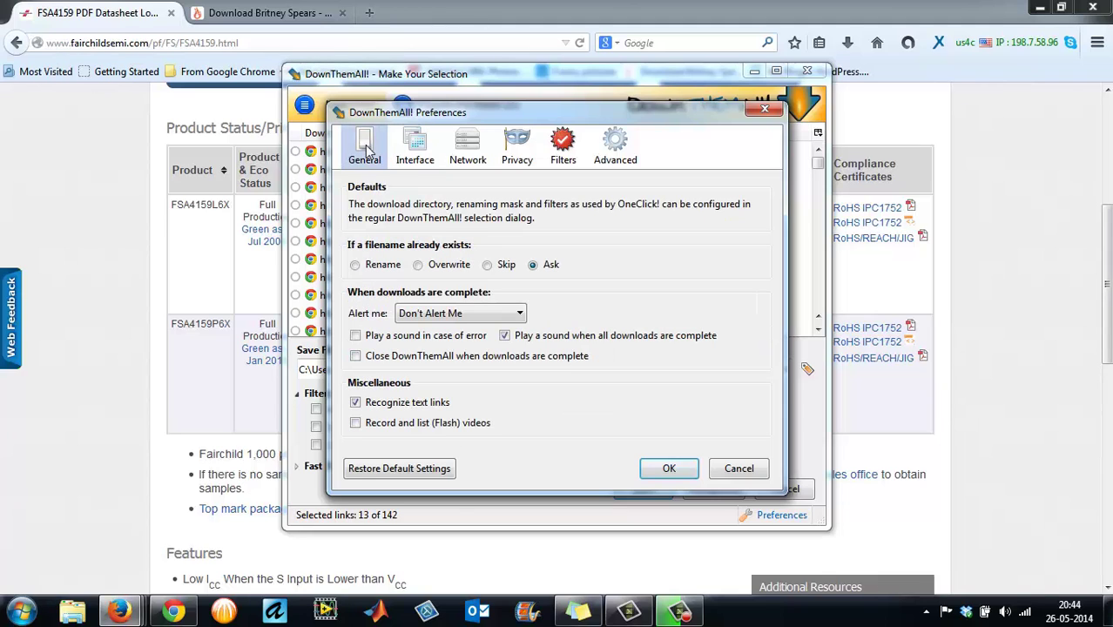
{"action": "left_click", "coordinate": [425, 150]}
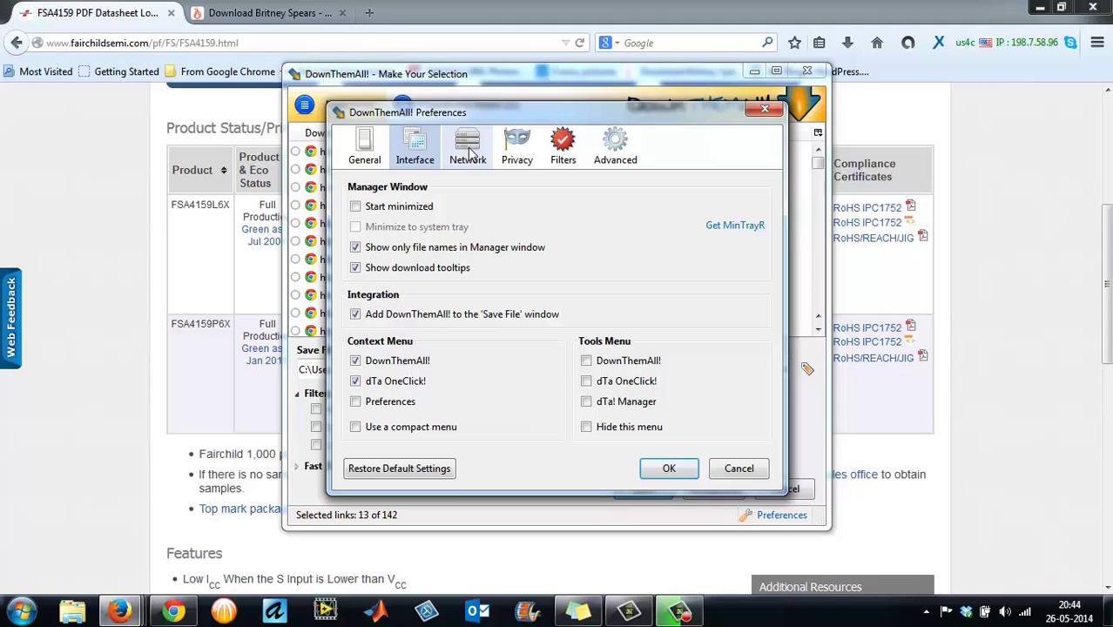
{"action": "left_click", "coordinate": [470, 152]}
{"action": "left_click", "coordinate": [526, 153]}
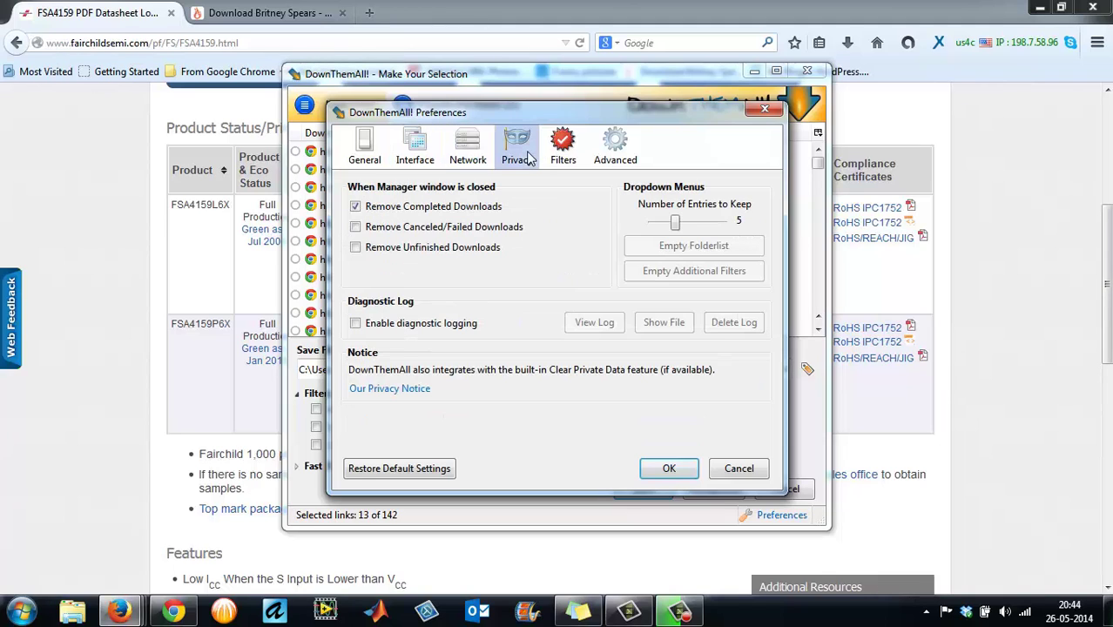
{"action": "left_click", "coordinate": [470, 150]}
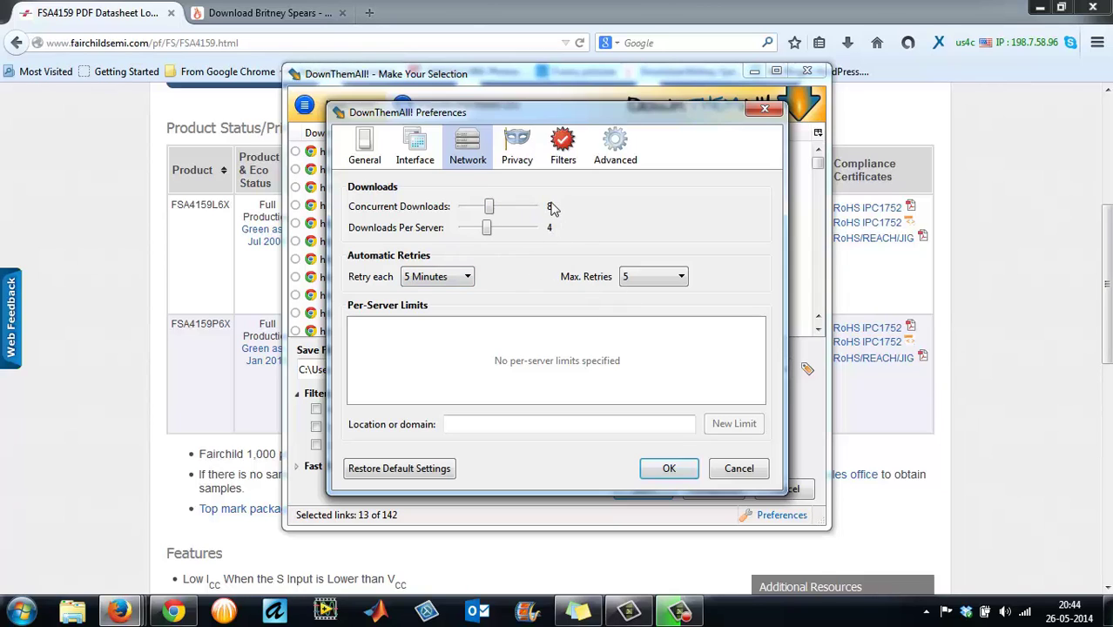
{"action": "left_click", "coordinate": [571, 153]}
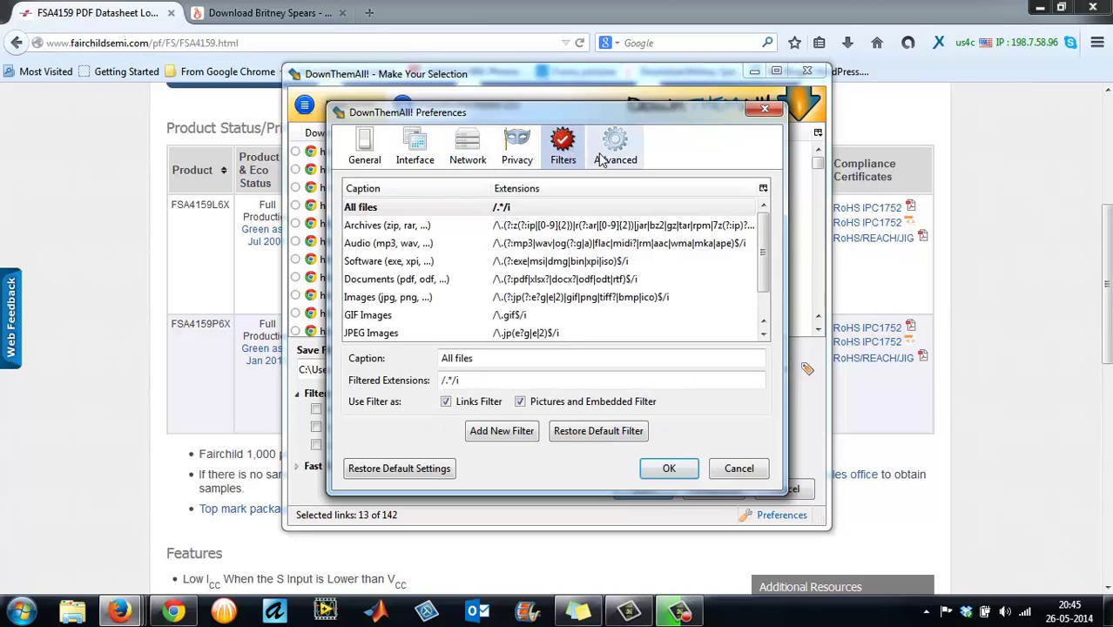
{"action": "left_click", "coordinate": [602, 160]}
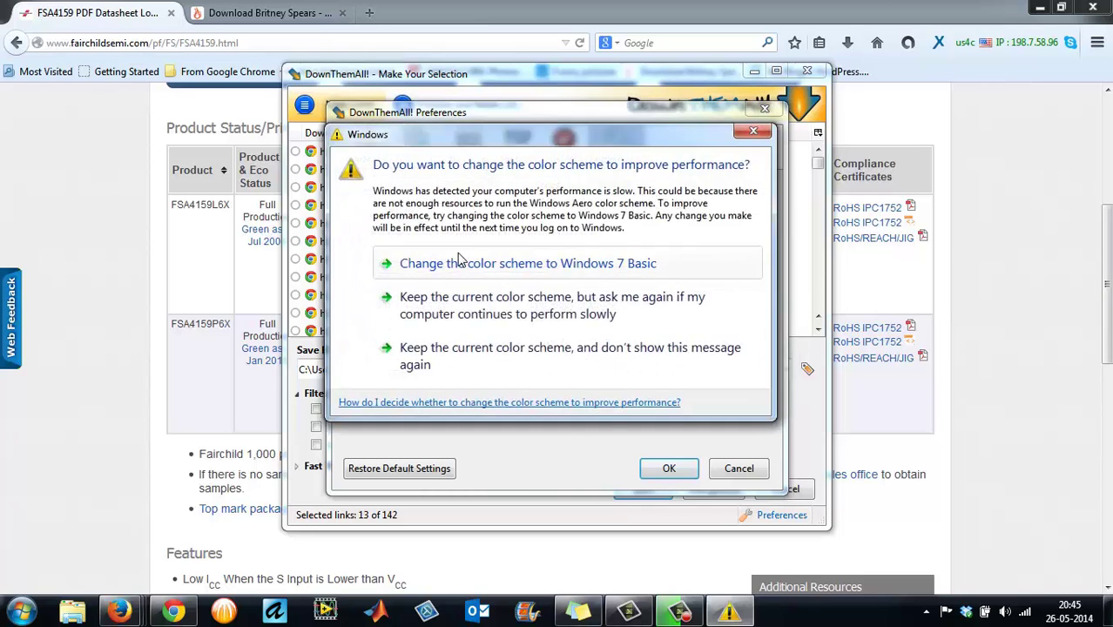
- Dismiss the colour-scheme prompt, cancel Restore Default Settings, and confirm Preferences with OK
{"action": "left_click", "coordinate": [589, 316]}
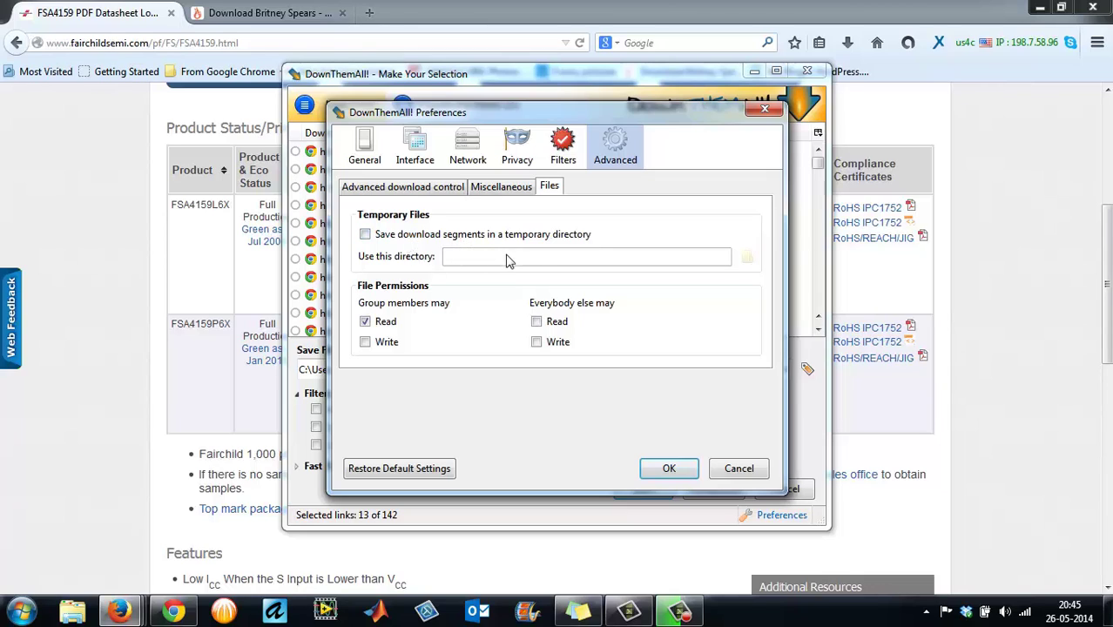
{"action": "left_click", "coordinate": [366, 152]}
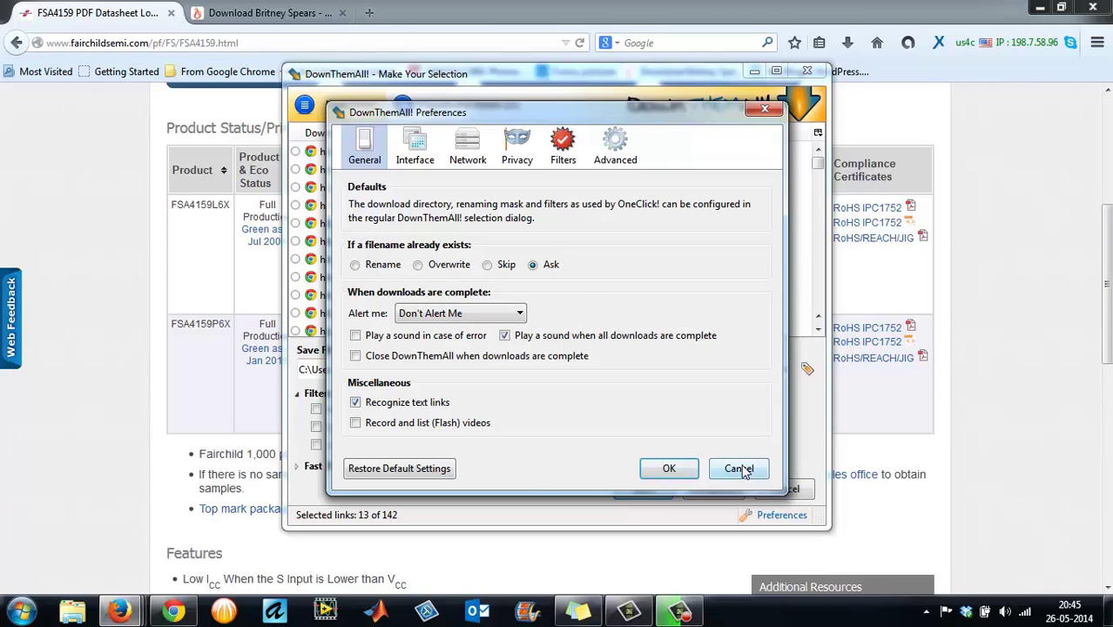
{"action": "left_click", "coordinate": [403, 468]}
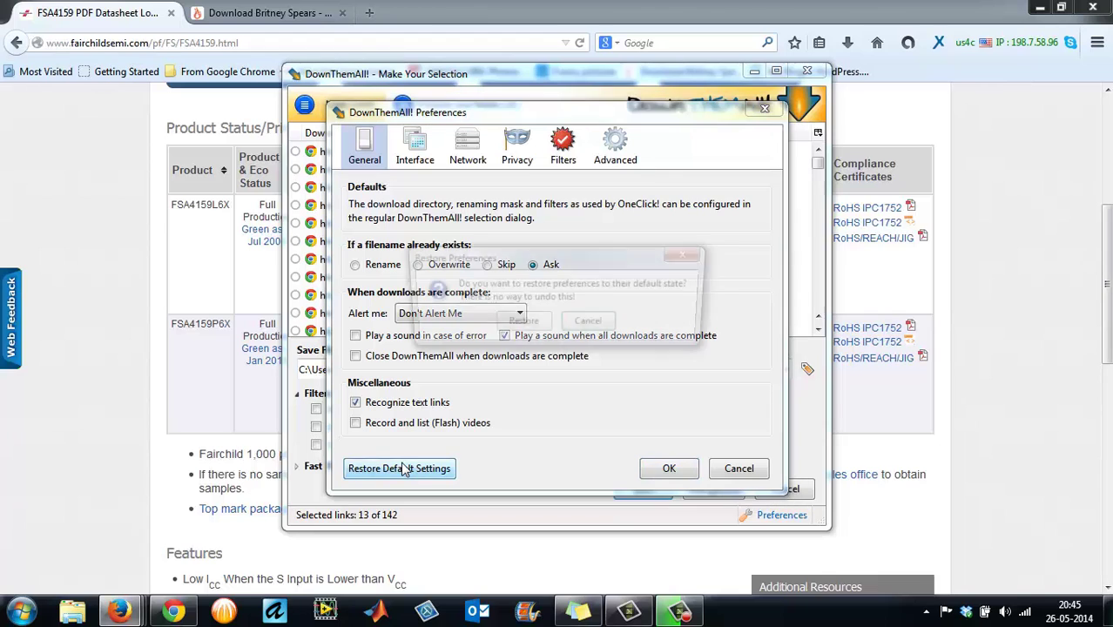
{"action": "left_click", "coordinate": [590, 325]}
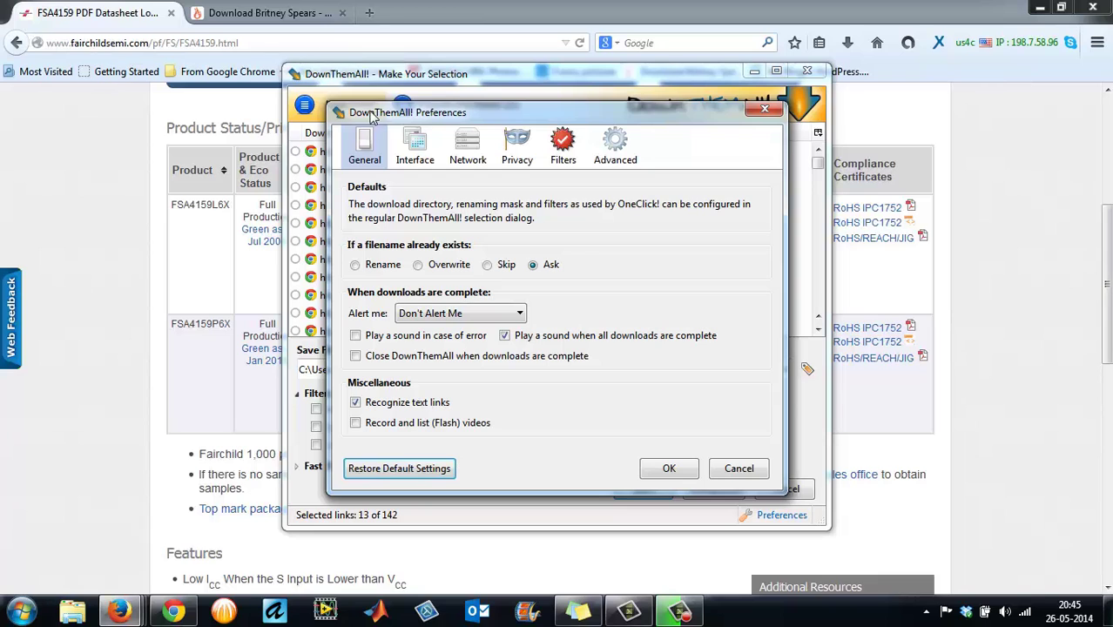
{"action": "left_click", "coordinate": [415, 146]}
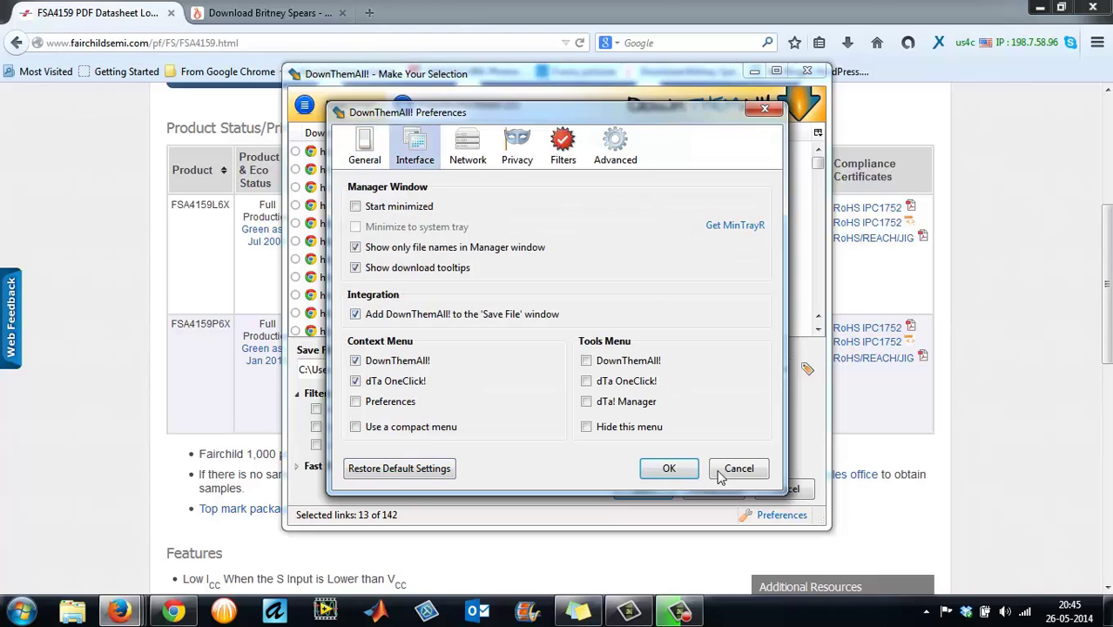
{"action": "left_click", "coordinate": [676, 472]}
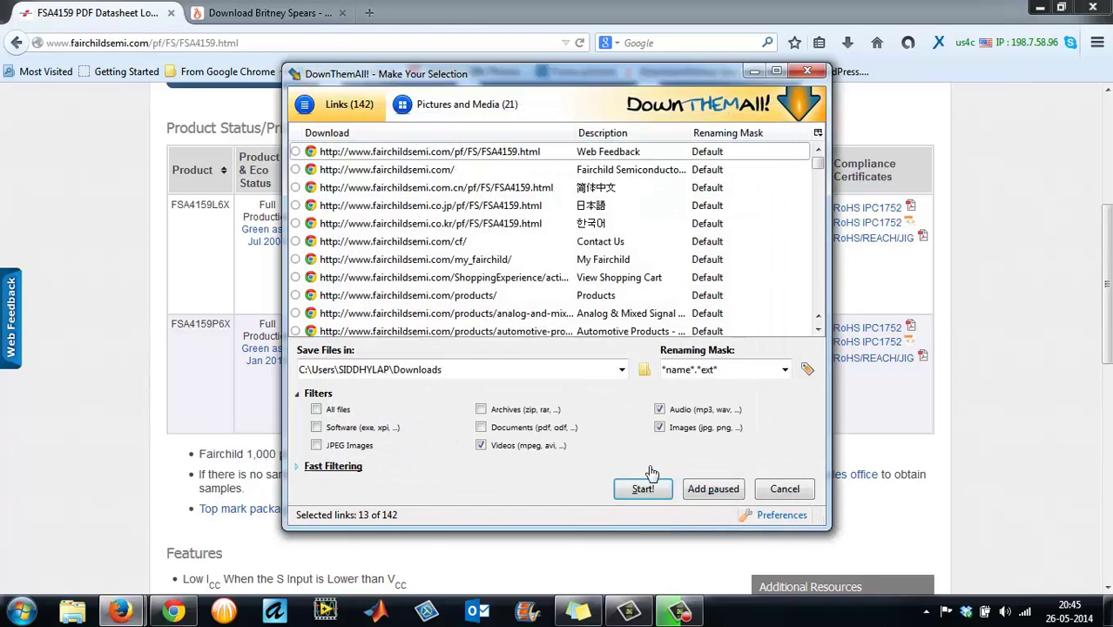
- Tick Documents (pdf, odt), untick Images (jpg, png), and start downloading the 13 PDFs
{"action": "left_click", "coordinate": [526, 432]}
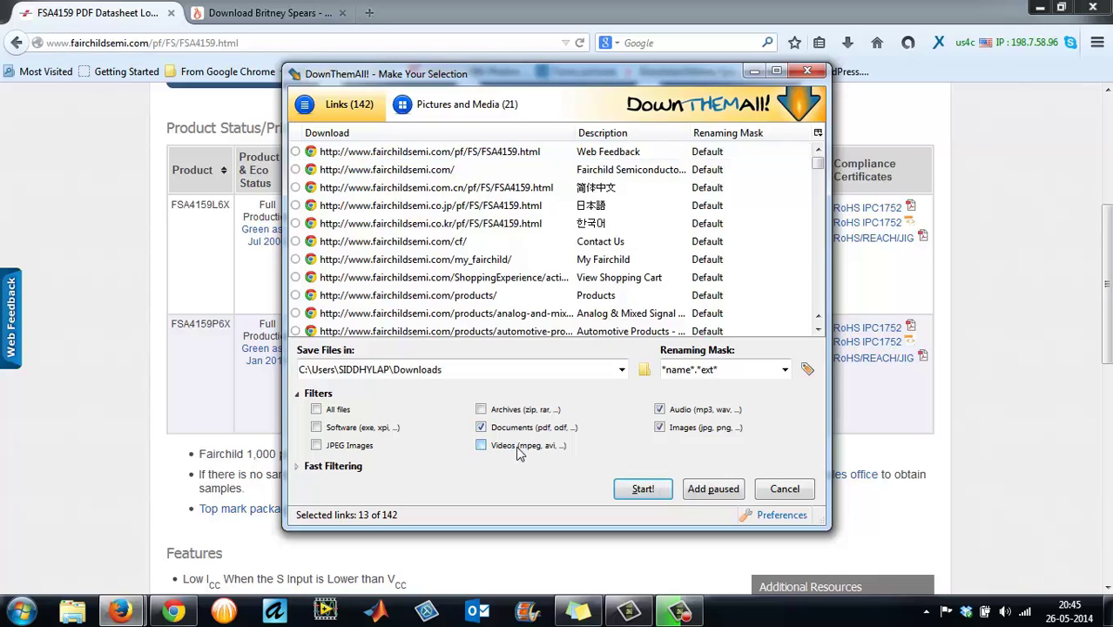
{"action": "left_click_drag", "start_coordinate": [819, 164], "coordinate": [832, 313]}
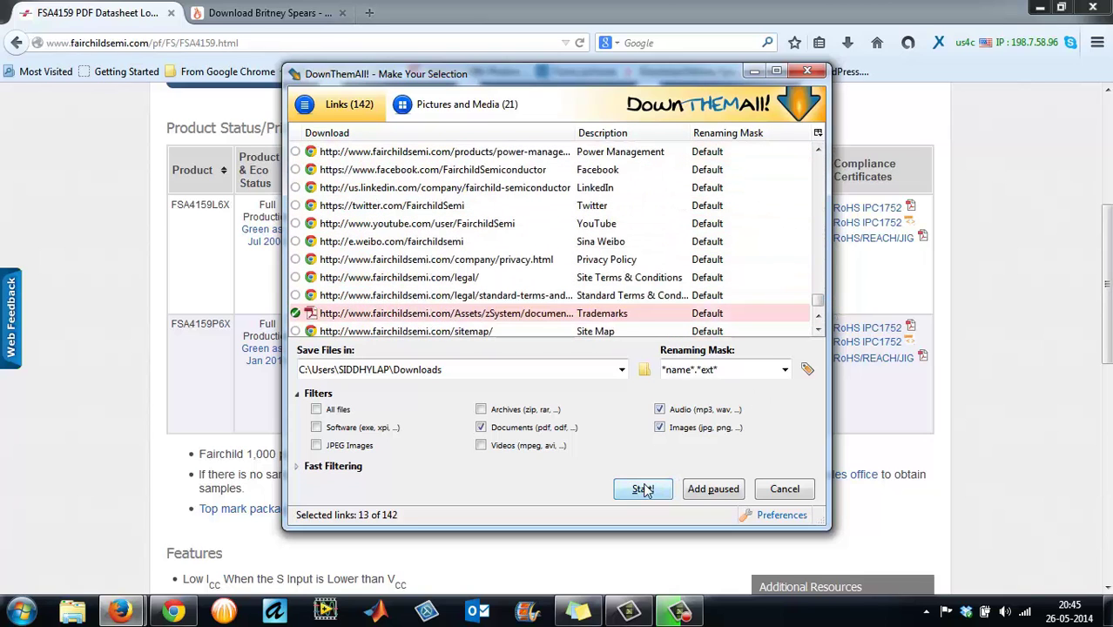
{"action": "left_click", "coordinate": [661, 429]}
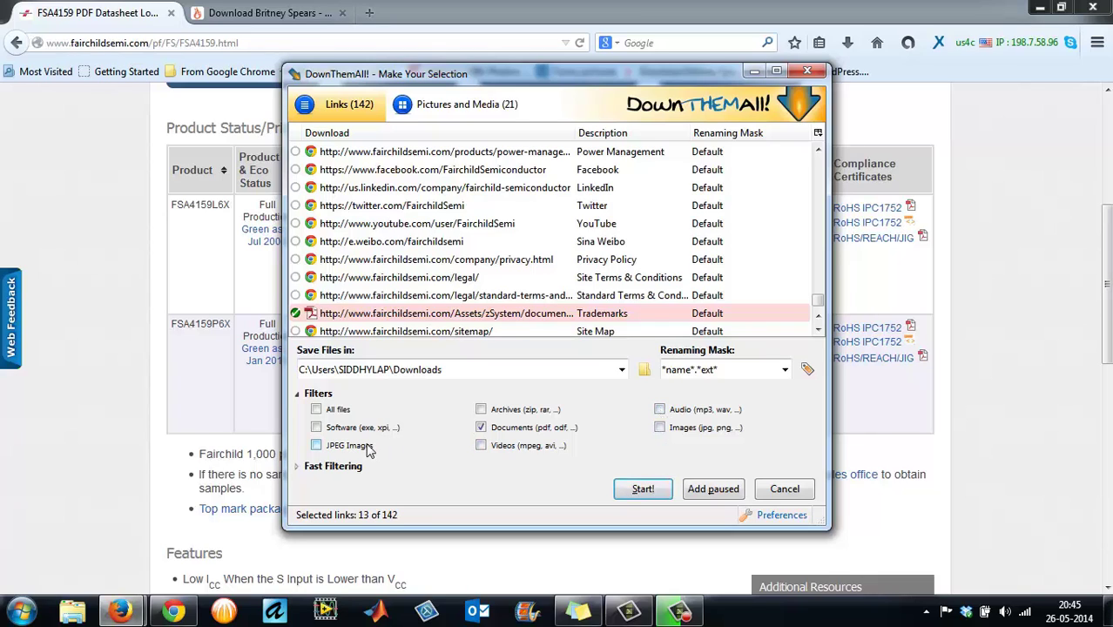
{"action": "left_click", "coordinate": [642, 490]}
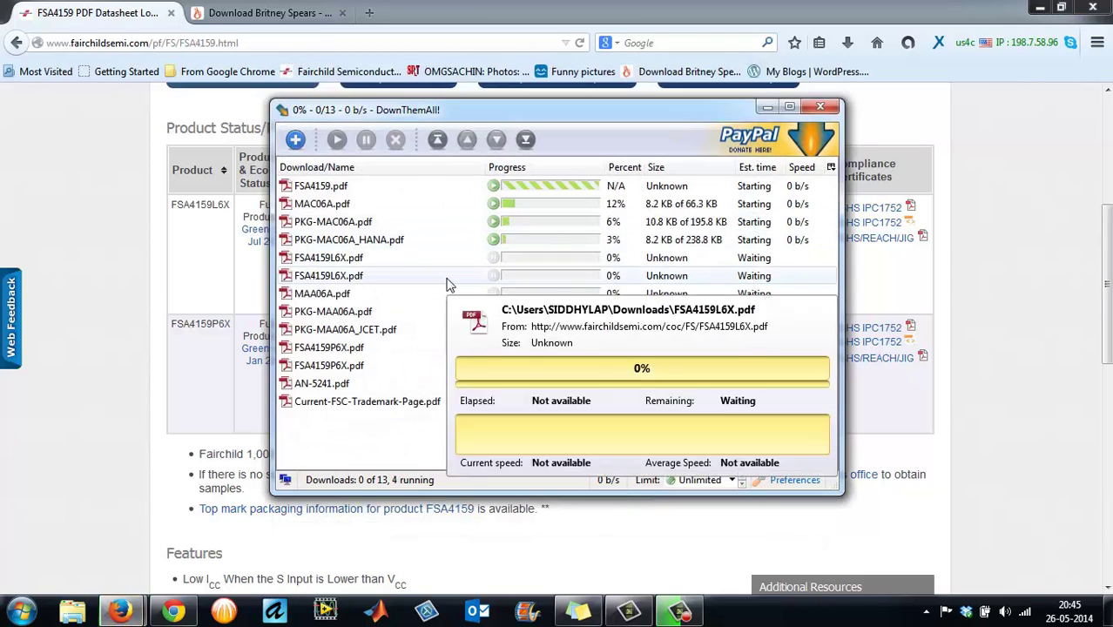
- Keep the download speed limit at Unlimited
{"action": "mouse_move", "coordinate": [547, 233]}
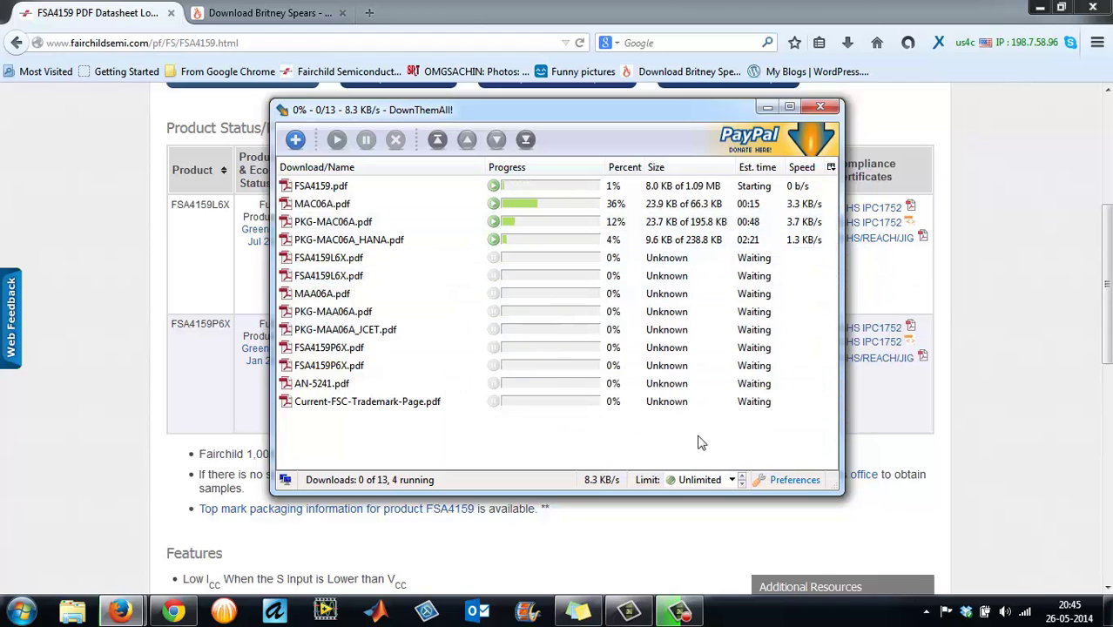
{"action": "left_click", "coordinate": [734, 484]}
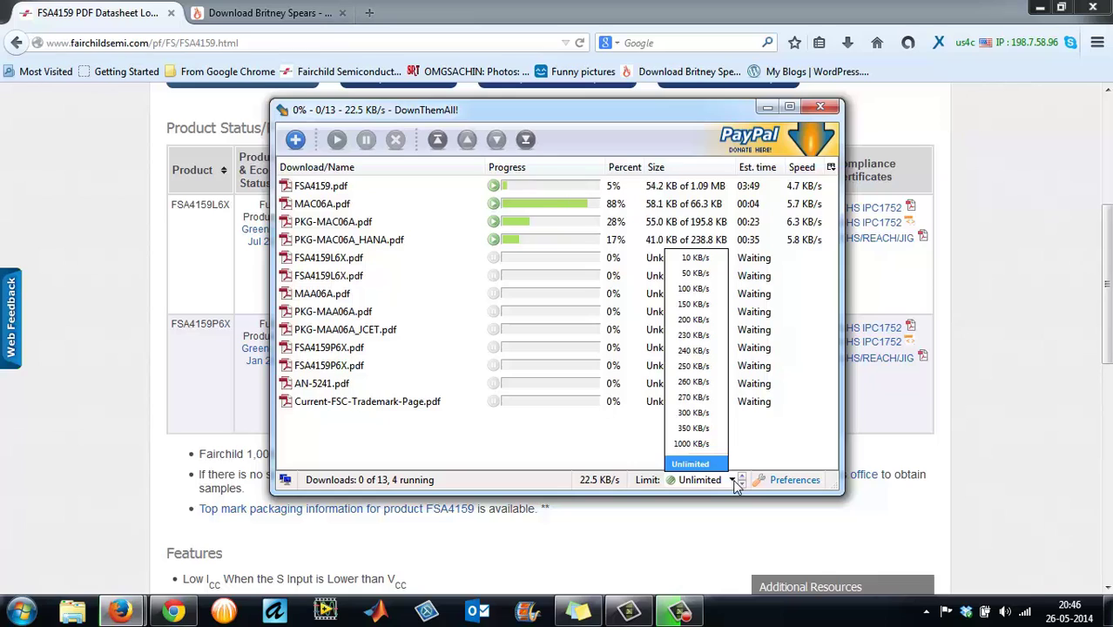
{"action": "left_click", "coordinate": [735, 484]}
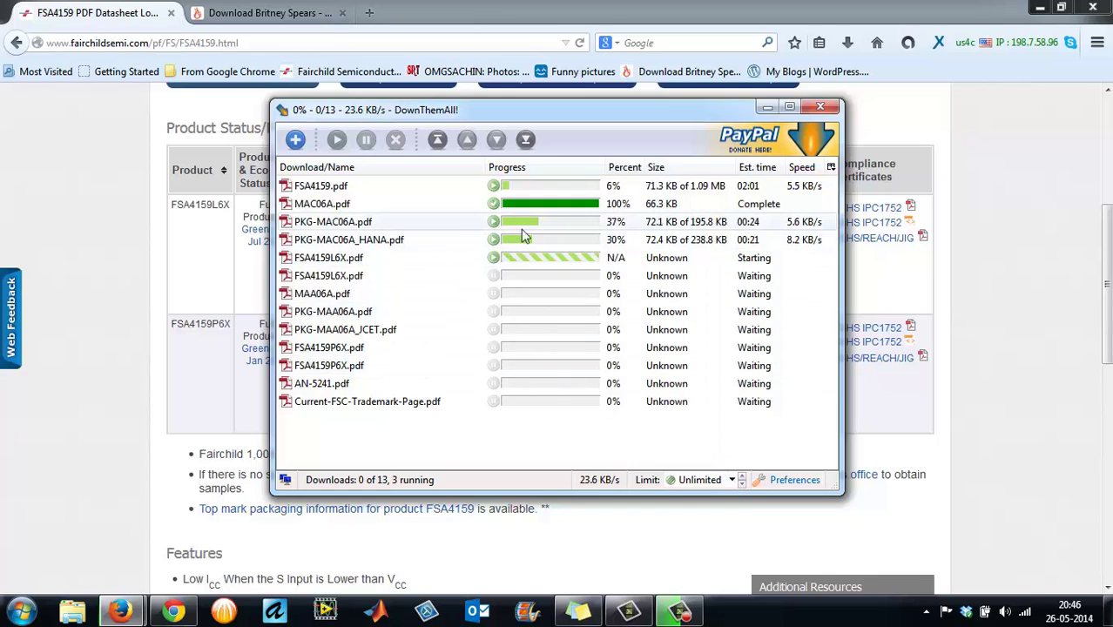
- Select several download rows, then bring up the context menu for MAA06A.pdf
{"action": "left_click", "coordinate": [350, 223]}
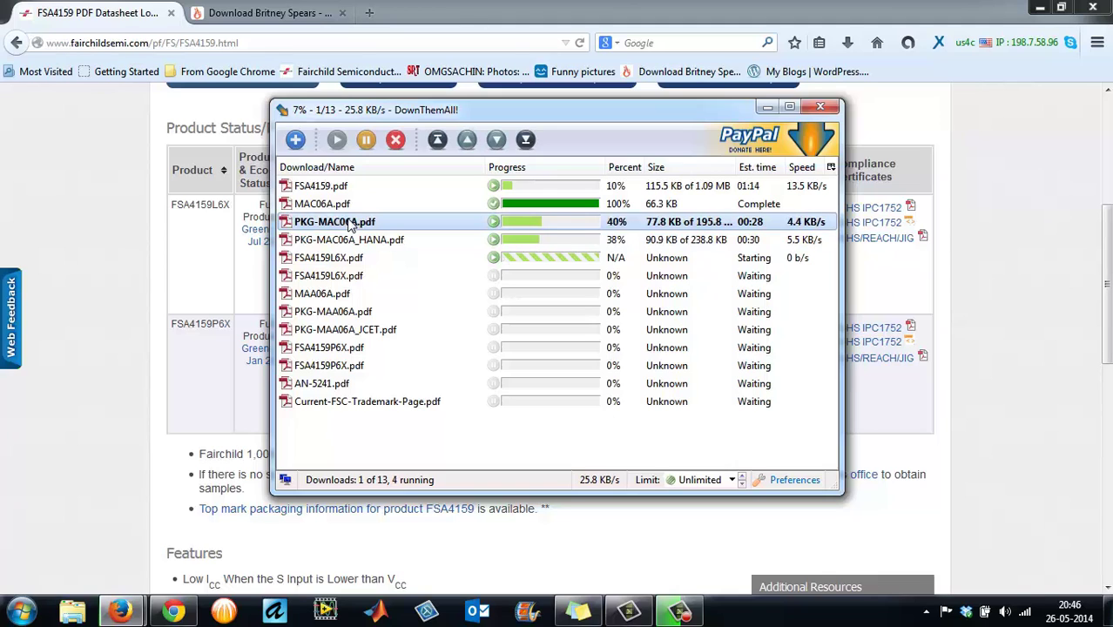
{"action": "left_click", "coordinate": [352, 187]}
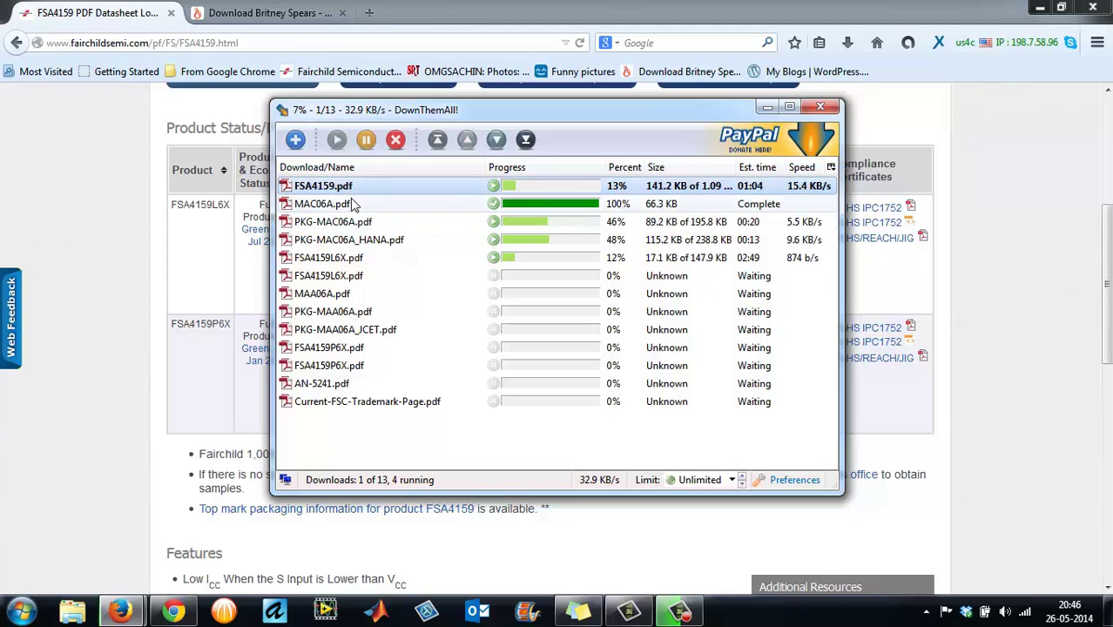
{"action": "left_click", "coordinate": [353, 204]}
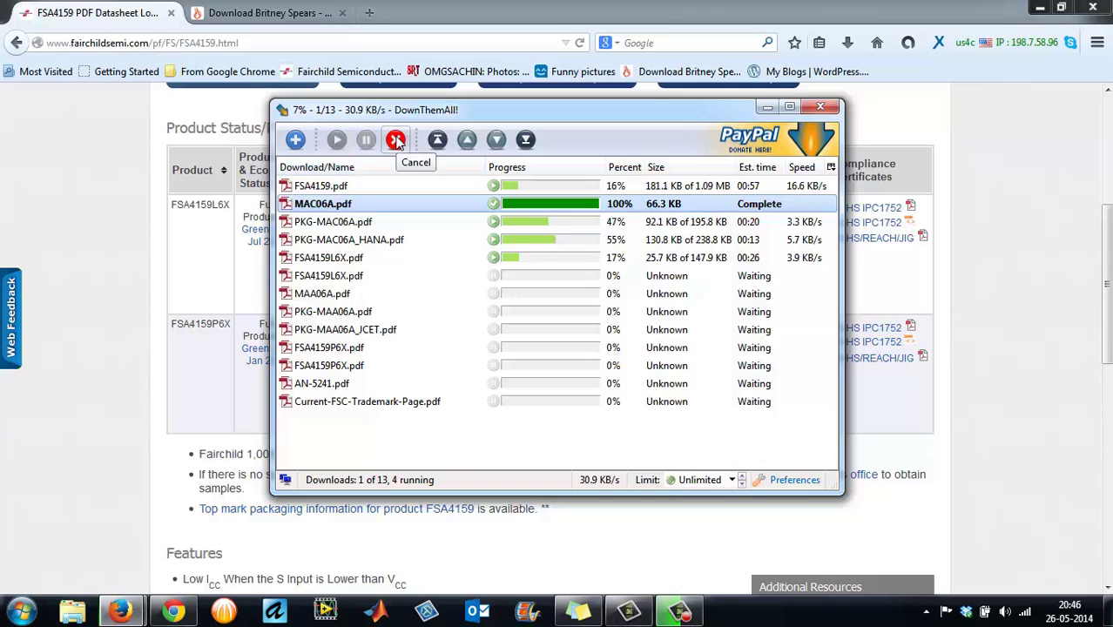
{"action": "left_click", "coordinate": [438, 190]}
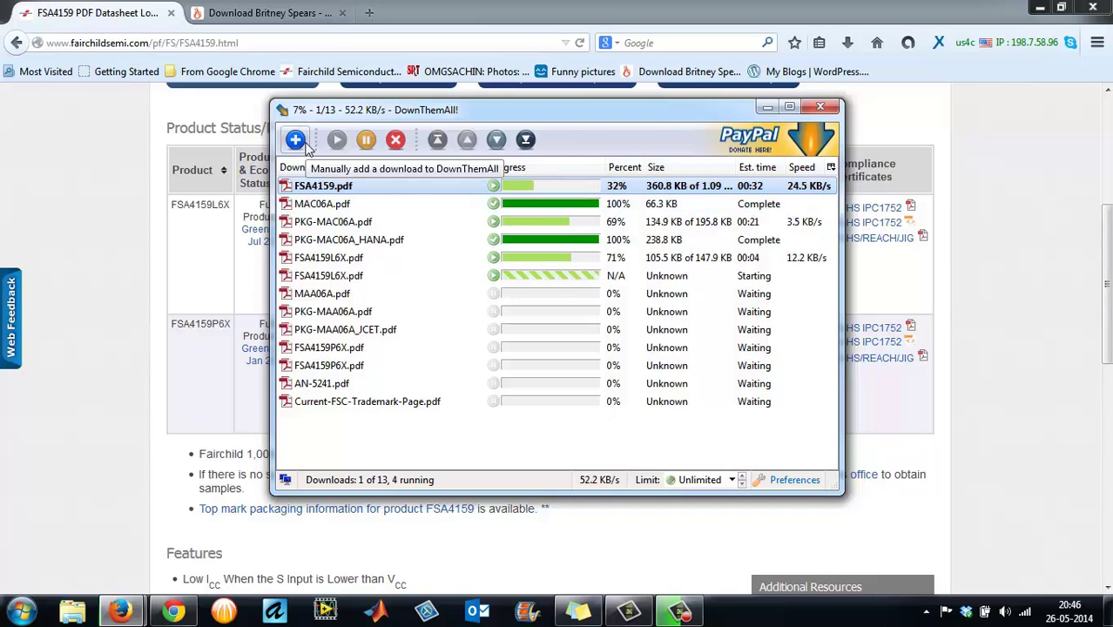
{"action": "left_click", "coordinate": [372, 294]}
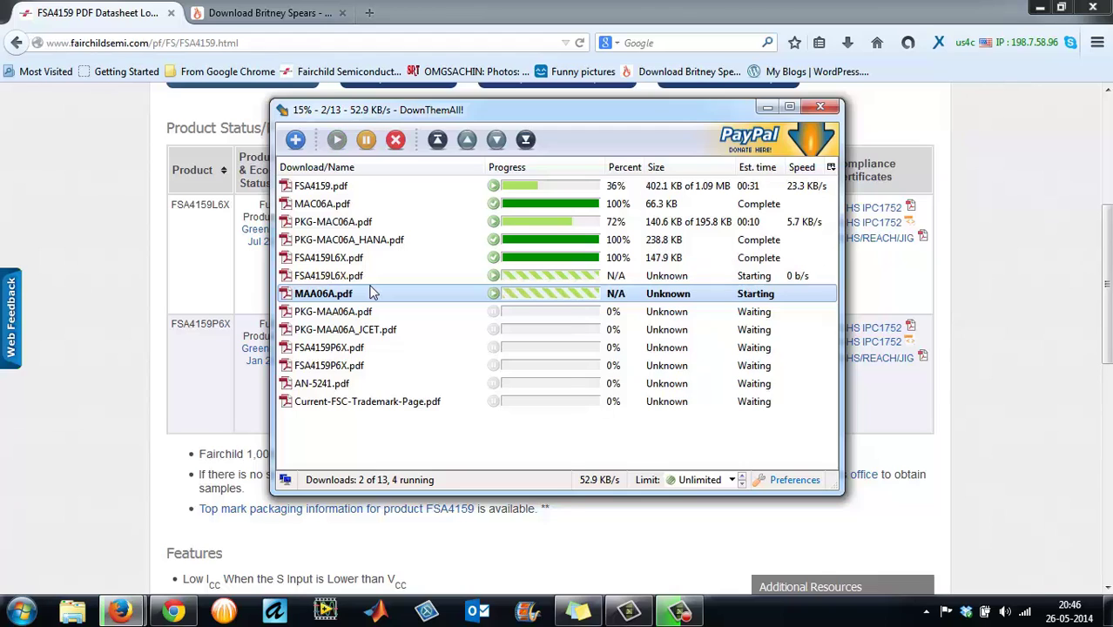
{"action": "right_click", "coordinate": [372, 293]}
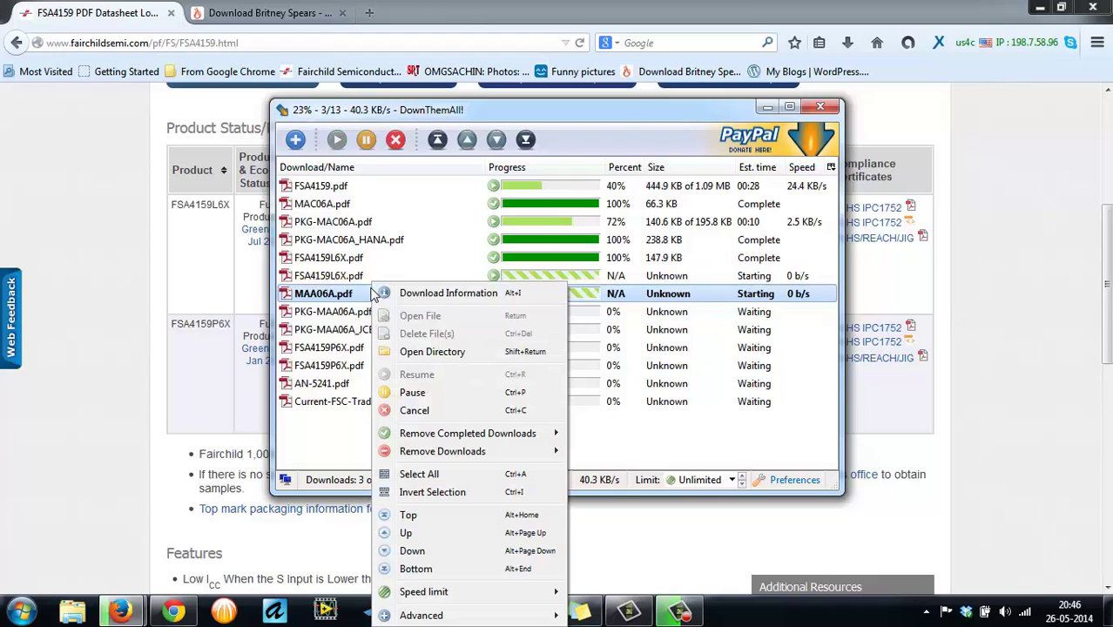
- Resolve the FSA4159L6X.pdf name conflict by skipping it, remembering the choice for this download
{"action": "mouse_move", "coordinate": [354, 297]}
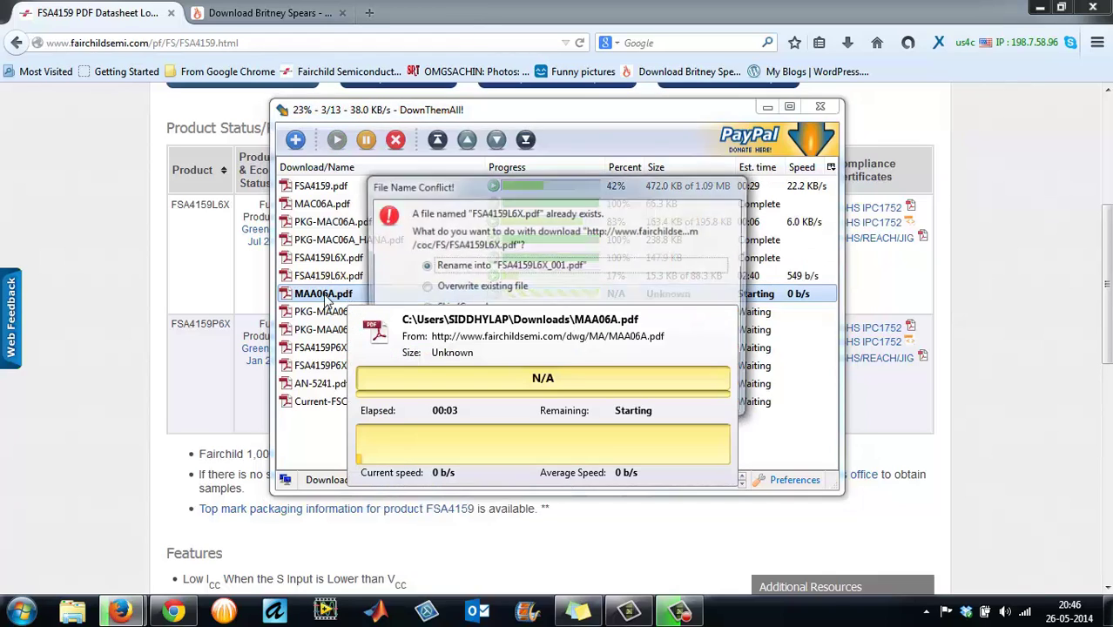
{"action": "left_click", "coordinate": [579, 285]}
{"action": "left_click", "coordinate": [580, 286]}
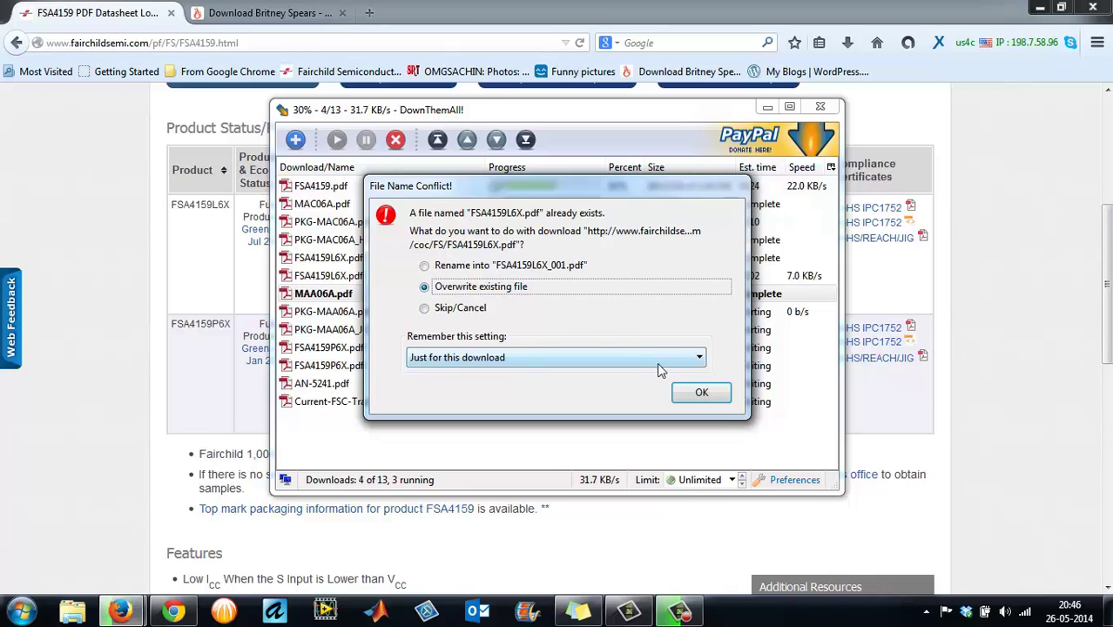
{"action": "left_click", "coordinate": [473, 312]}
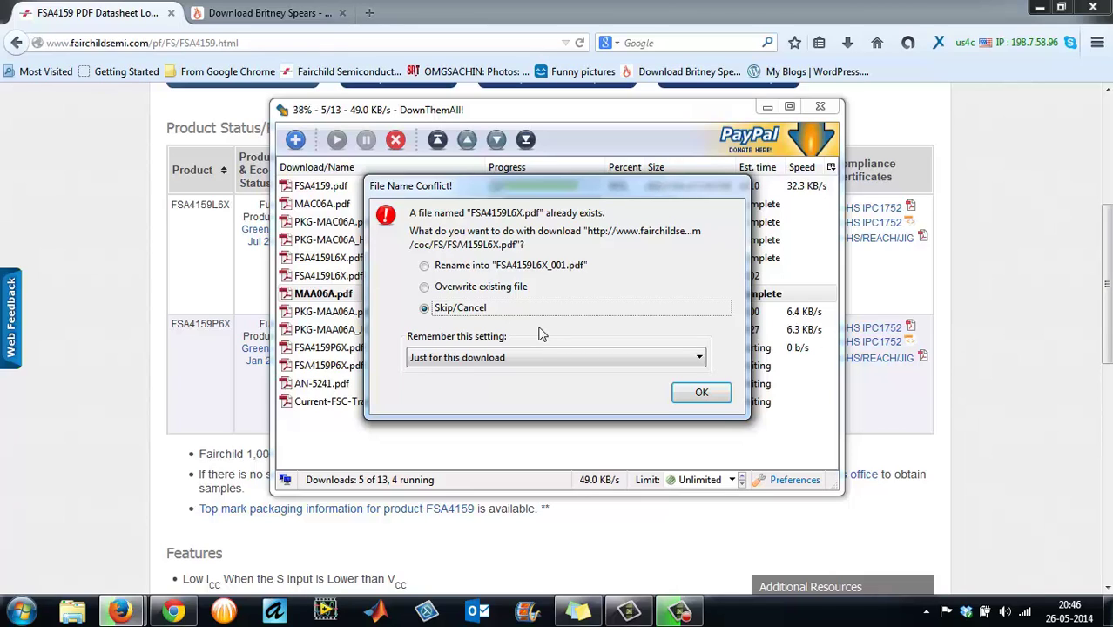
{"action": "left_click", "coordinate": [499, 357]}
{"action": "left_click", "coordinate": [499, 357]}
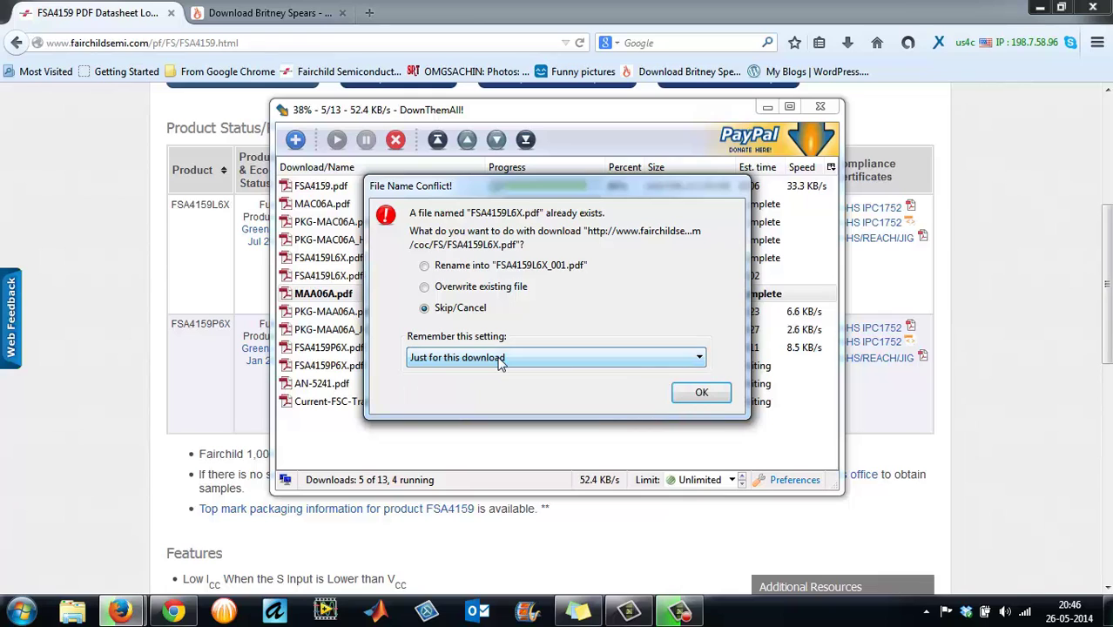
{"action": "left_click", "coordinate": [708, 399]}
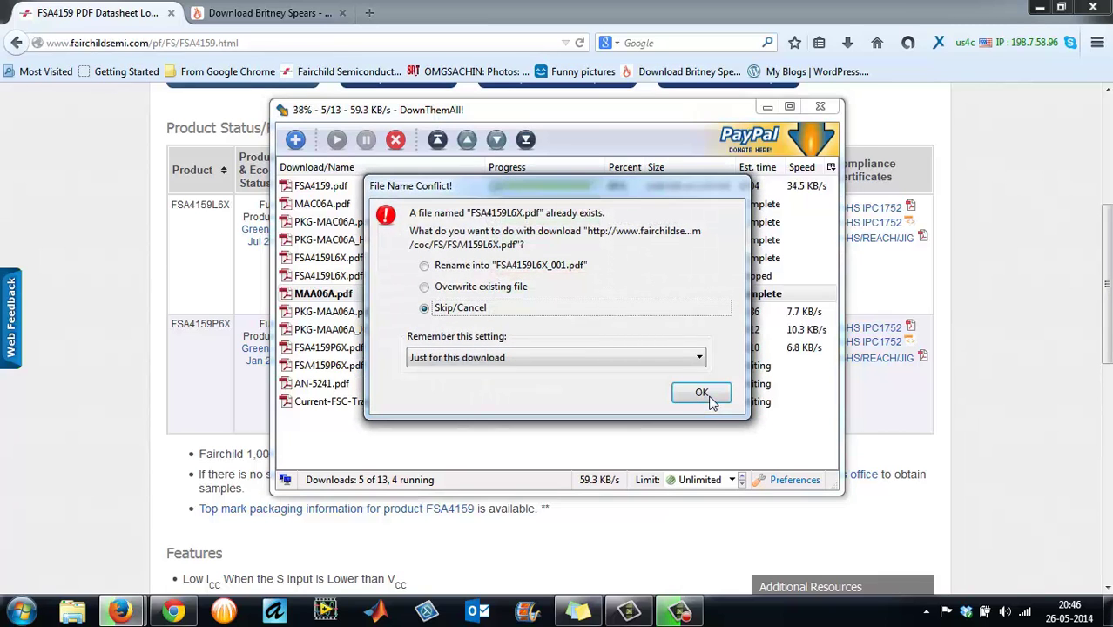
{"action": "left_click", "coordinate": [708, 399]}
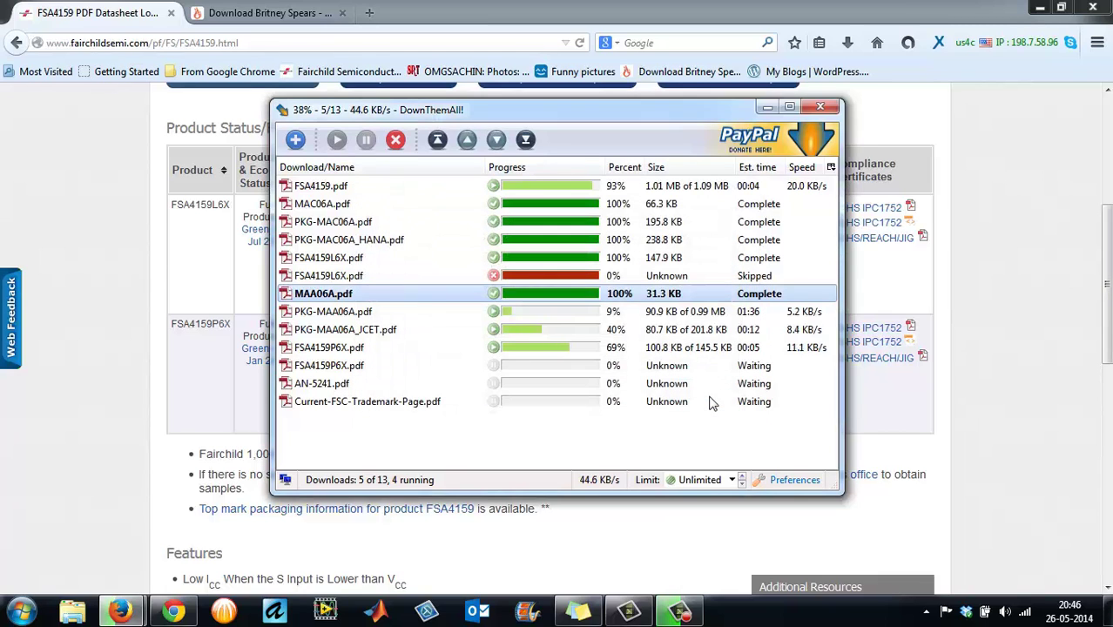
- Skip duplicate FSA4159P6X.pdf, reveal FSA4159L6X.pdf in the Downloads folder, then close that window
{"action": "left_click", "coordinate": [677, 244]}
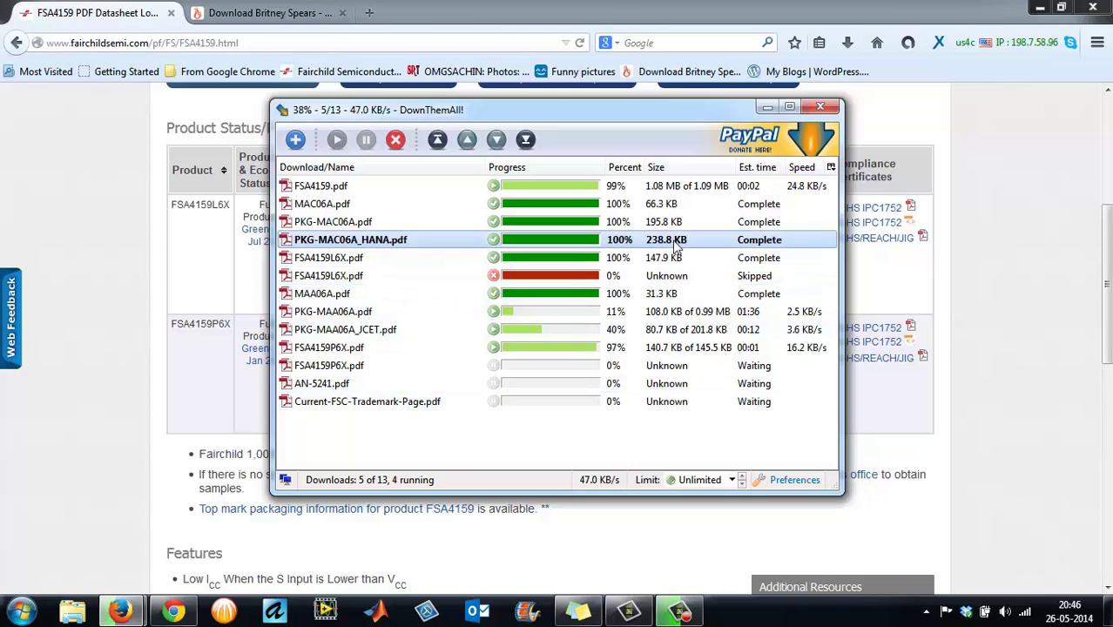
{"action": "right_click", "coordinate": [677, 243]}
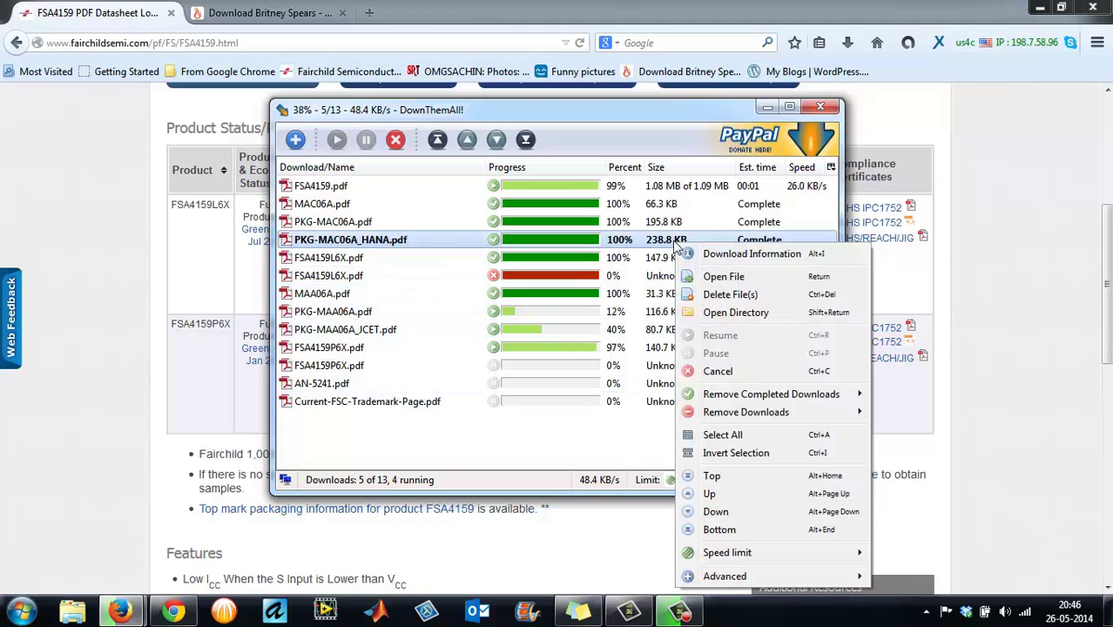
{"action": "left_click", "coordinate": [714, 319]}
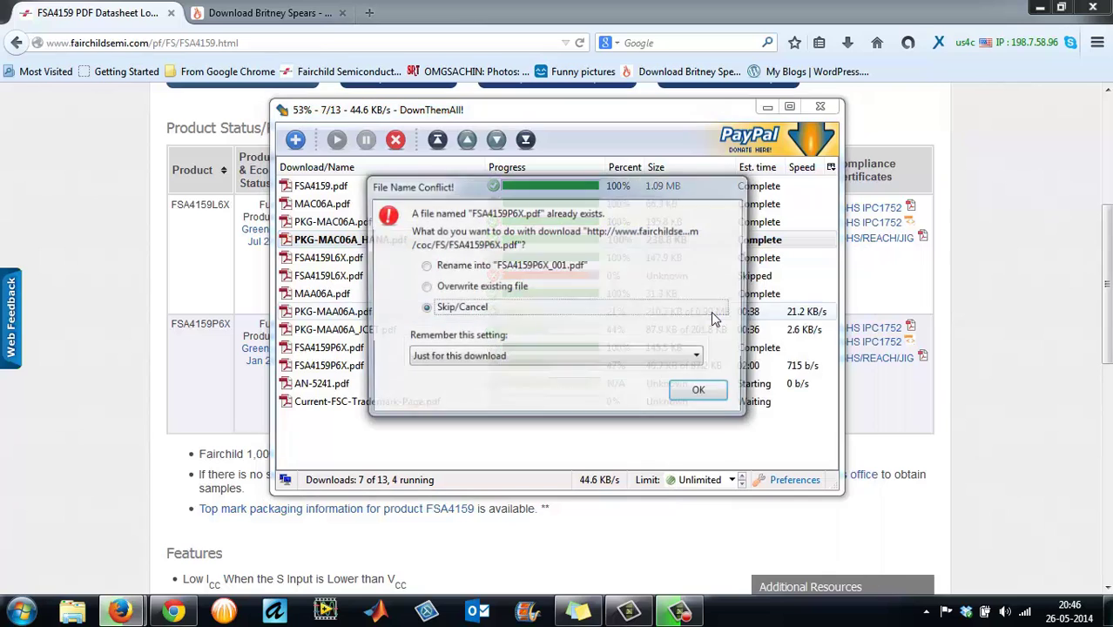
{"action": "left_click", "coordinate": [702, 392]}
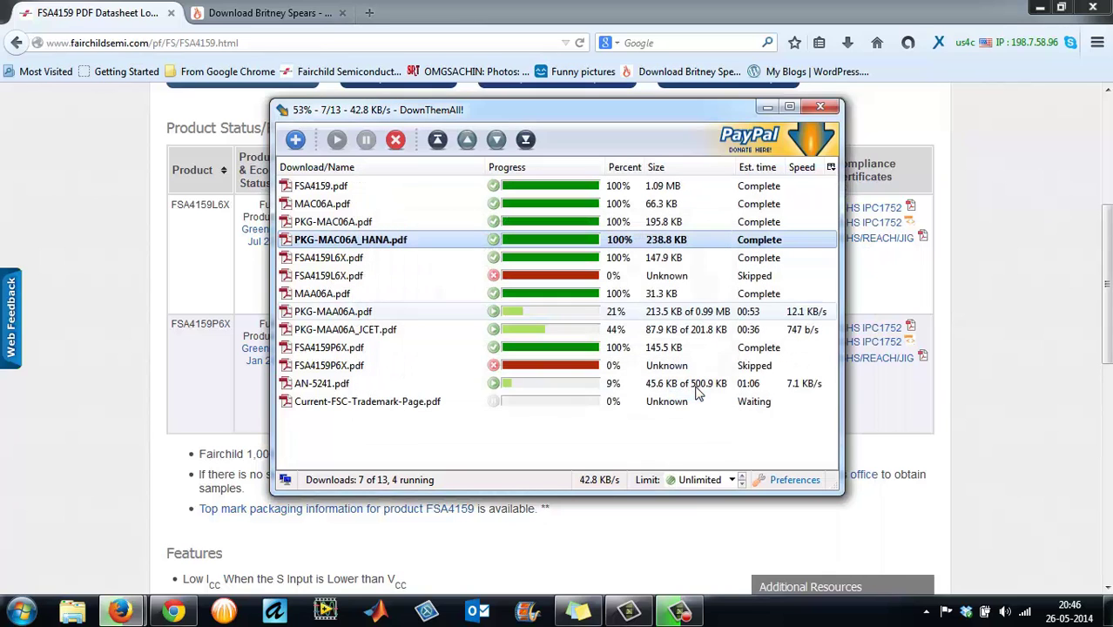
{"action": "left_click", "coordinate": [664, 258]}
{"action": "right_click", "coordinate": [663, 258]}
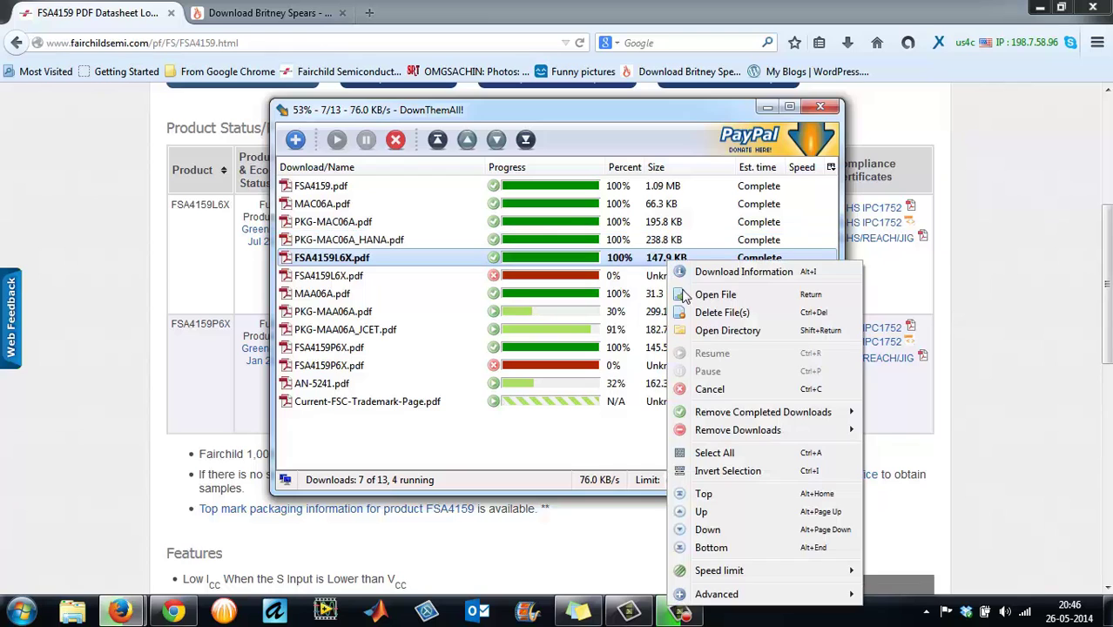
{"action": "left_click", "coordinate": [727, 333]}
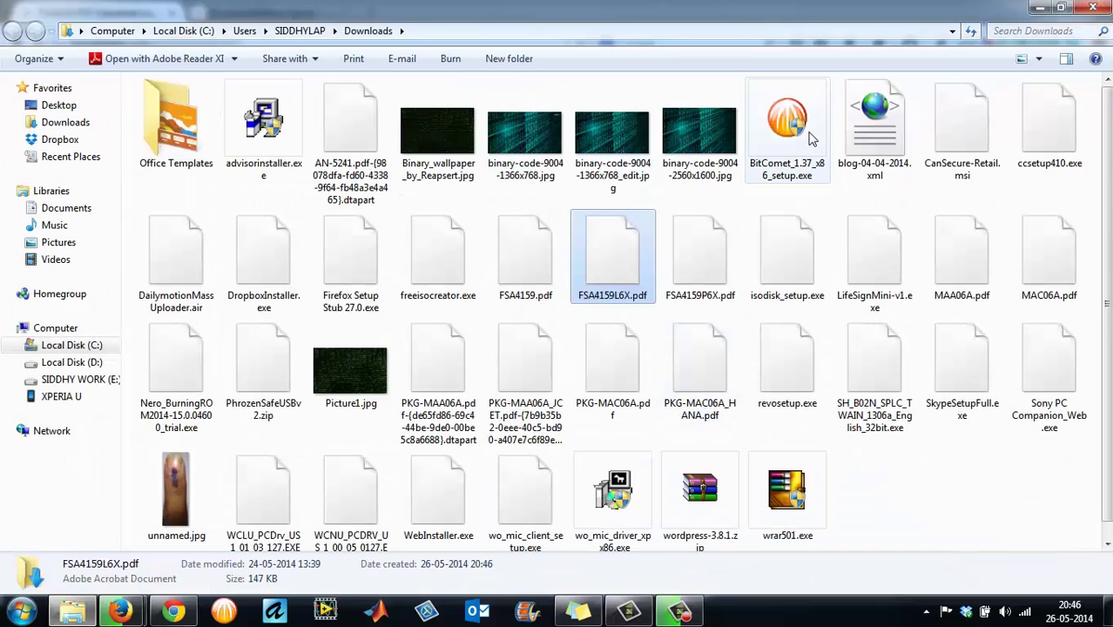
{"action": "left_click", "coordinate": [1094, 7]}
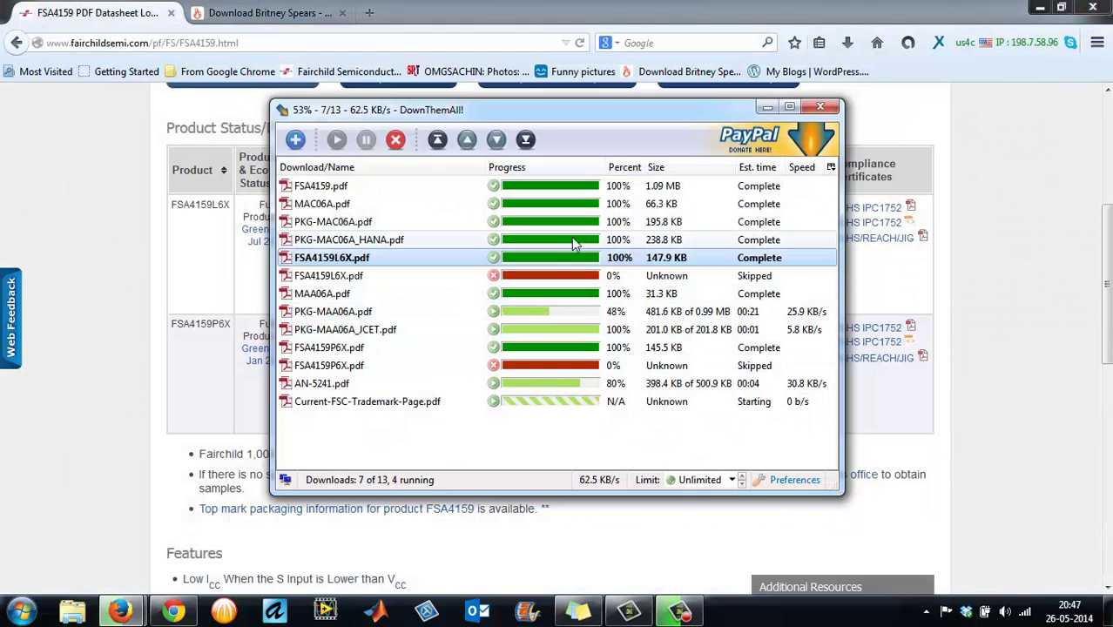
- Select all downloads, delete and confirm, removing the Current-FSC-Trademark-Page.pdf entry
{"action": "left_click", "coordinate": [359, 206]}
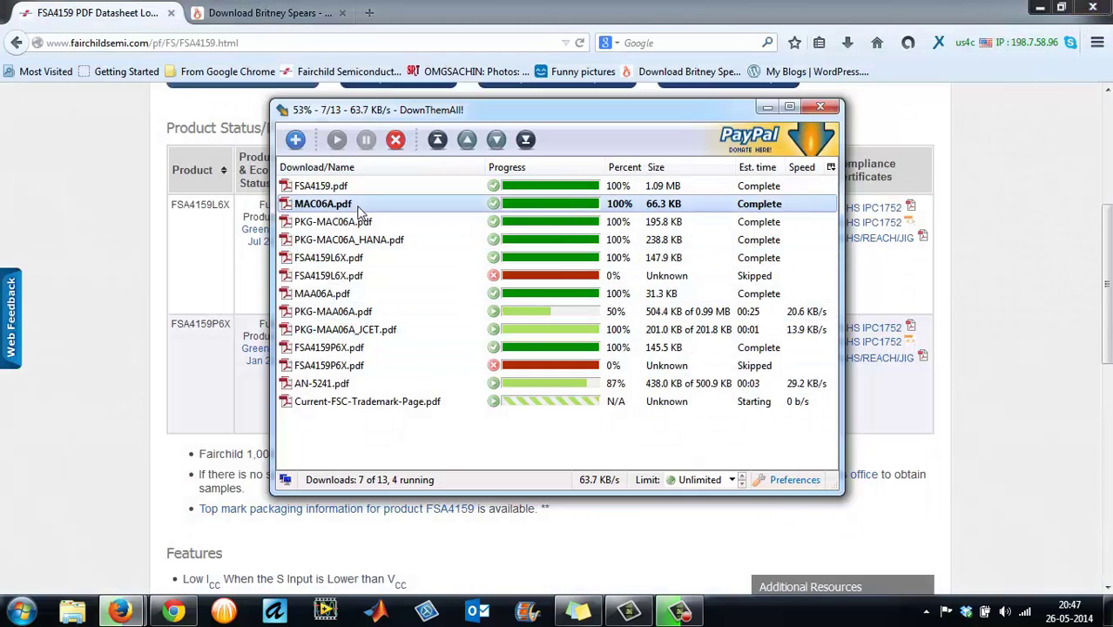
{"action": "key", "text": "ctrl+a"}
{"action": "key", "text": "Delete"}
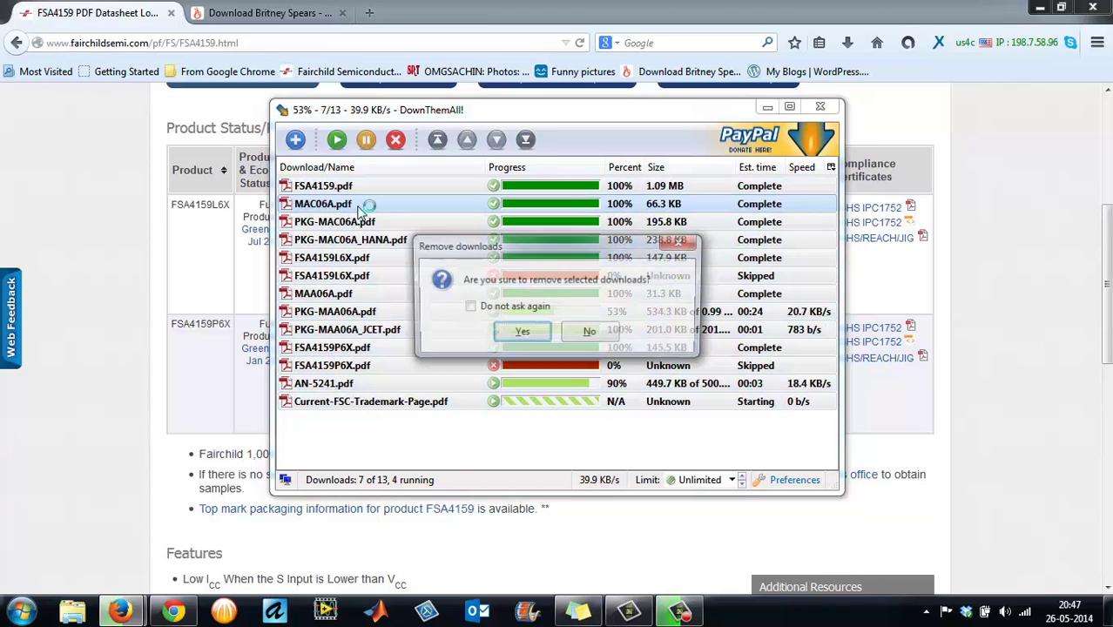
{"action": "left_click", "coordinate": [500, 306]}
{"action": "left_click", "coordinate": [523, 334]}
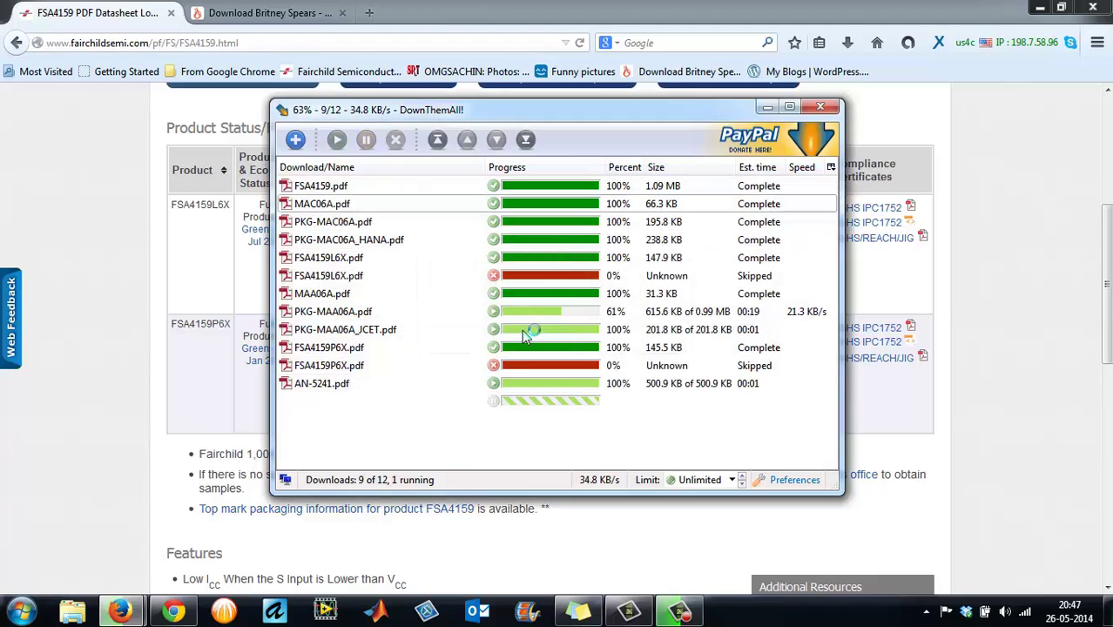
- Click through several remaining download rows, then select every entry again with Ctrl+A
{"action": "left_click", "coordinate": [584, 275]}
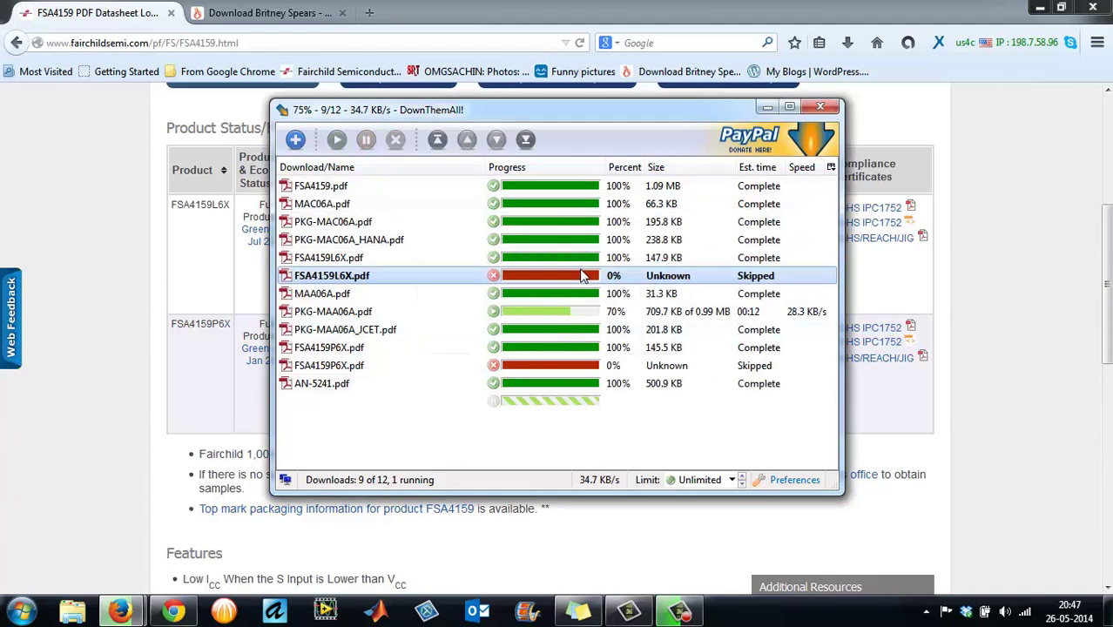
{"action": "left_click", "coordinate": [384, 240]}
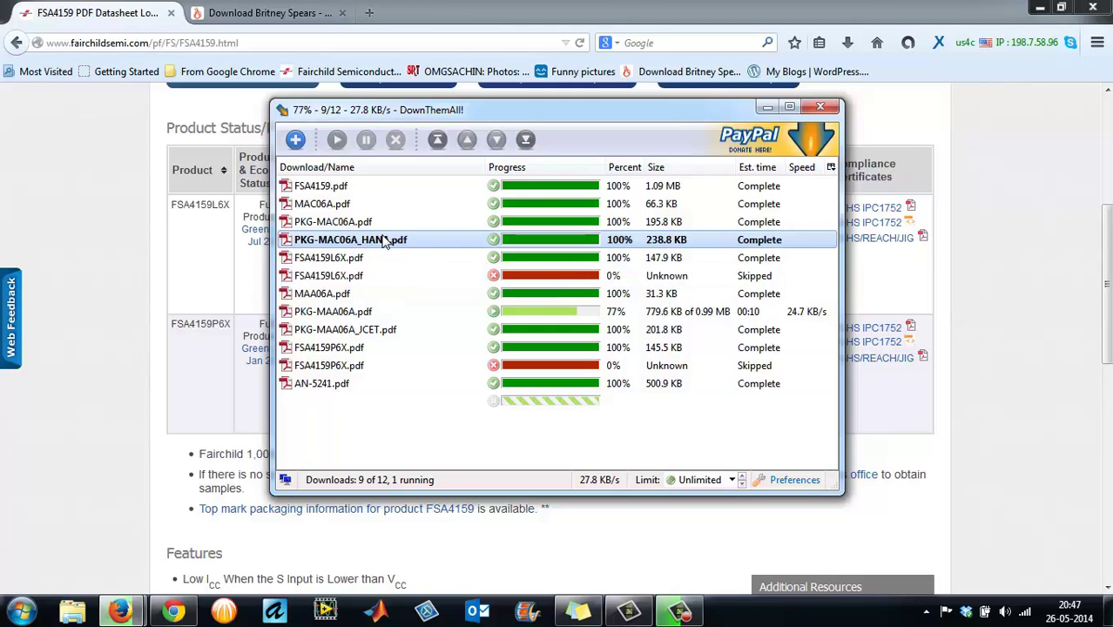
{"action": "left_click", "coordinate": [327, 186]}
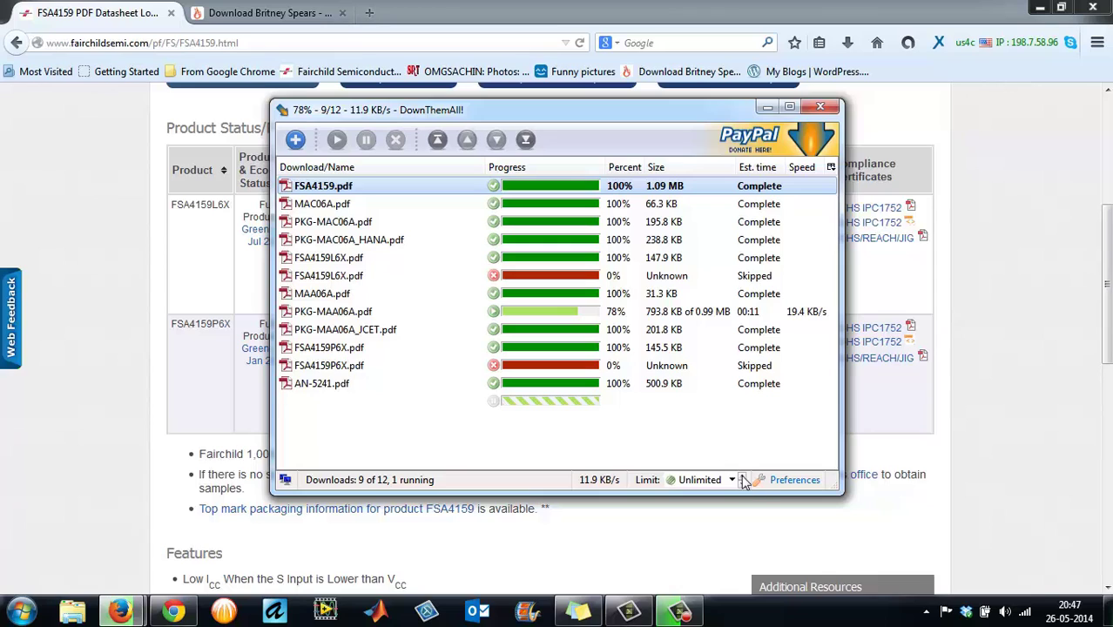
{"action": "key", "text": "ctrl+a"}
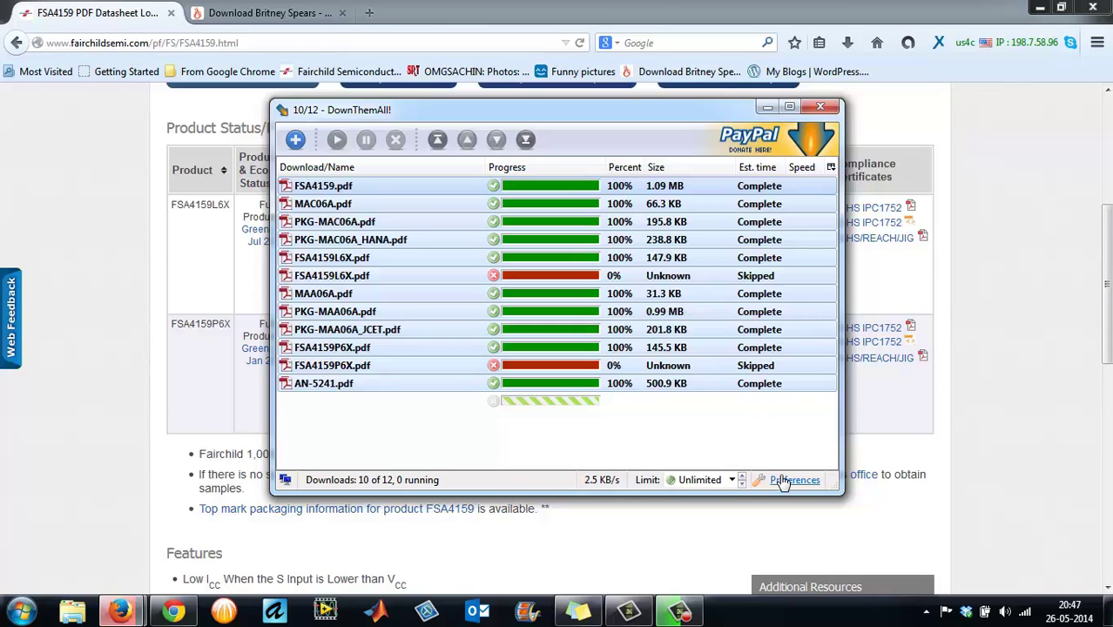
- Remove all completed downloads from the list, confirming with Yes
{"action": "left_click", "coordinate": [721, 387]}
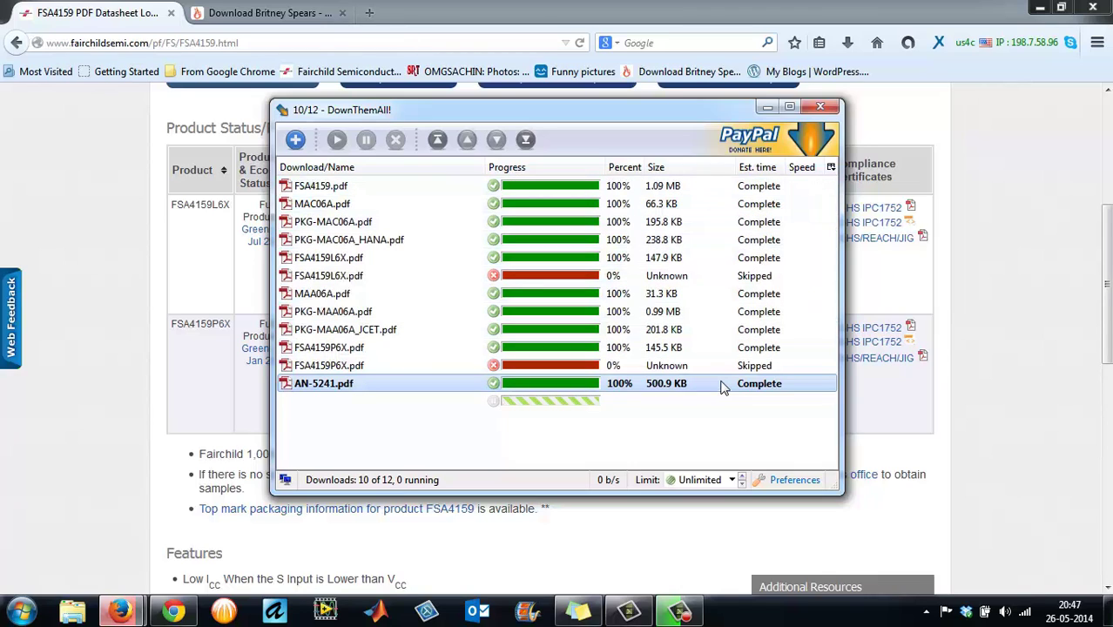
{"action": "left_click", "coordinate": [716, 299]}
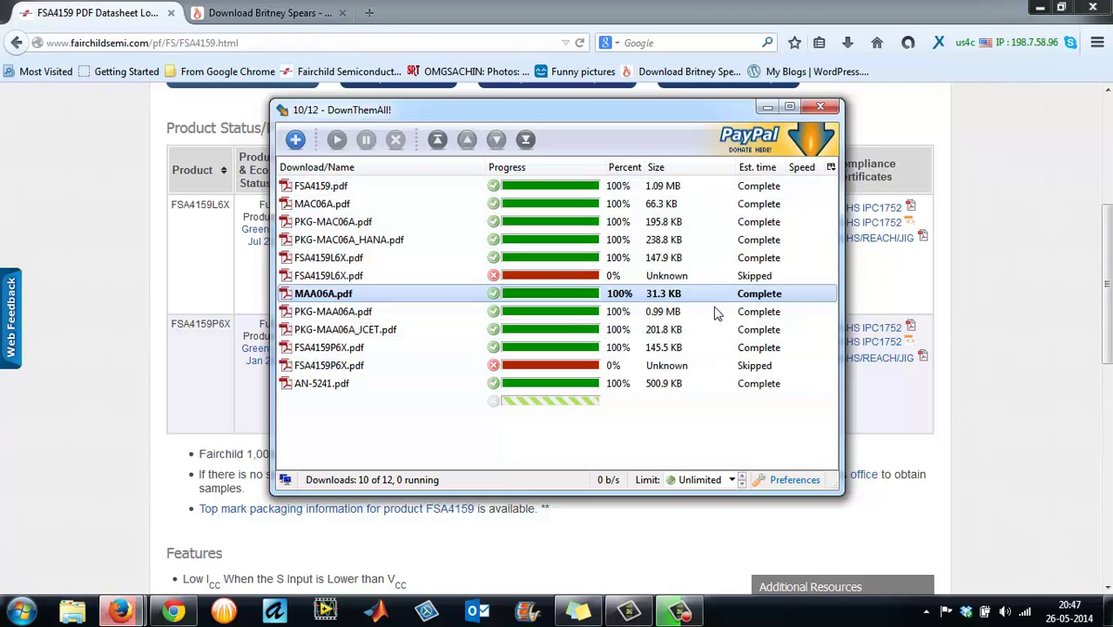
{"action": "key", "text": "ctrl+a"}
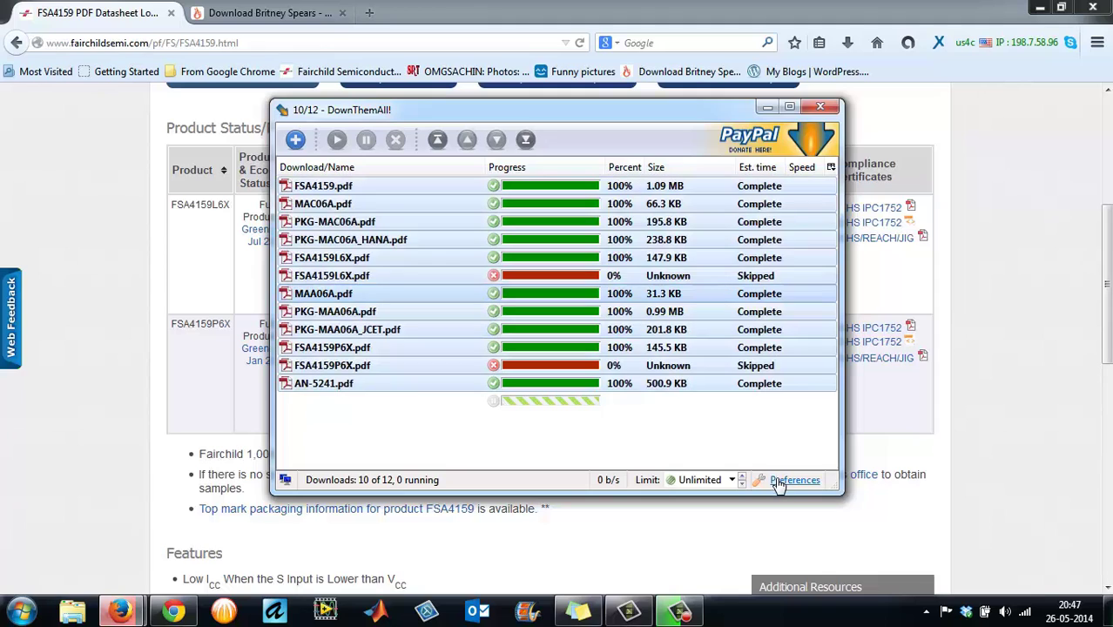
{"action": "right_click", "coordinate": [763, 389]}
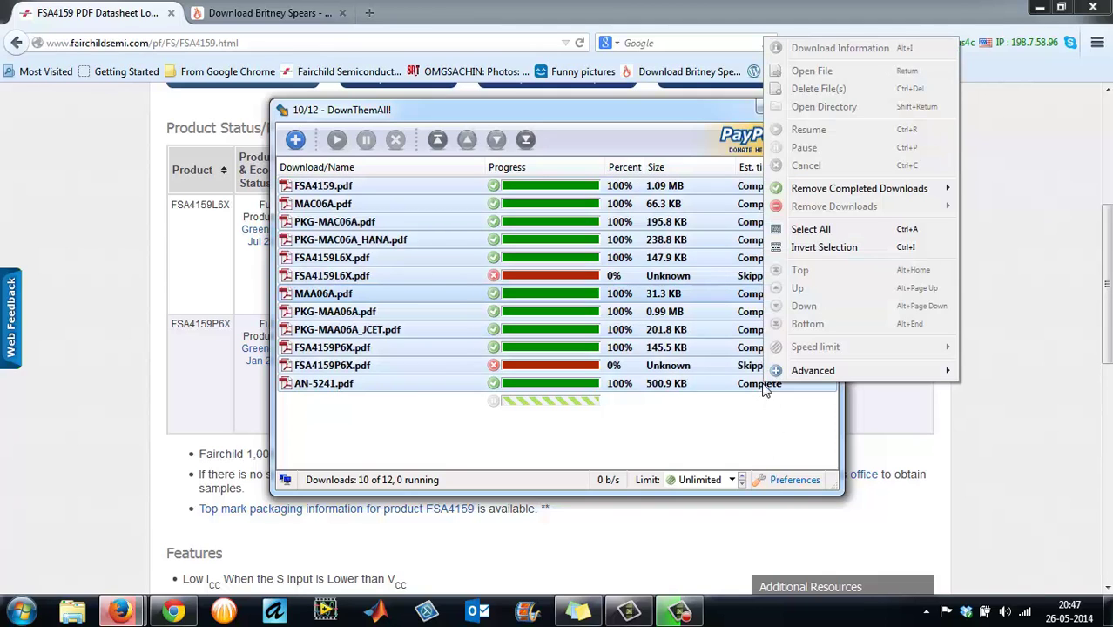
{"action": "left_click", "coordinate": [906, 196]}
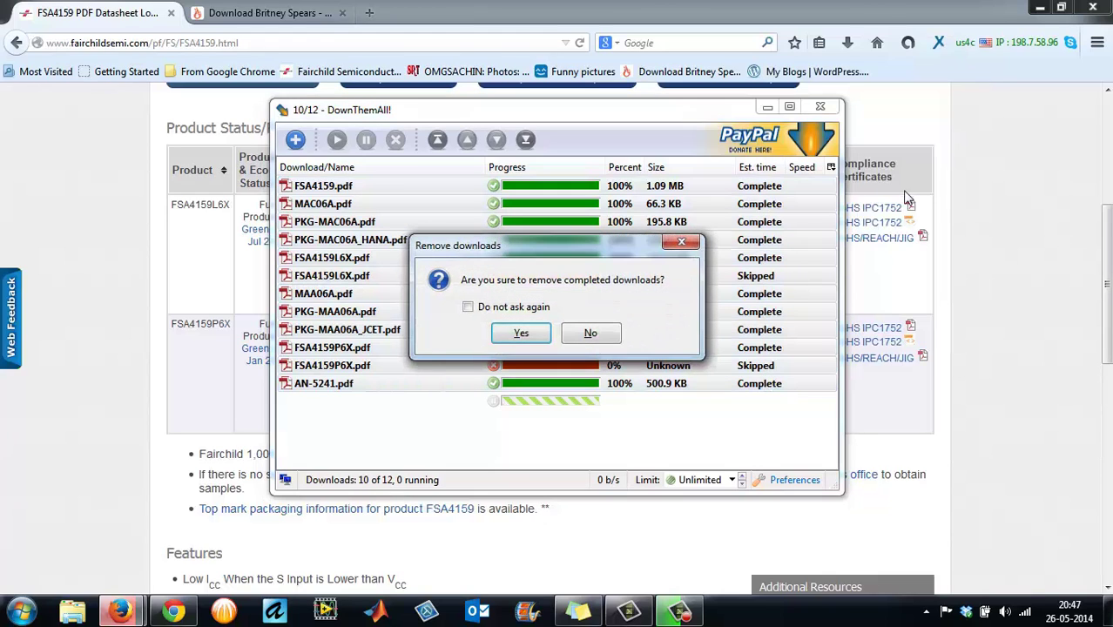
{"action": "left_click", "coordinate": [521, 332]}
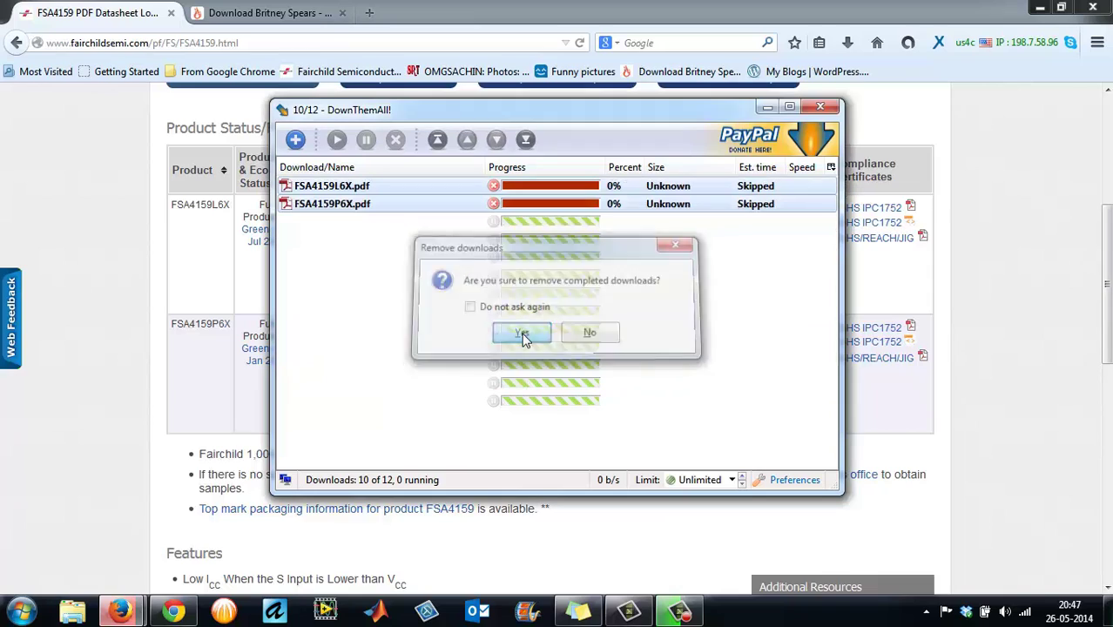
- Select the skipped FSA4159P6X.pdf and FSA4159L6X.pdf entries, then open DownThemAll preferences
{"action": "left_click", "coordinate": [614, 205]}
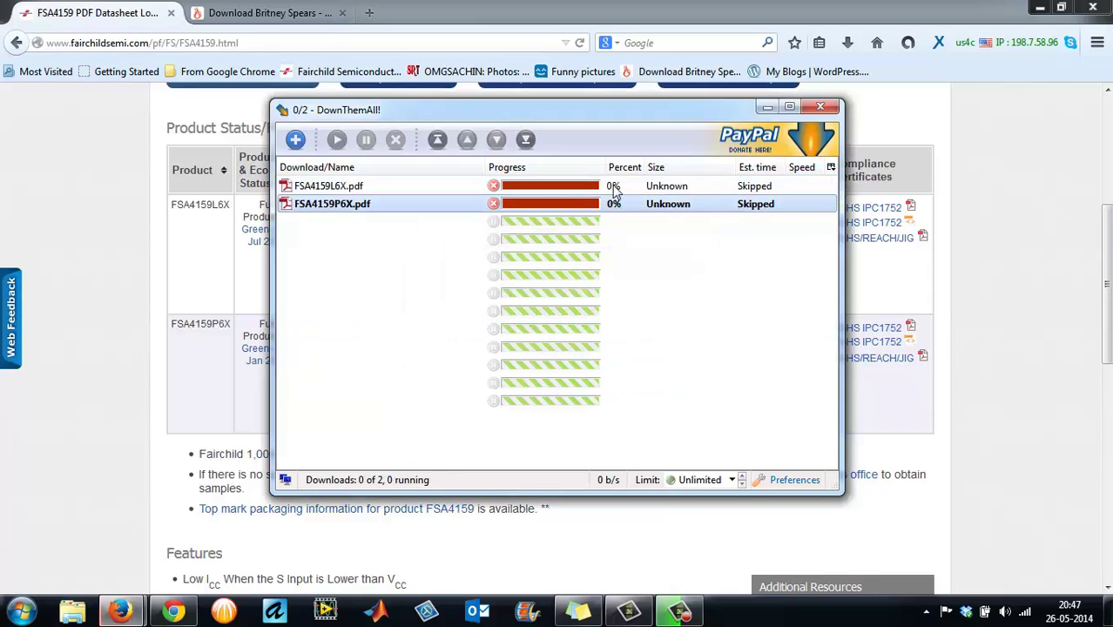
{"action": "left_click", "coordinate": [614, 189]}
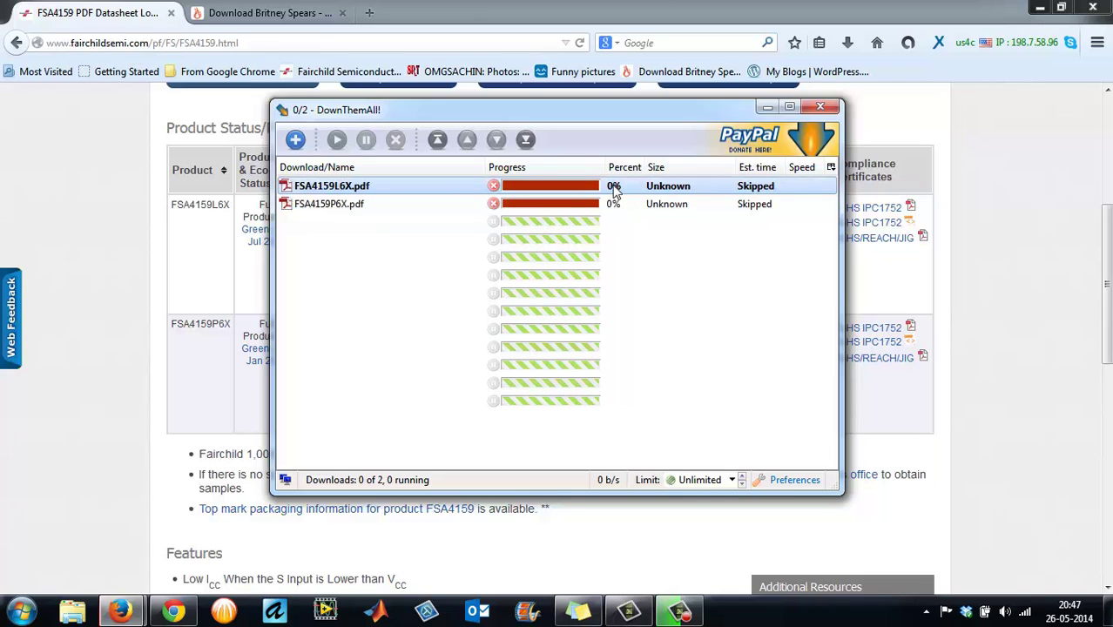
{"action": "left_click", "coordinate": [795, 484]}
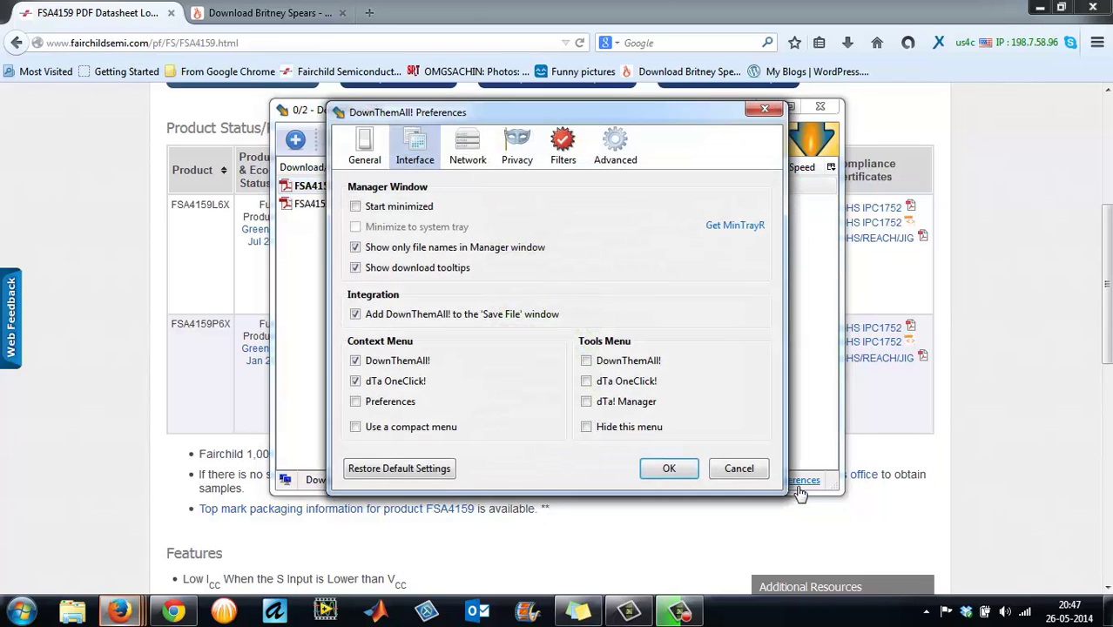
- Browse the General, Network, Privacy, Filters and Advanced tabs and sub-tabs, then close with OK
{"action": "left_click", "coordinate": [367, 144]}
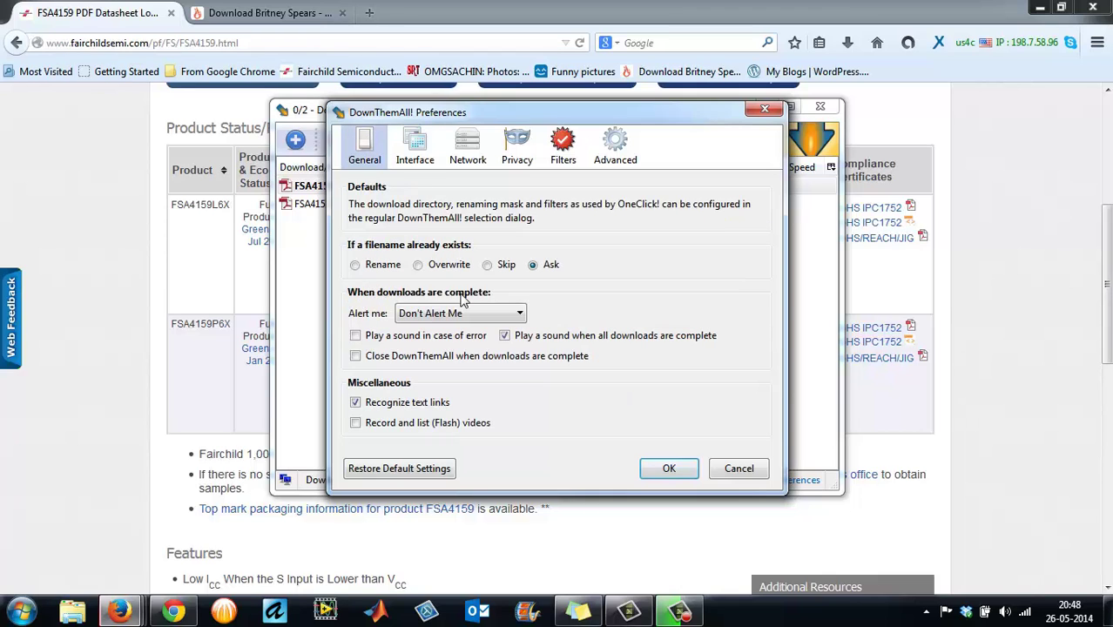
{"action": "left_click", "coordinate": [465, 145]}
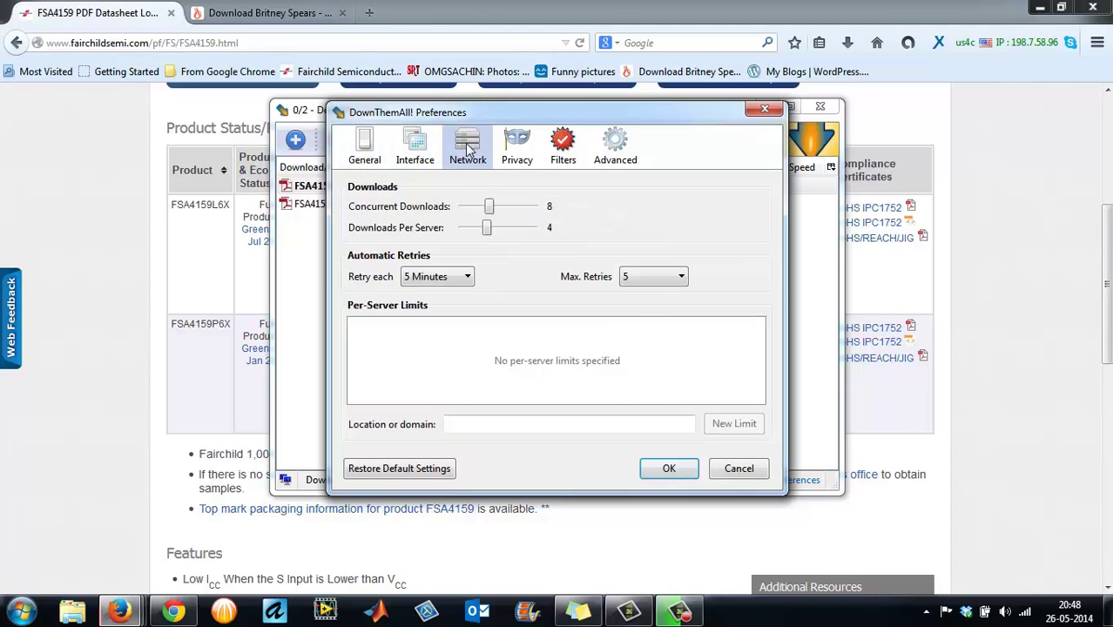
{"action": "left_click", "coordinate": [528, 155]}
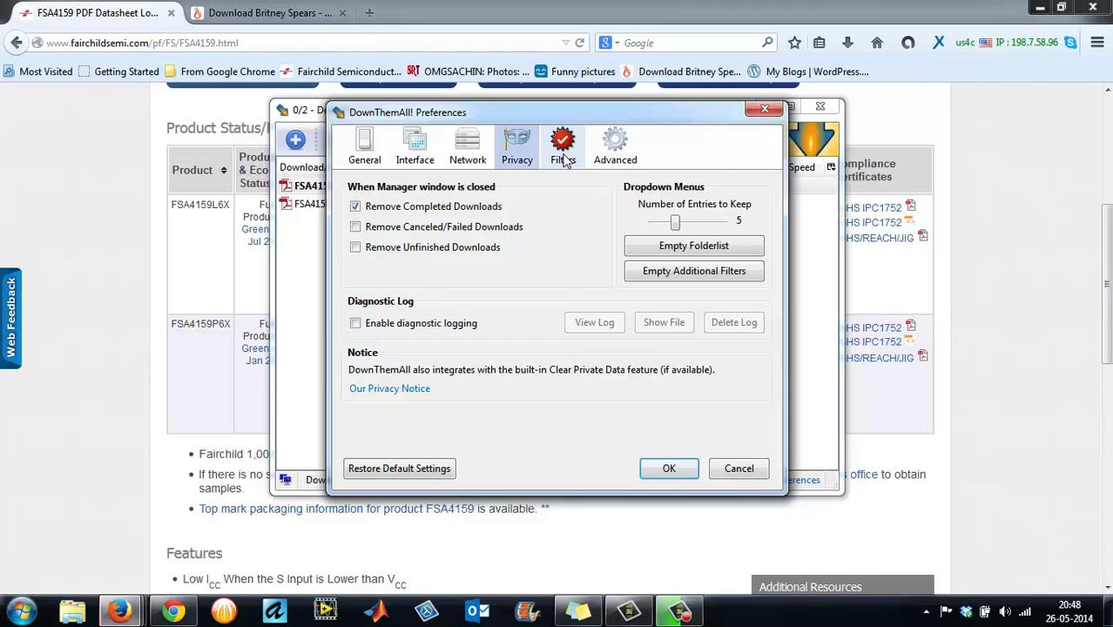
{"action": "left_click", "coordinate": [566, 163]}
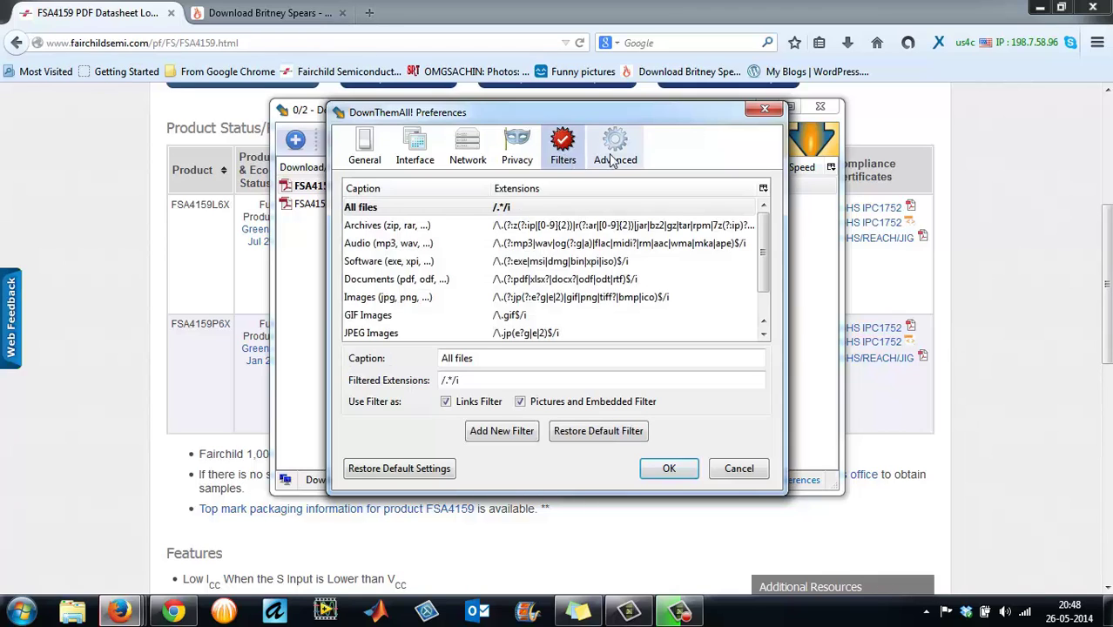
{"action": "left_click", "coordinate": [612, 157]}
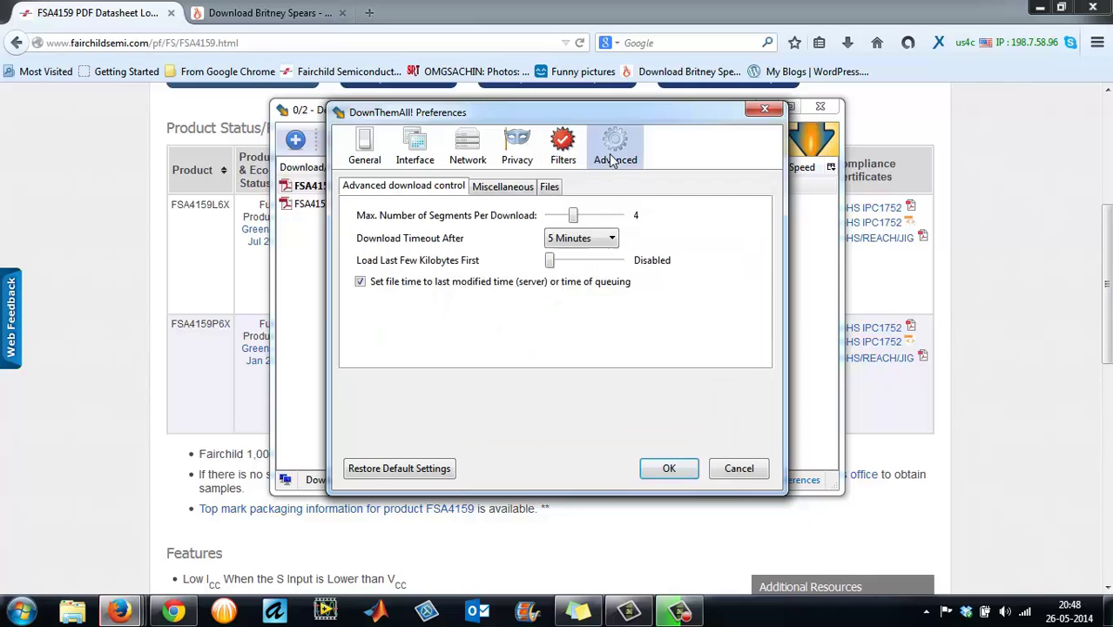
{"action": "left_click", "coordinate": [530, 188]}
{"action": "left_click", "coordinate": [552, 188]}
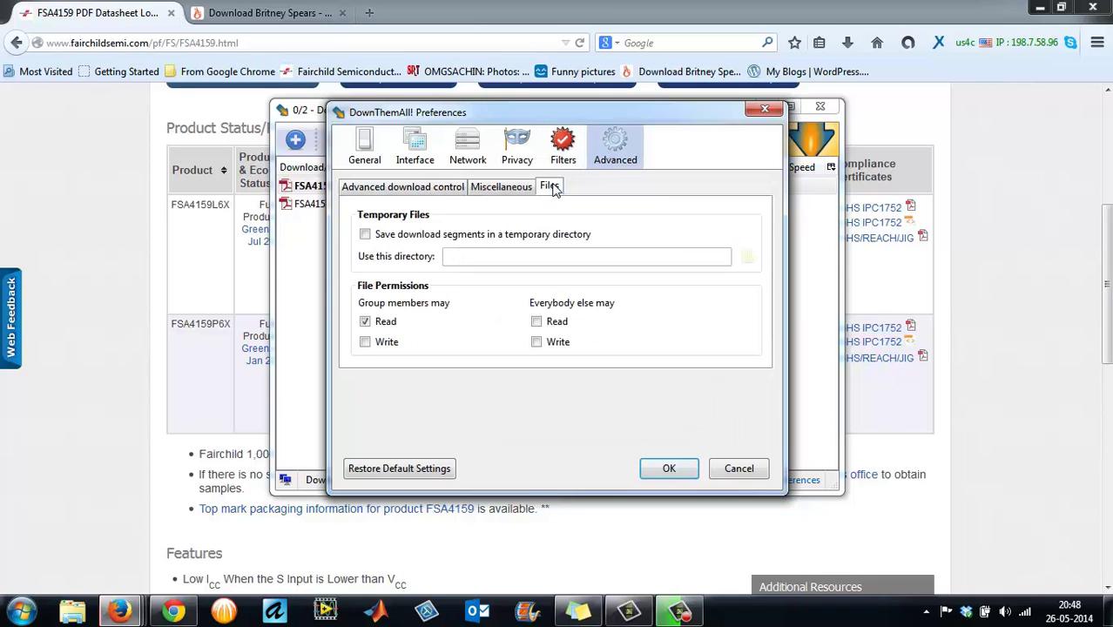
{"action": "left_click", "coordinate": [519, 192]}
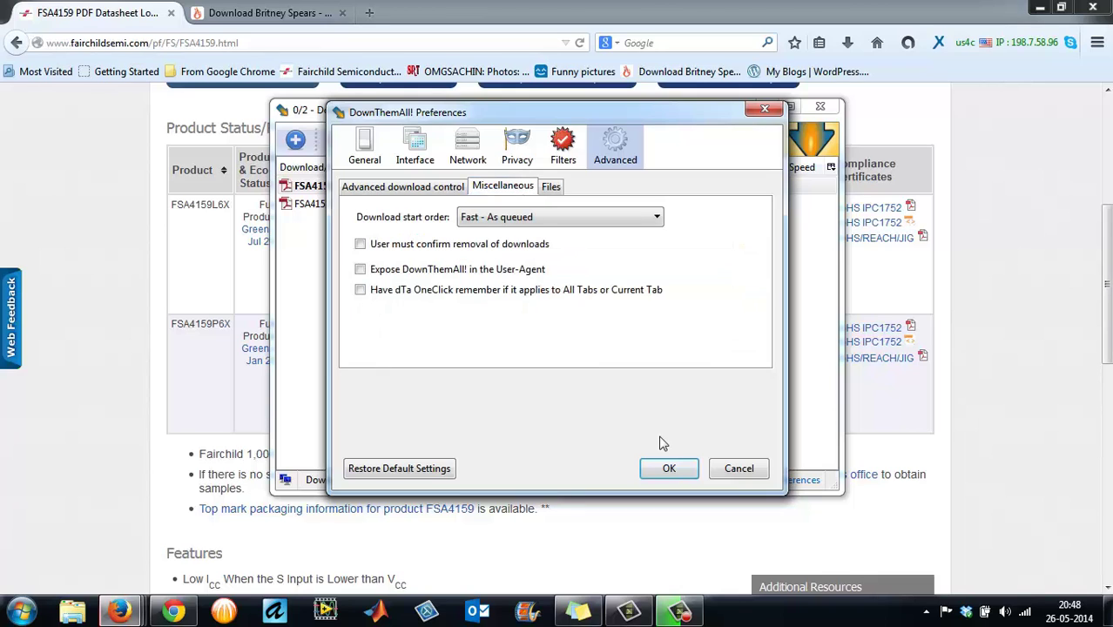
{"action": "left_click", "coordinate": [666, 471]}
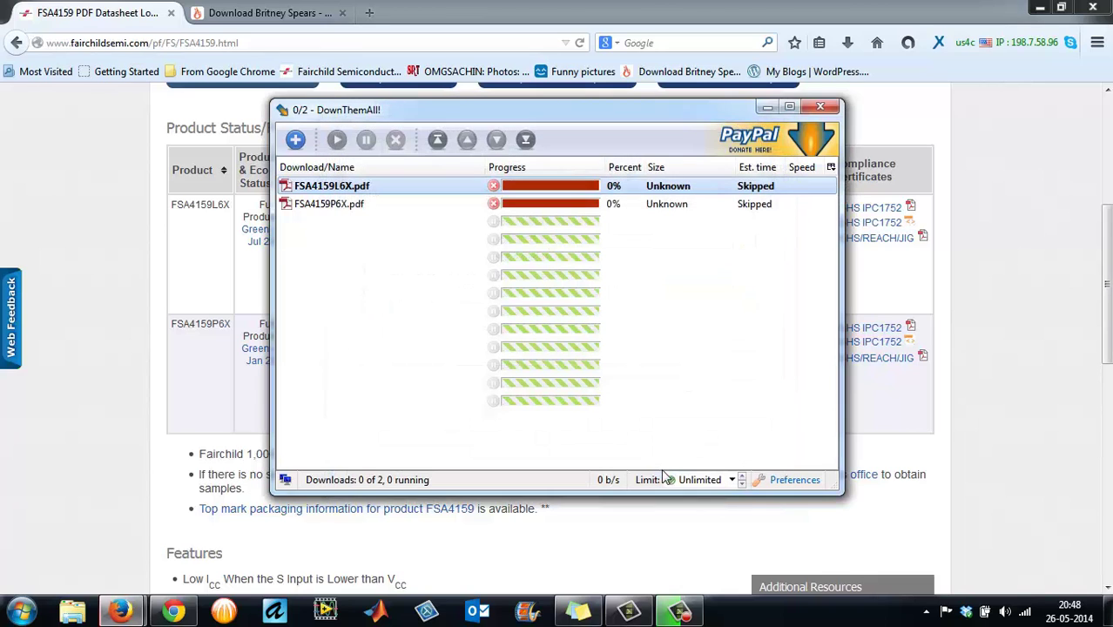
- Close the download manager and start a one-click DownThemAll batch download of the page
{"action": "left_click", "coordinate": [820, 106]}
{"action": "right_click", "coordinate": [1031, 220]}
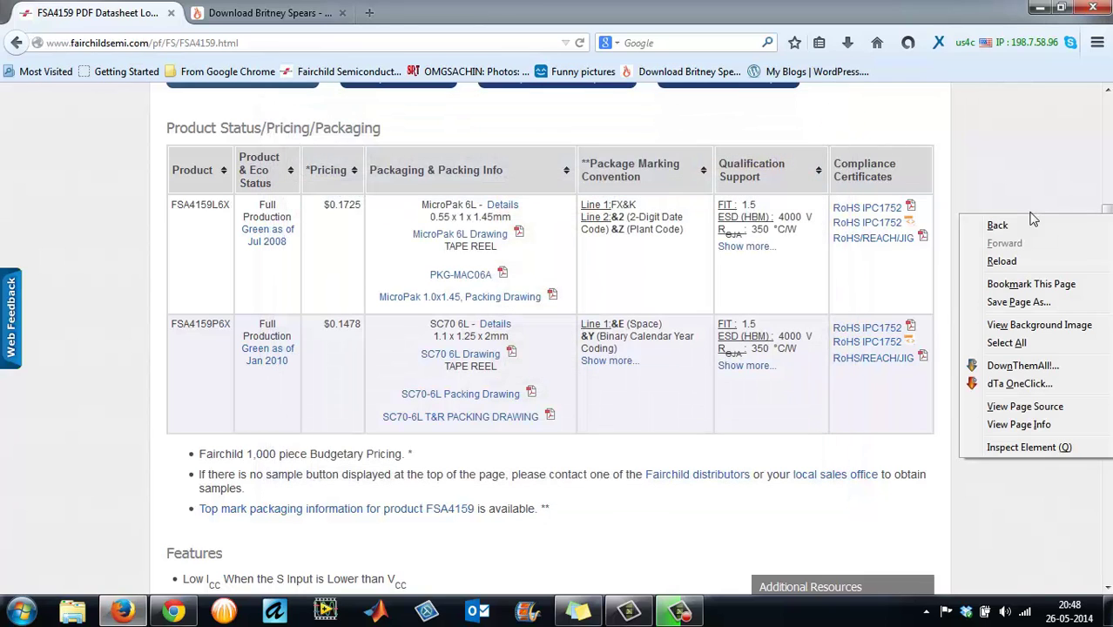
{"action": "left_click", "coordinate": [999, 388]}
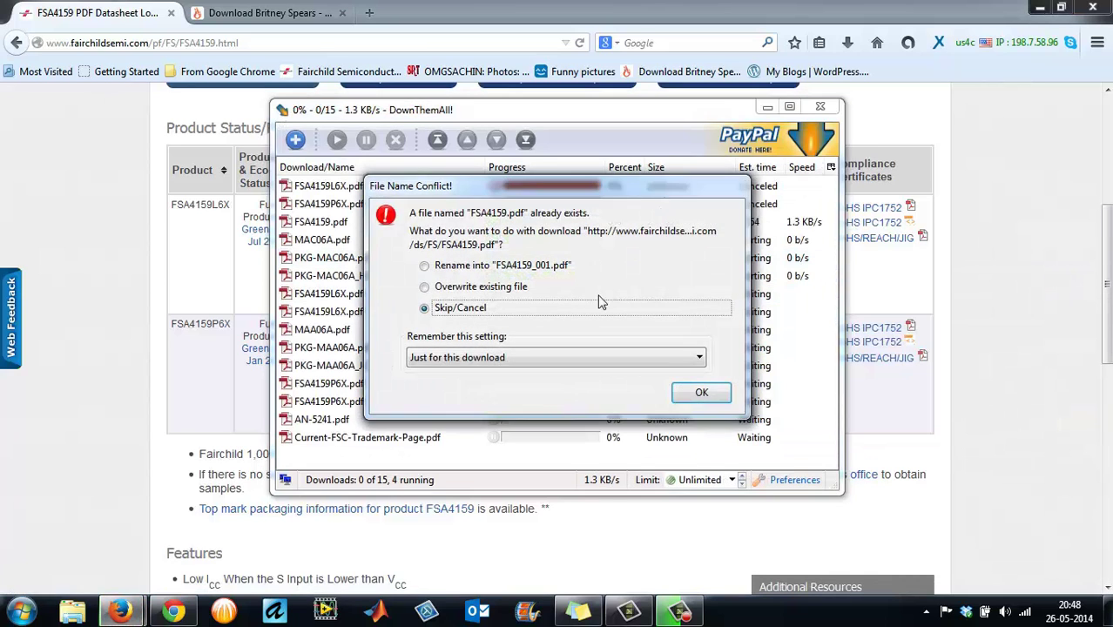
- Skip every duplicate-file conflict, including FSA4159, MAC06A, MAA06A, FSA4159P6X and AN-5241.pdf
{"action": "left_click", "coordinate": [702, 393]}
{"action": "left_click", "coordinate": [702, 393]}
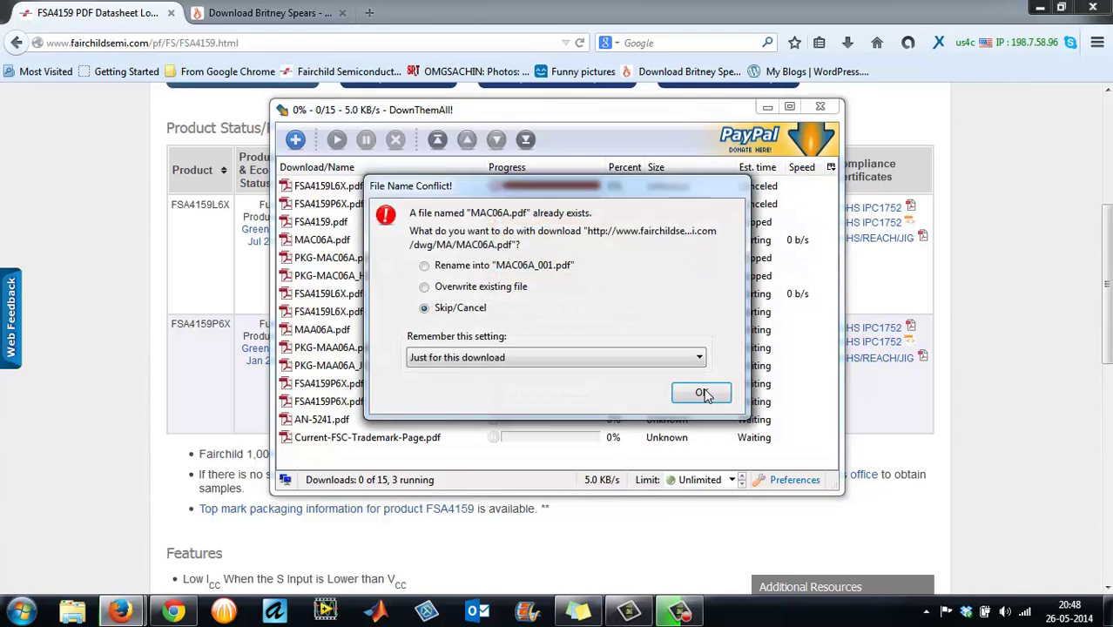
{"action": "left_click", "coordinate": [703, 393]}
{"action": "left_click", "coordinate": [703, 391]}
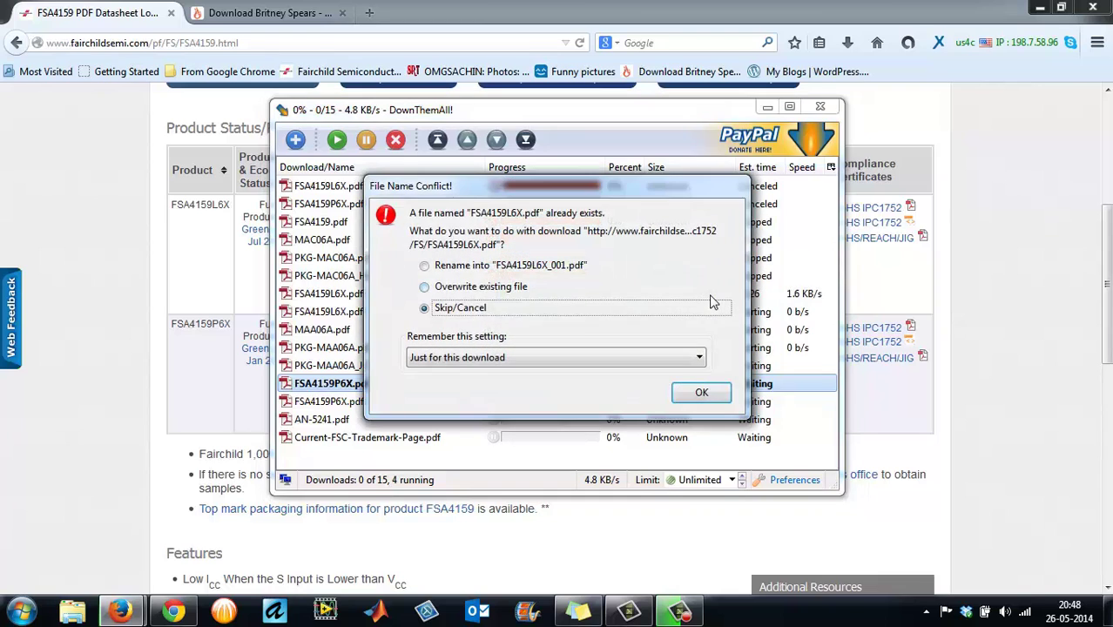
{"action": "left_click", "coordinate": [703, 392]}
{"action": "left_click", "coordinate": [703, 392]}
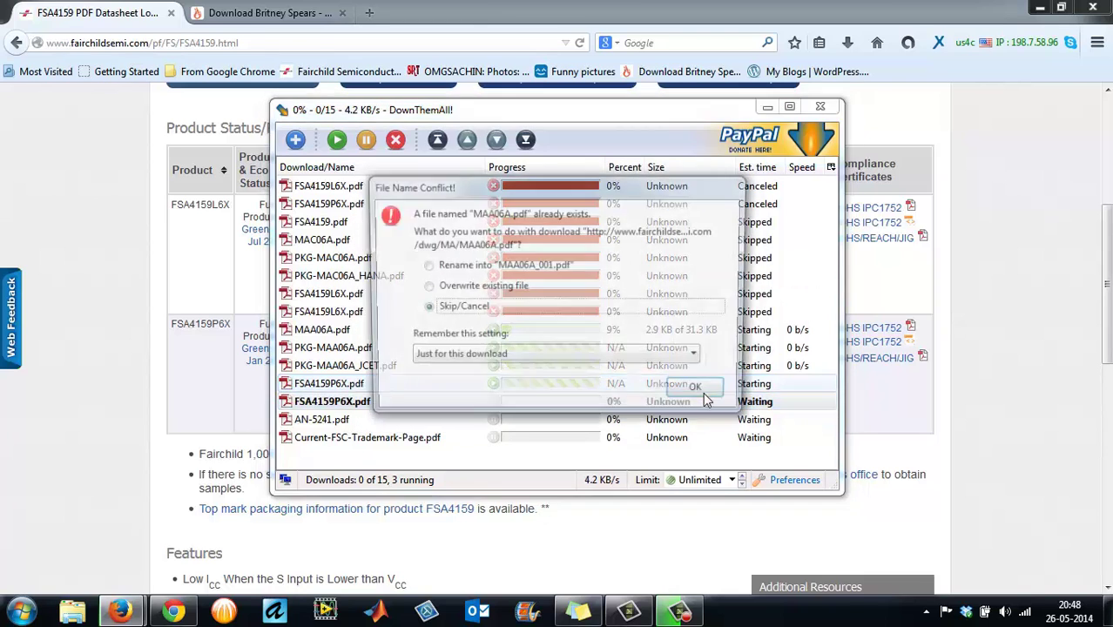
{"action": "left_click", "coordinate": [703, 392]}
{"action": "left_click", "coordinate": [703, 393]}
{"action": "left_click", "coordinate": [704, 395]}
{"action": "left_click", "coordinate": [706, 397]}
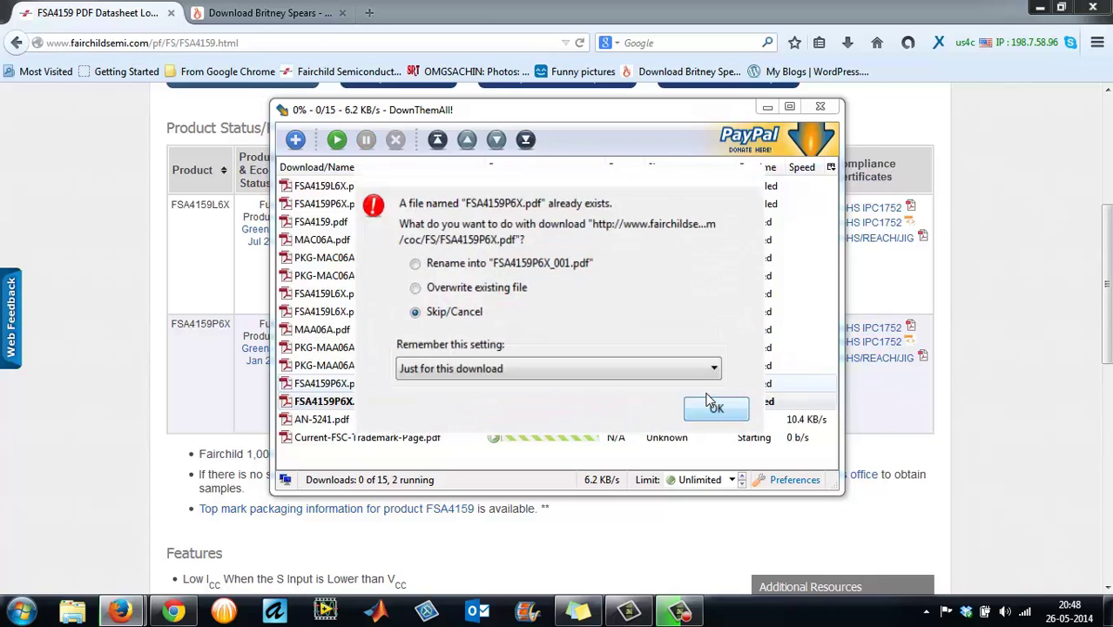
{"action": "left_click", "coordinate": [706, 399]}
{"action": "left_click", "coordinate": [706, 401]}
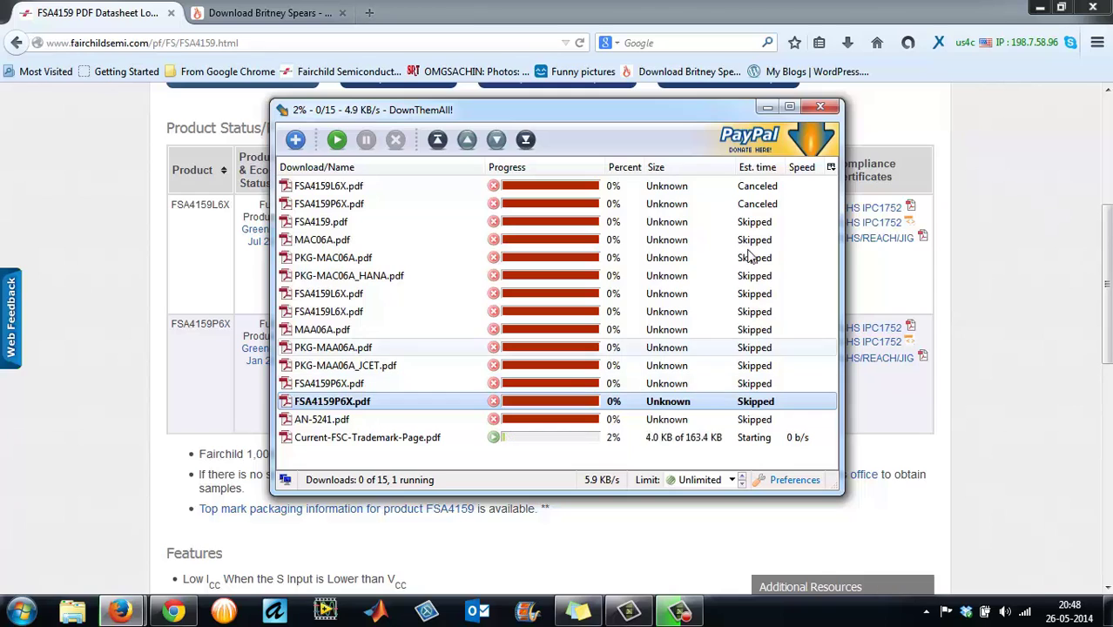
- Clear every entry from the download list and close the download manager
{"action": "left_click", "coordinate": [690, 240]}
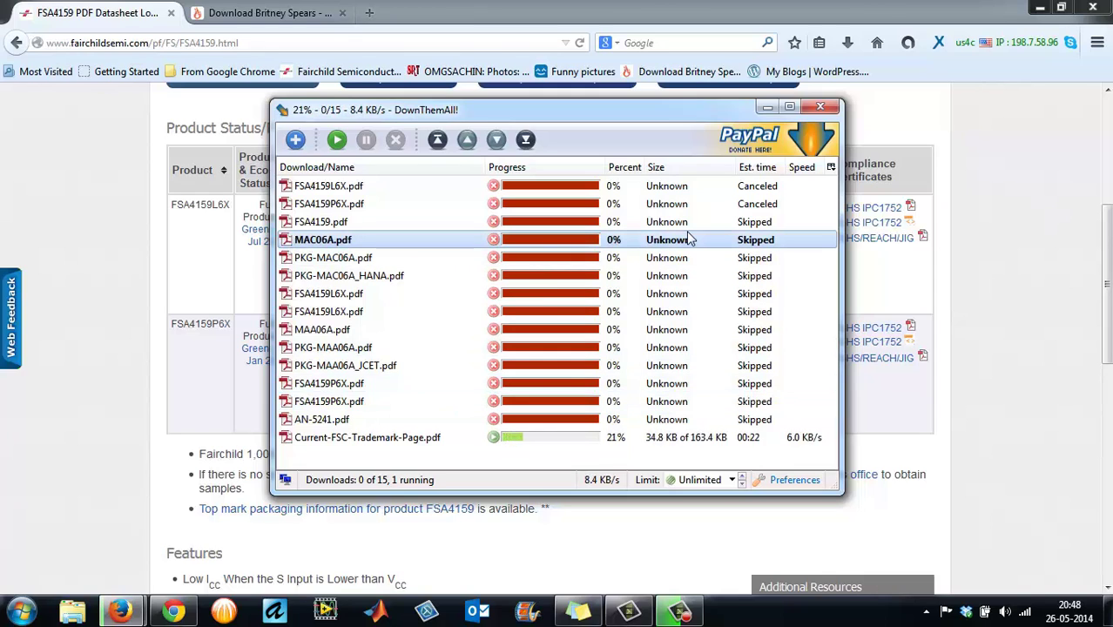
{"action": "key", "text": "ctrl+a"}
{"action": "key", "text": "Delete"}
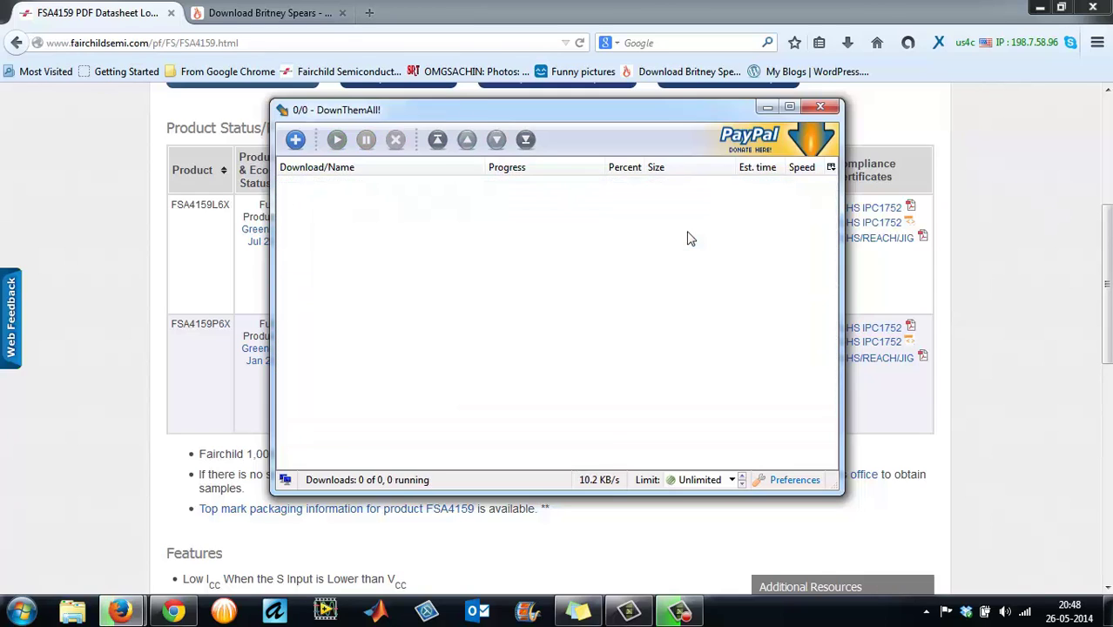
{"action": "left_click", "coordinate": [819, 107]}
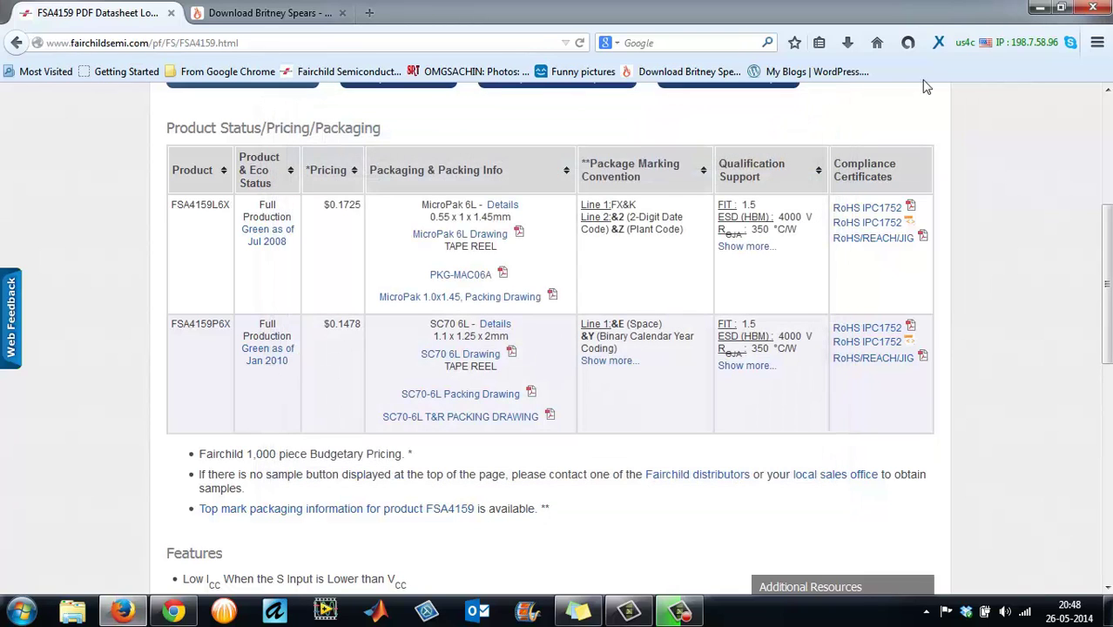
- Switch to the Britney Spears download page tab
{"action": "left_click", "coordinate": [1098, 45]}
{"action": "left_click", "coordinate": [146, 270]}
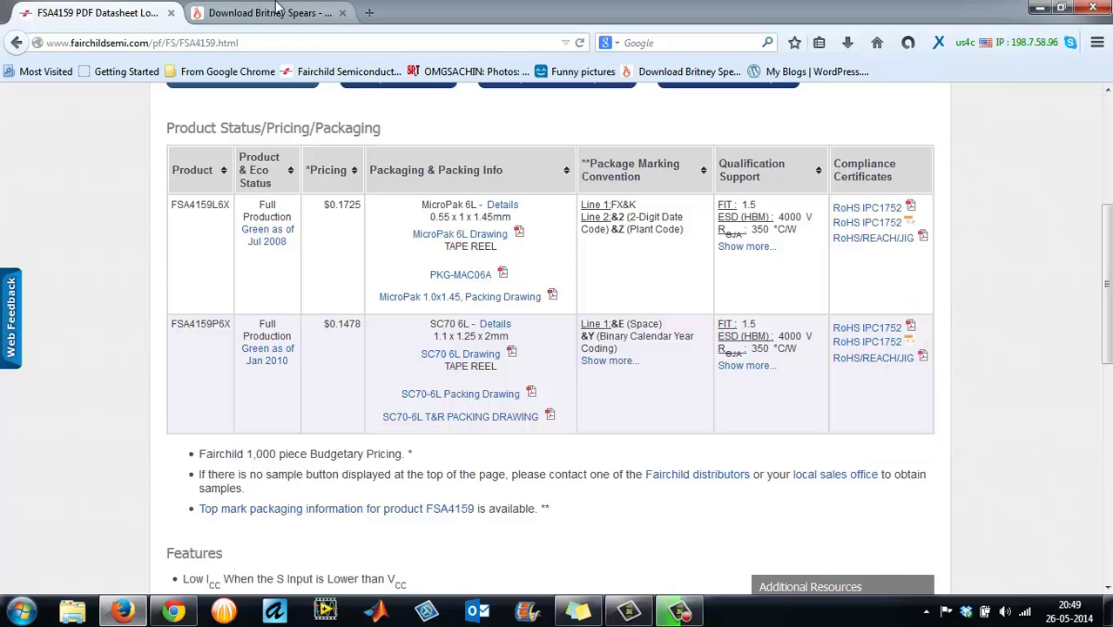
{"action": "left_click", "coordinate": [270, 12]}
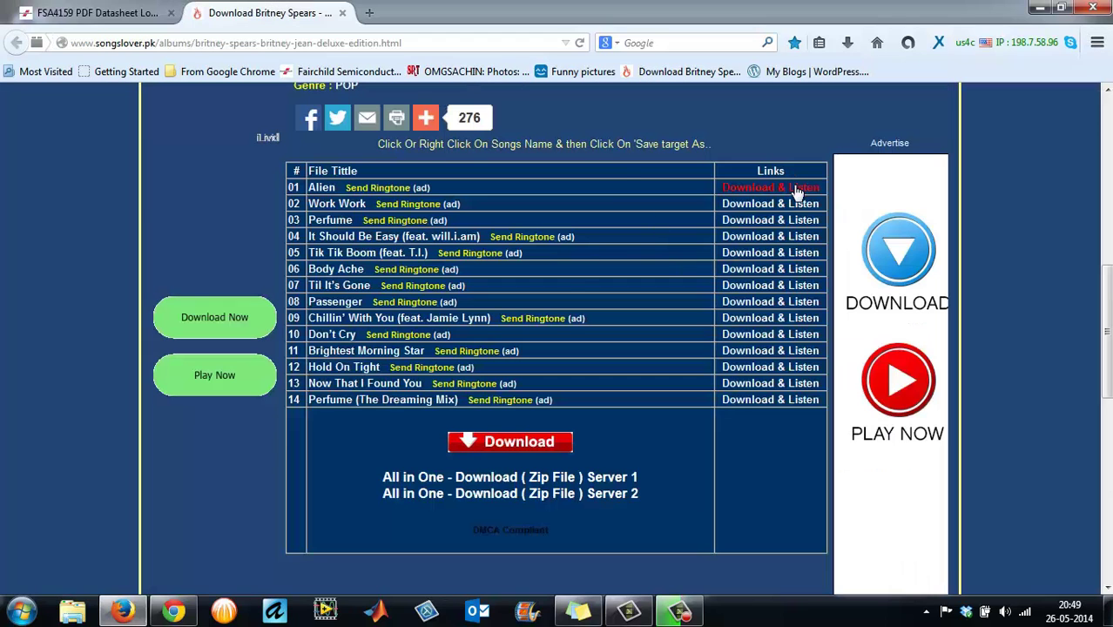
- Gather the page's links with DownThemAll!, tick the Audio filter, review the list, then cancel
{"action": "right_click", "coordinate": [1004, 225]}
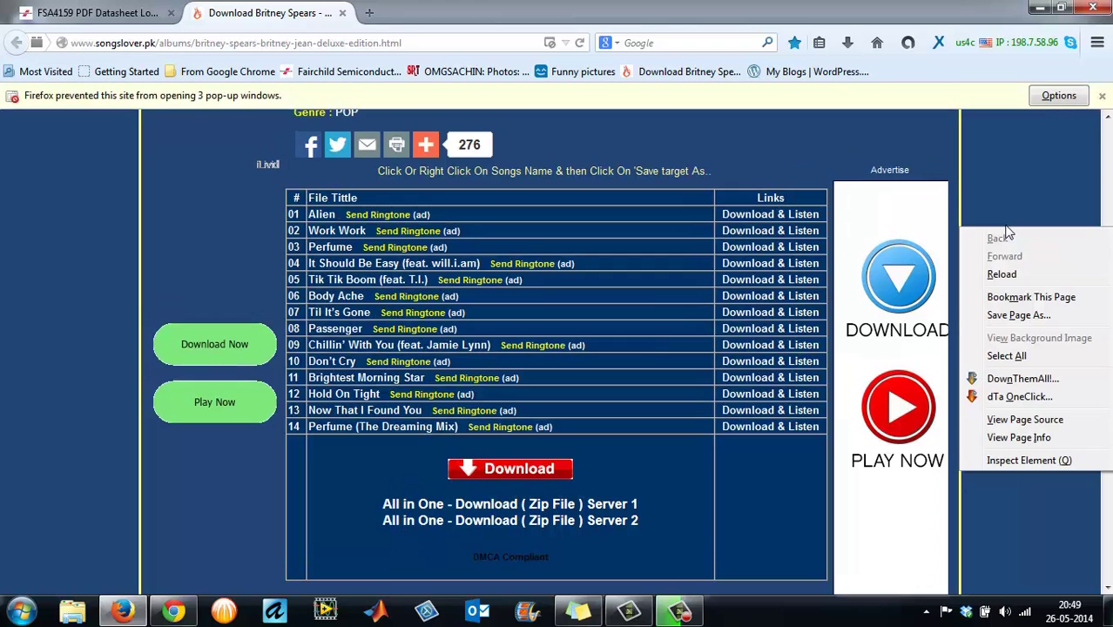
{"action": "left_click", "coordinate": [1019, 379]}
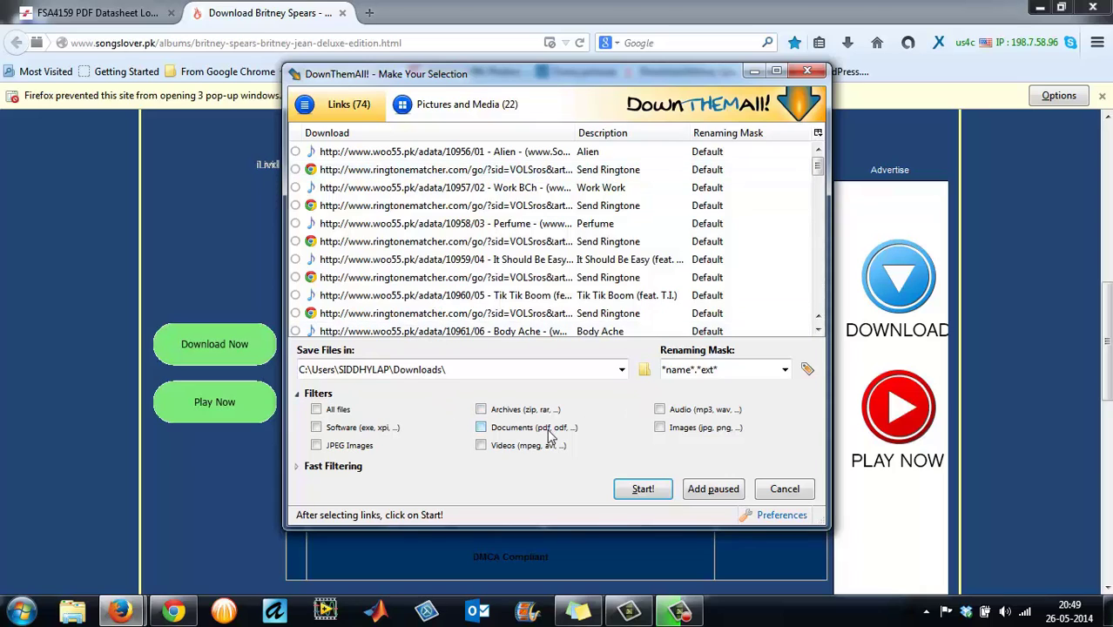
{"action": "left_click", "coordinate": [661, 410]}
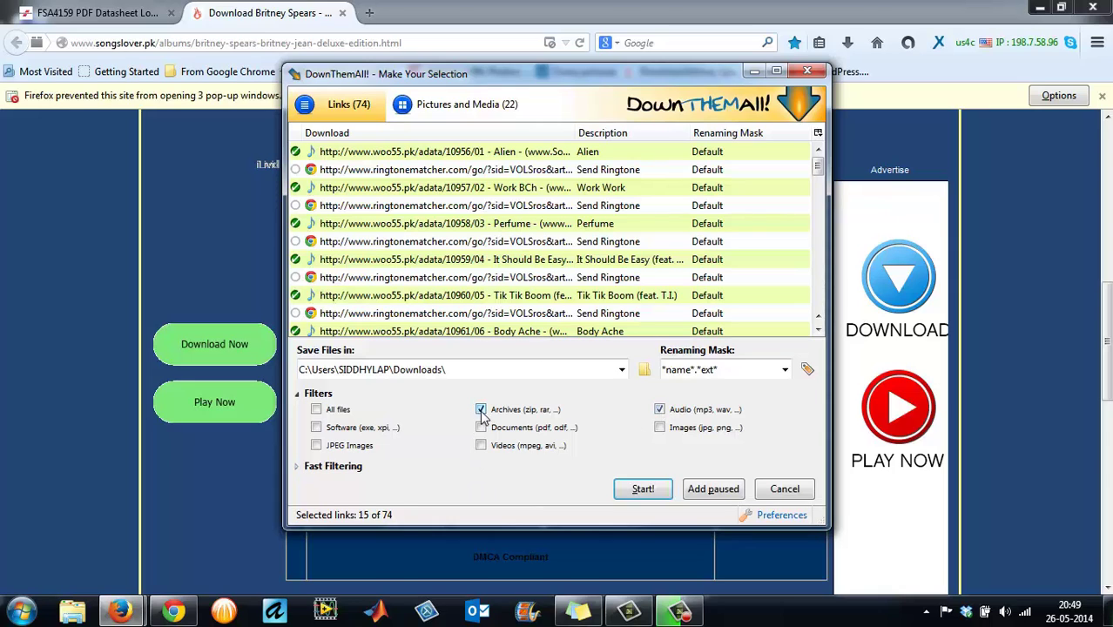
{"action": "scroll", "coordinate": [819, 182], "scroll_direction": "down", "scroll_amount": 2}
{"action": "left_click_drag", "start_coordinate": [818, 181], "coordinate": [823, 225]}
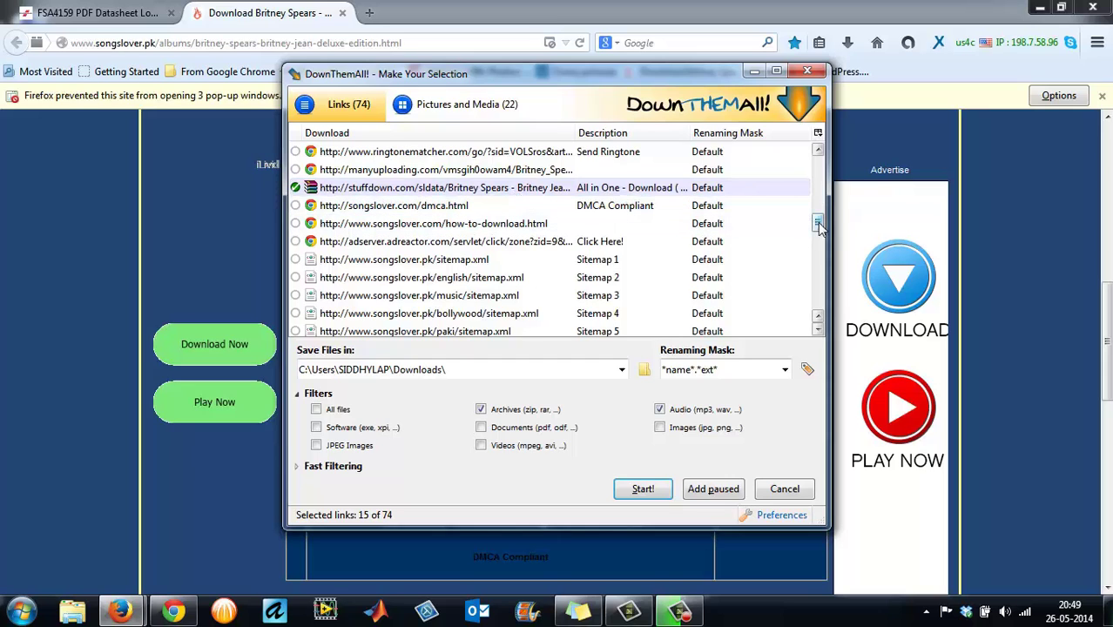
{"action": "scroll", "coordinate": [824, 324], "scroll_direction": "down", "scroll_amount": 12}
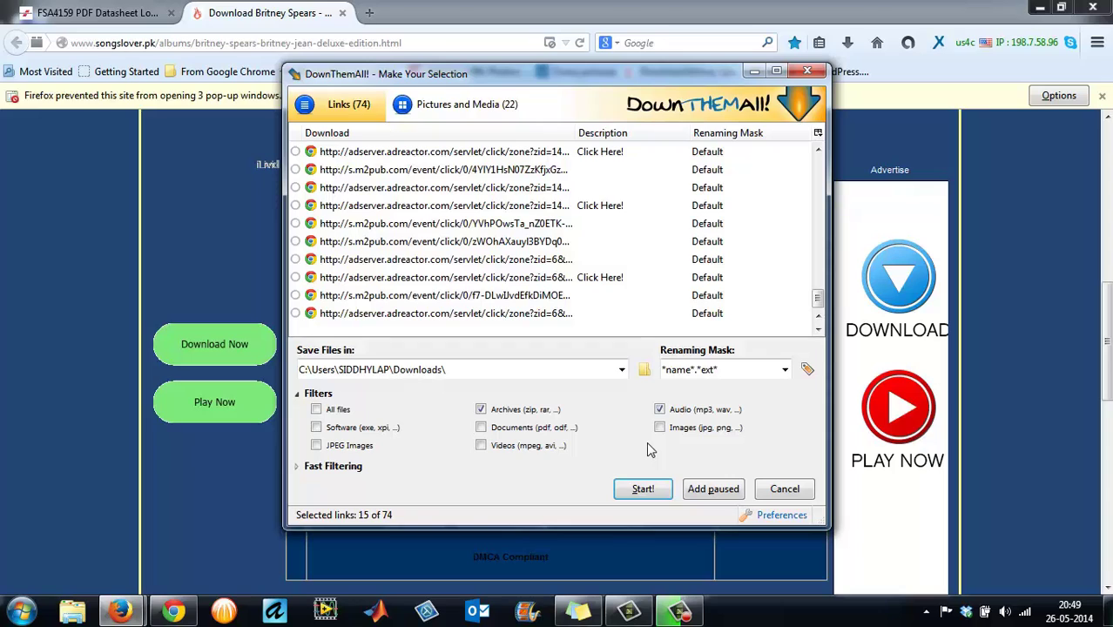
{"action": "left_click", "coordinate": [784, 490]}
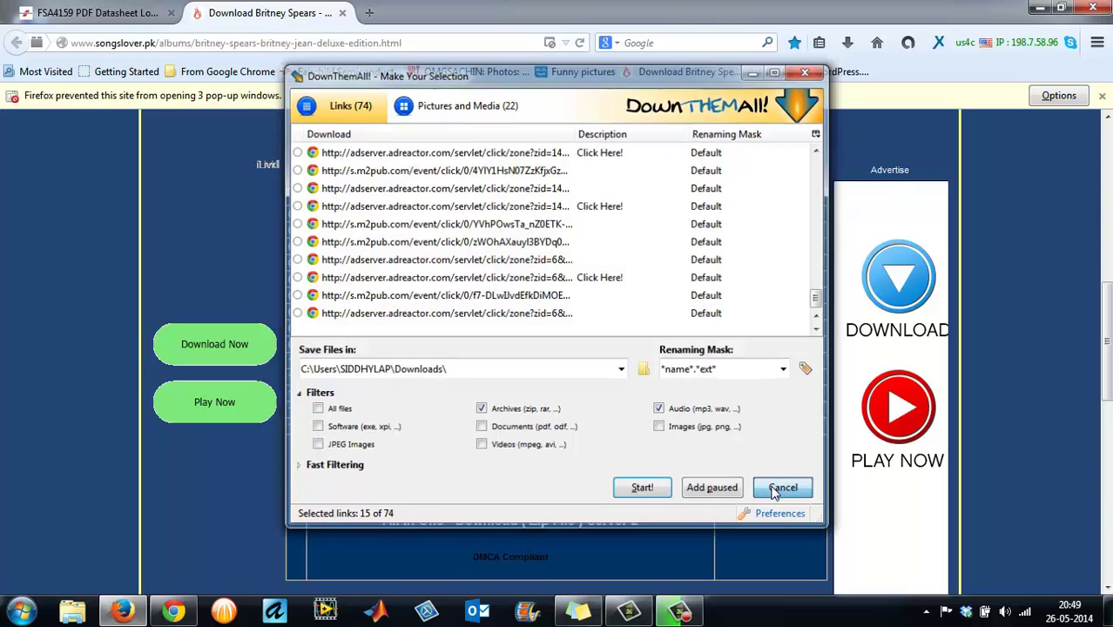
- Dismiss the pop-up-blocked notice and restore the Firefox window from the taskbar
{"action": "left_click", "coordinate": [1103, 97]}
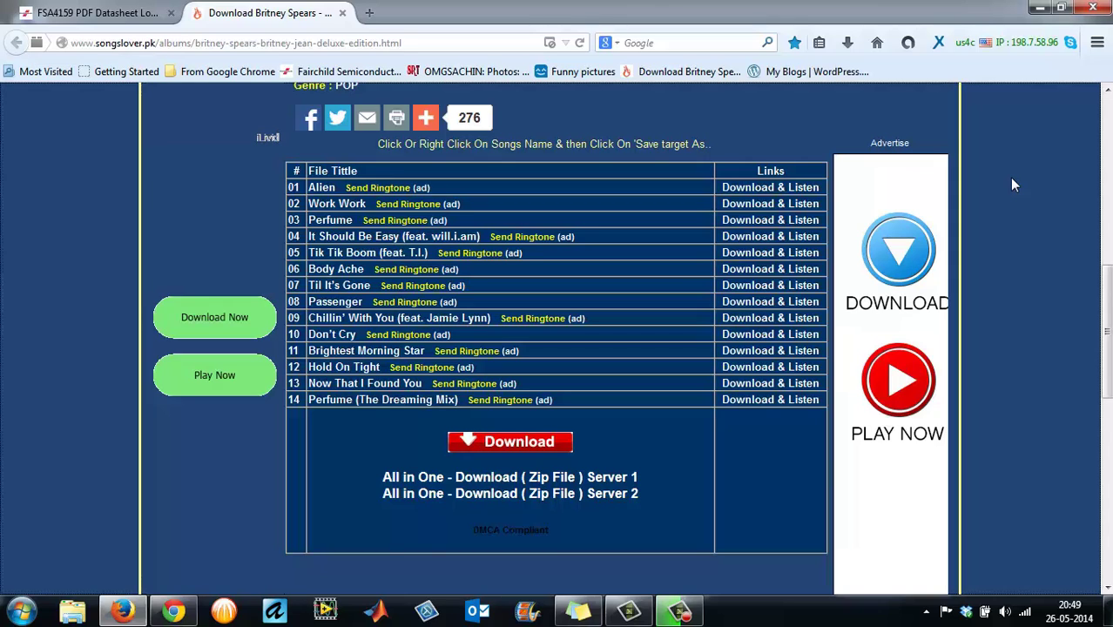
{"action": "left_click", "coordinate": [1099, 41]}
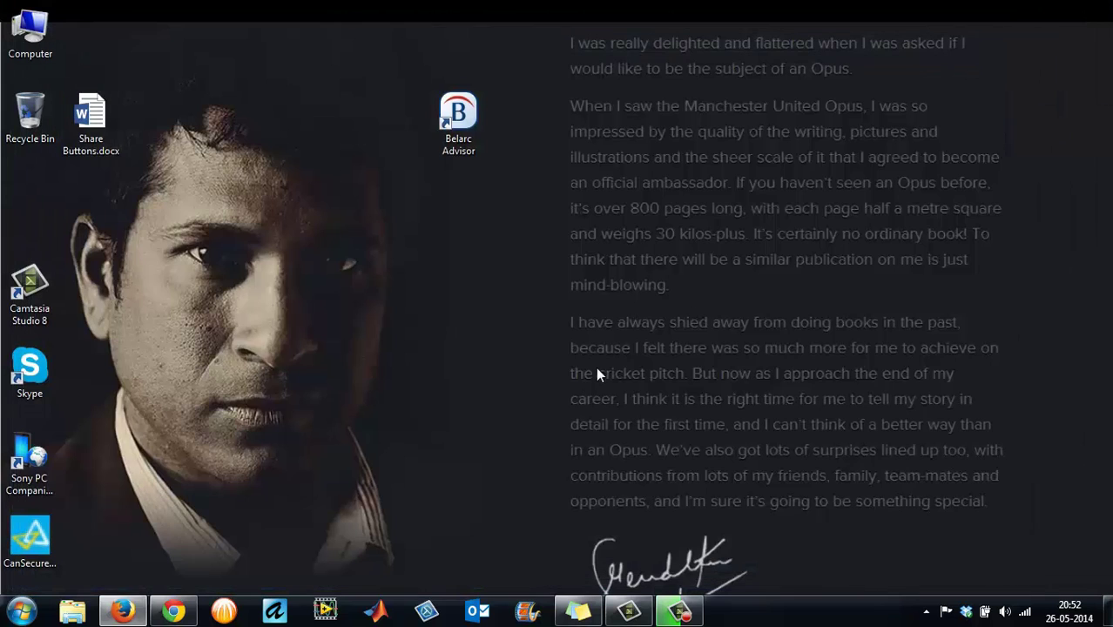
{"action": "left_click", "coordinate": [122, 611]}
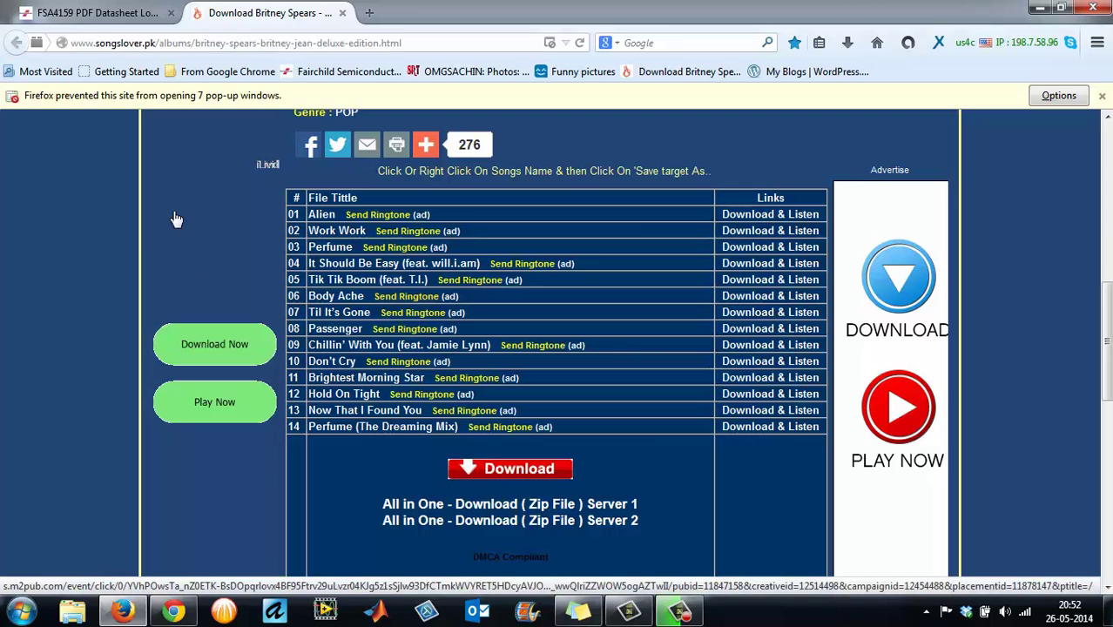
- Return to the Britney Spears page and launch DownThemAll! from the page's context menu
{"action": "left_click", "coordinate": [96, 12]}
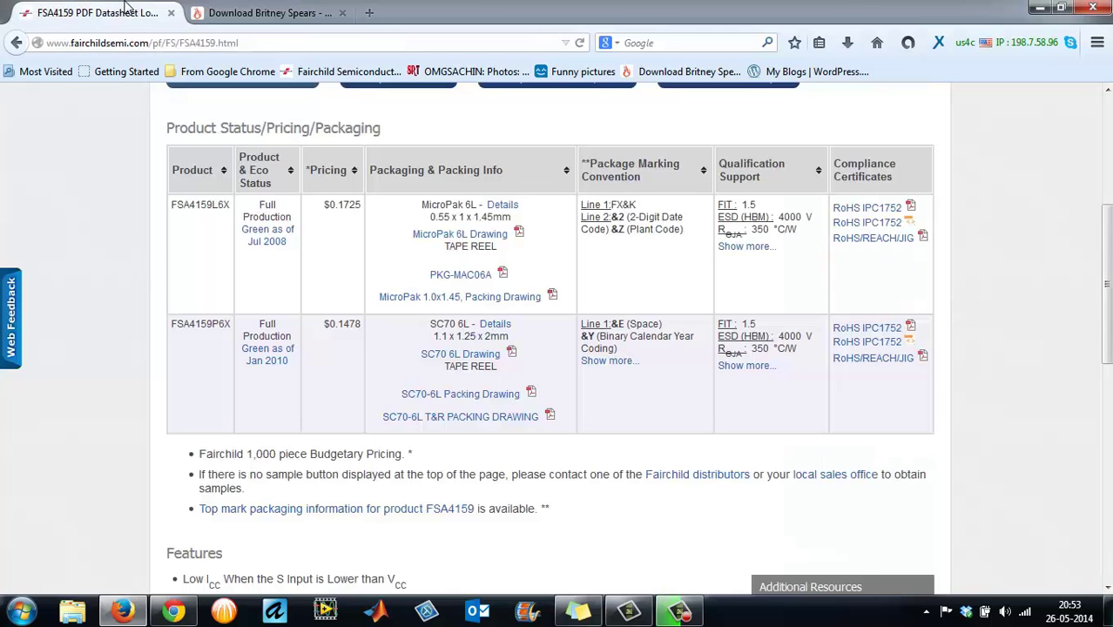
{"action": "left_click", "coordinate": [269, 9]}
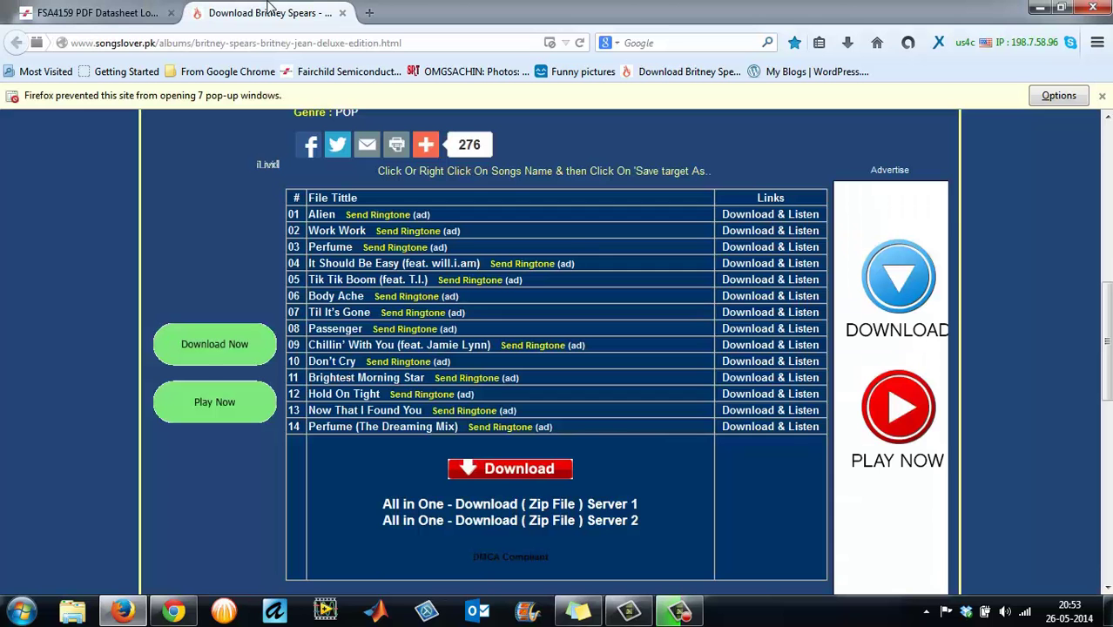
{"action": "right_click", "coordinate": [194, 206]}
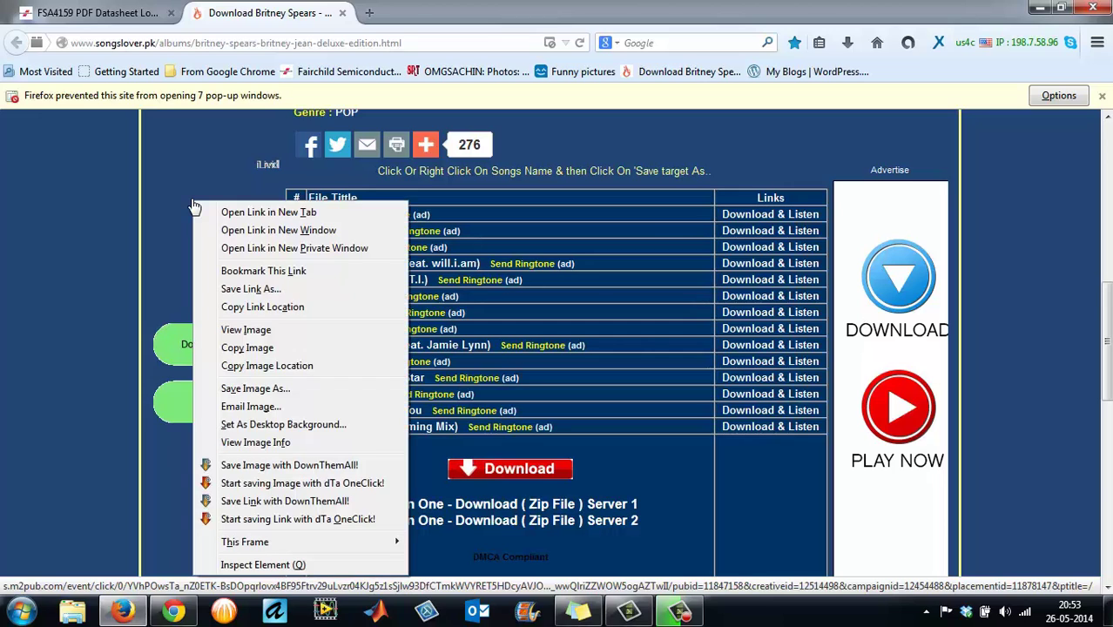
{"action": "right_click", "coordinate": [1033, 272]}
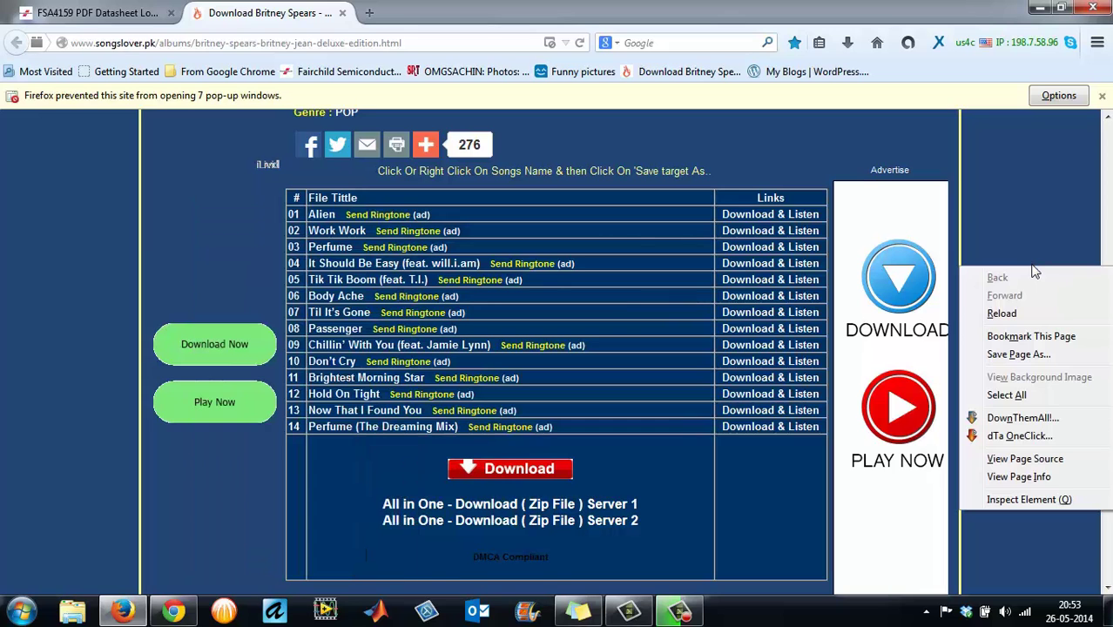
{"action": "left_click", "coordinate": [1039, 421]}
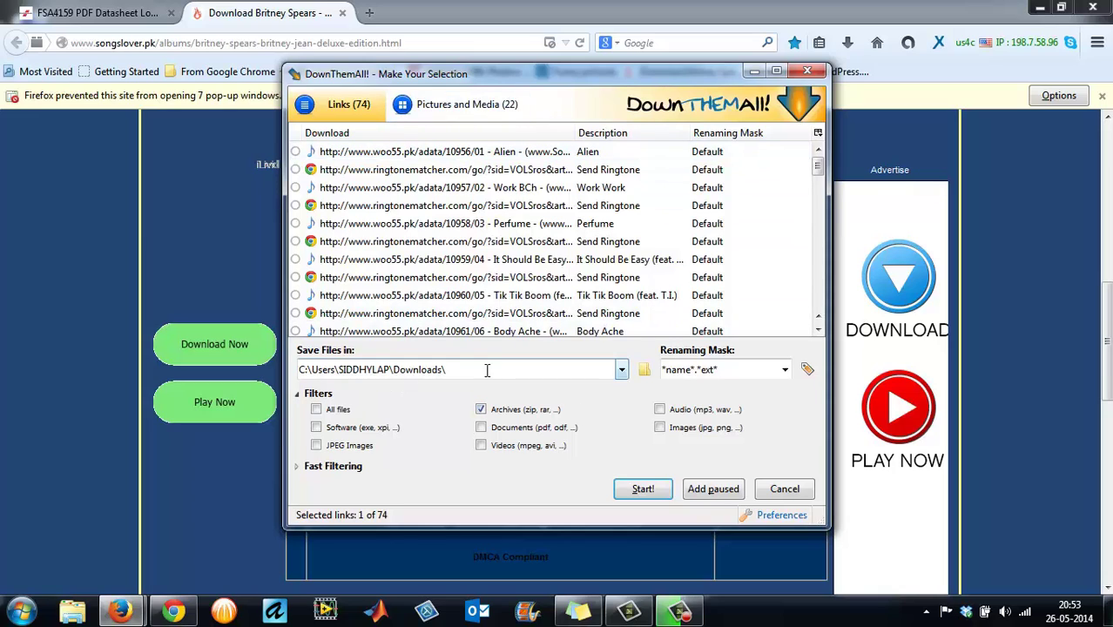
- Review the Save Files folder options, consider Desktop, but keep downloads going to Downloads
{"action": "left_click", "coordinate": [622, 370]}
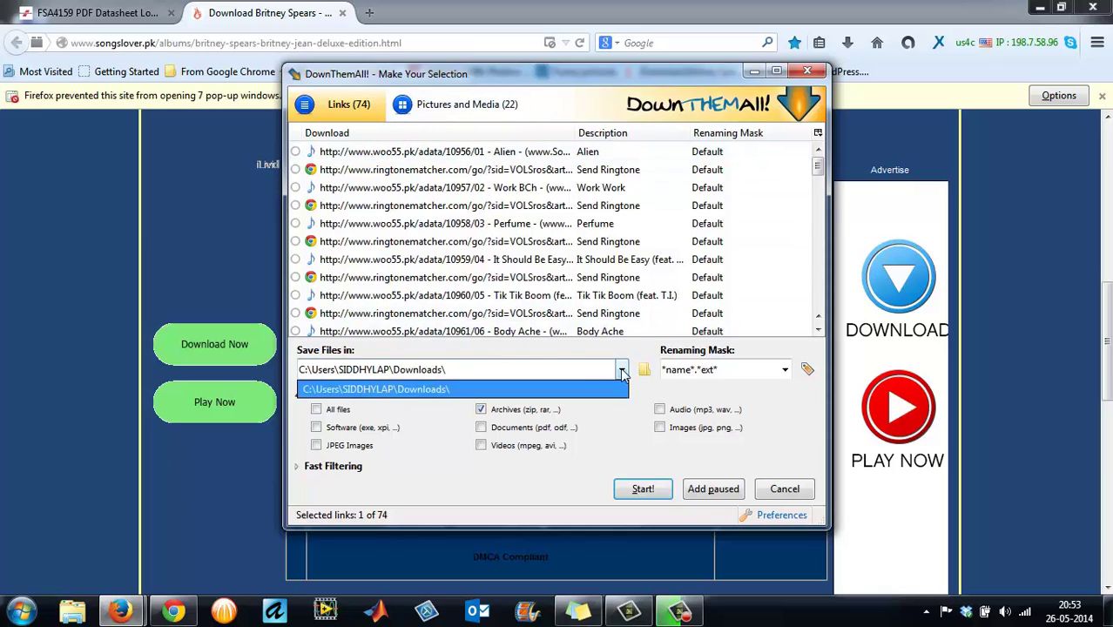
{"action": "left_click", "coordinate": [622, 372]}
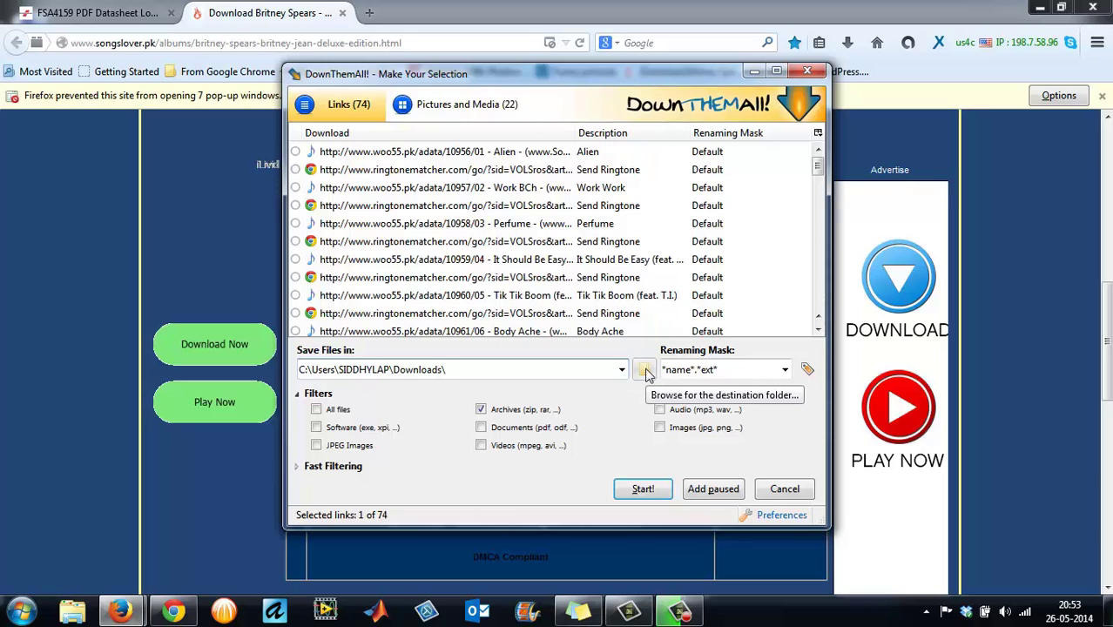
{"action": "left_click", "coordinate": [645, 371]}
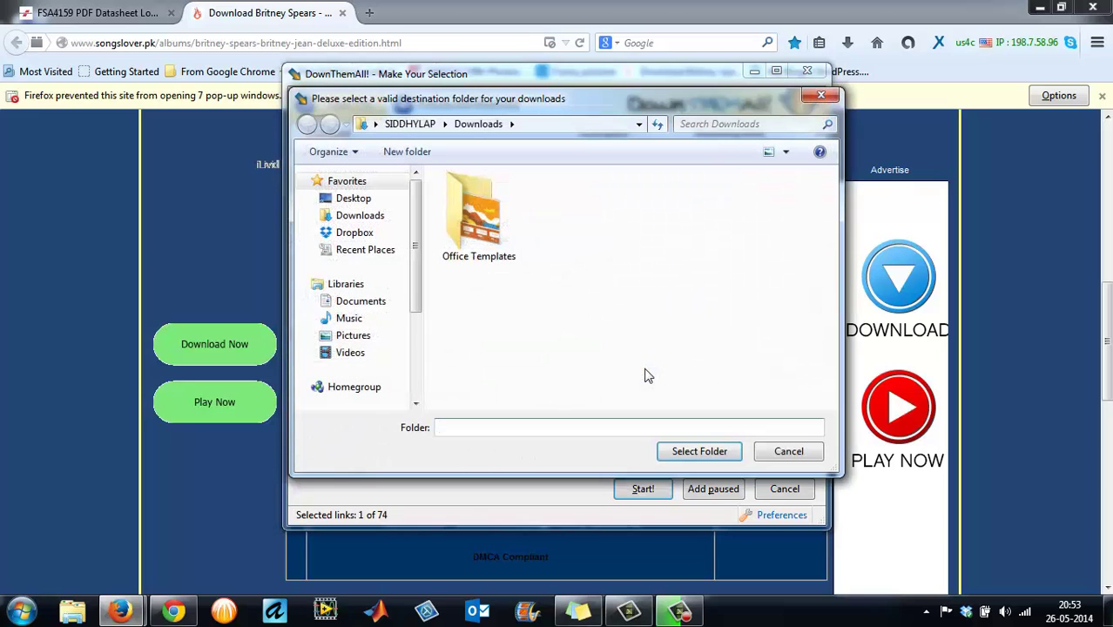
{"action": "left_click", "coordinate": [348, 199]}
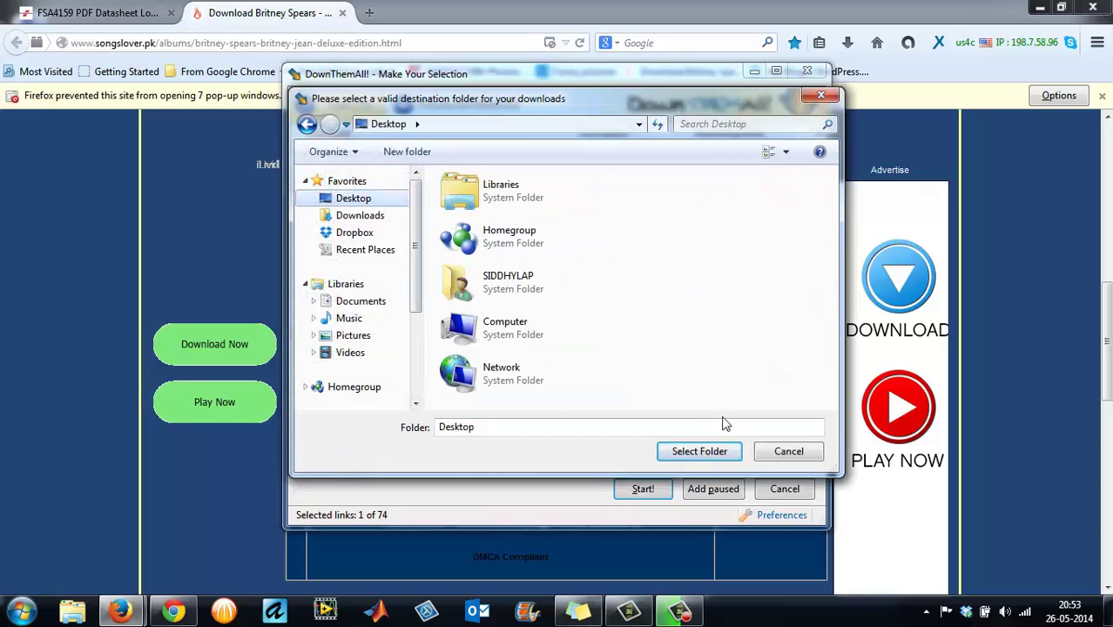
{"action": "left_click", "coordinate": [784, 451]}
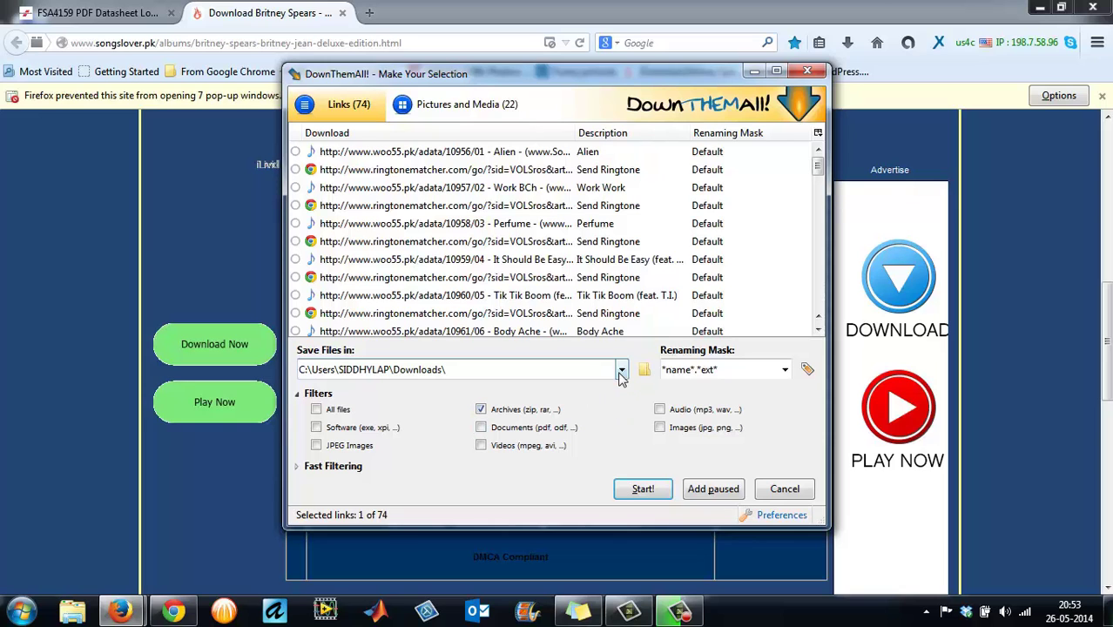
{"action": "left_click", "coordinate": [813, 72]}
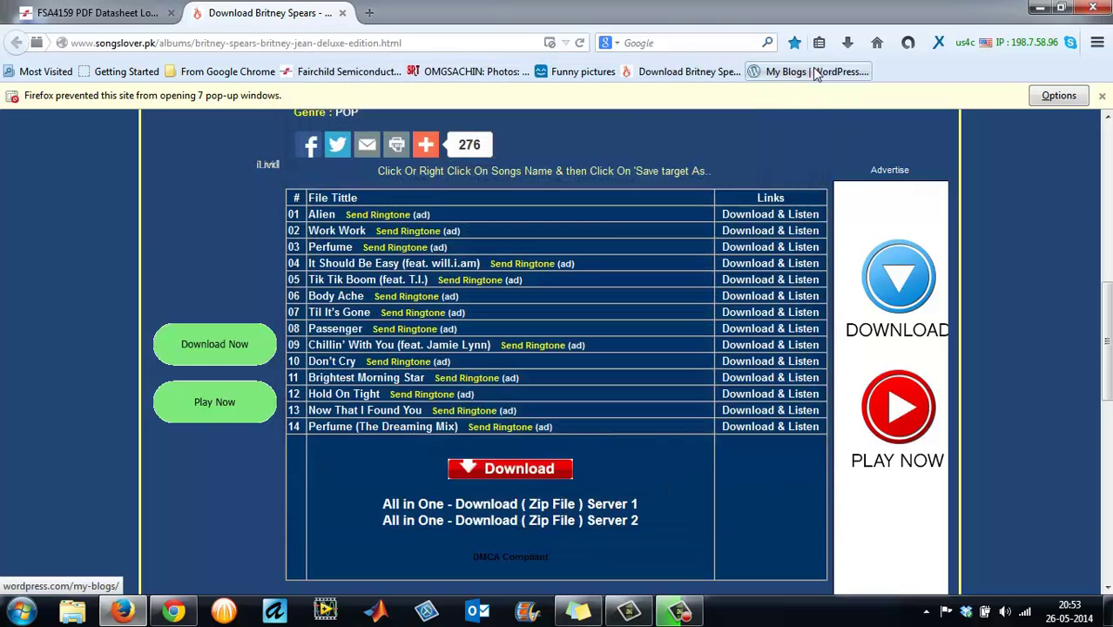